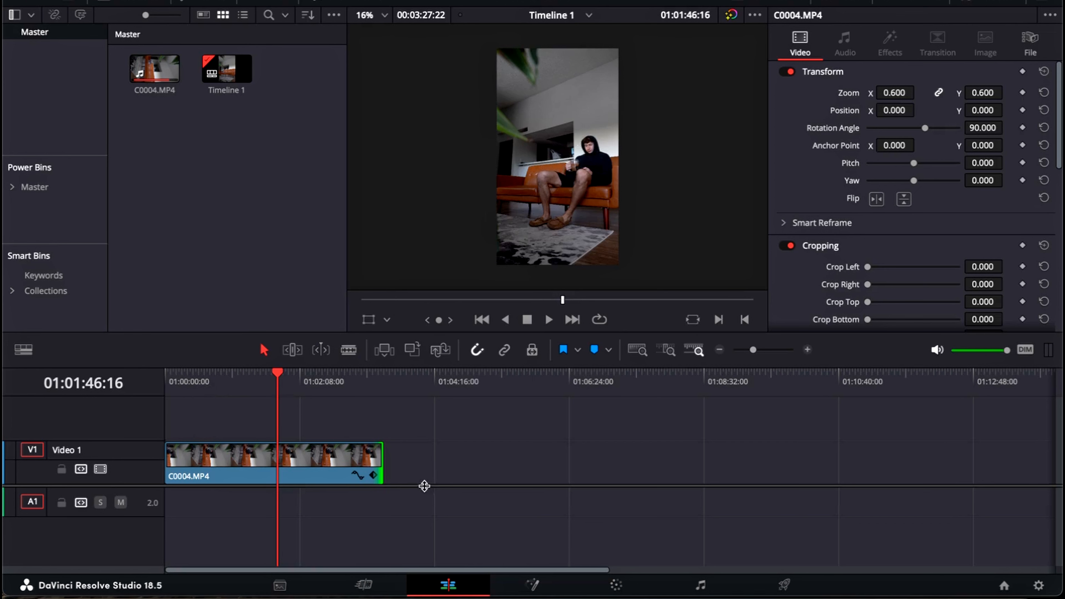
Make more room above the video track and play the footage from the timeline start at a closer time scale
left_click_drag(425, 486, 424, 545)
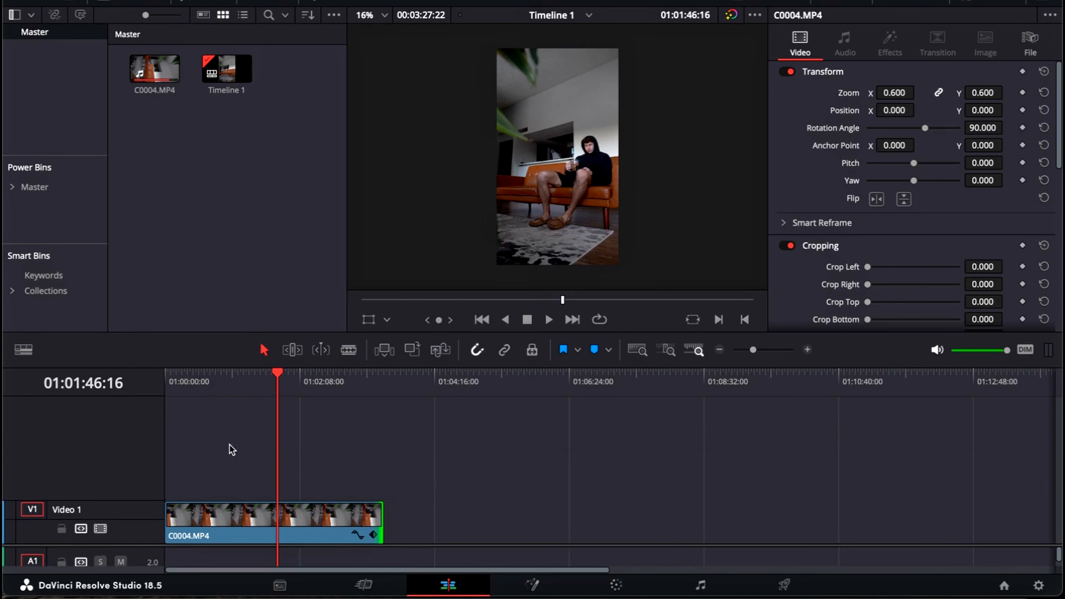
left_click(200, 382)
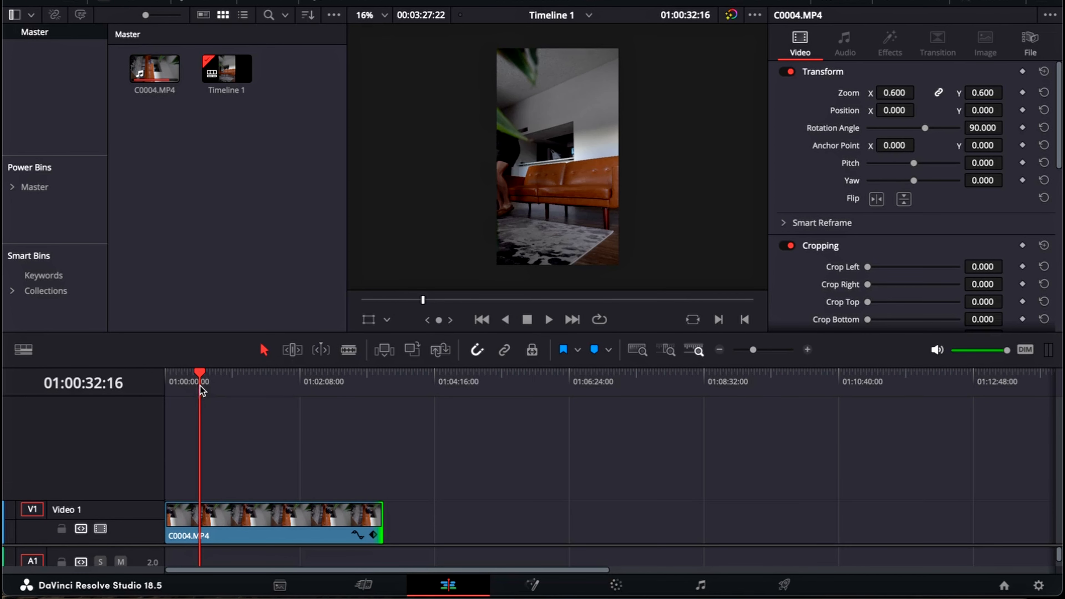
key("Home")
key("space")
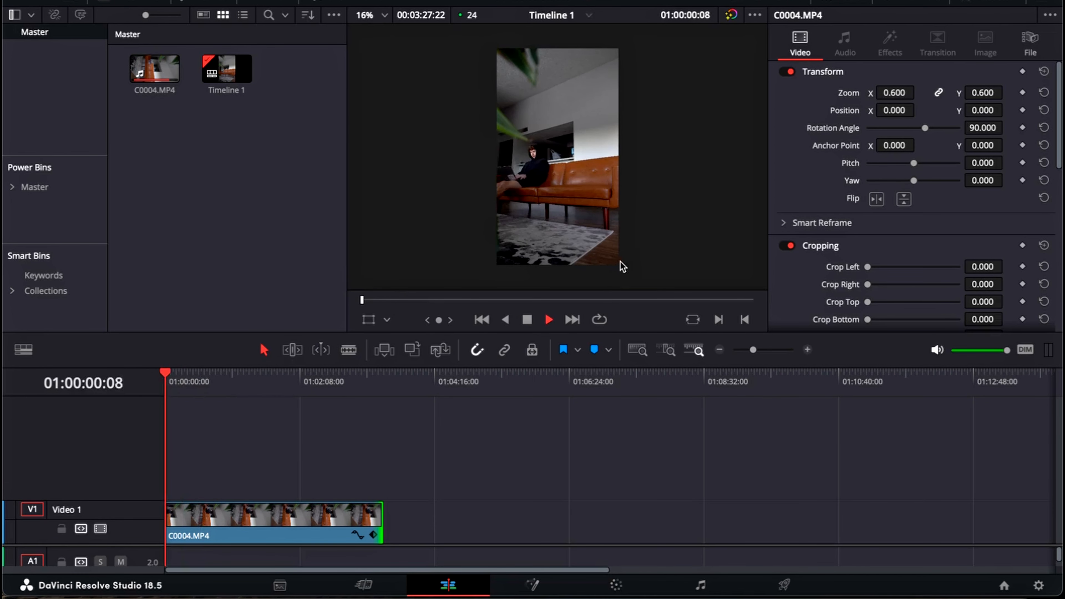
left_click(807, 350)
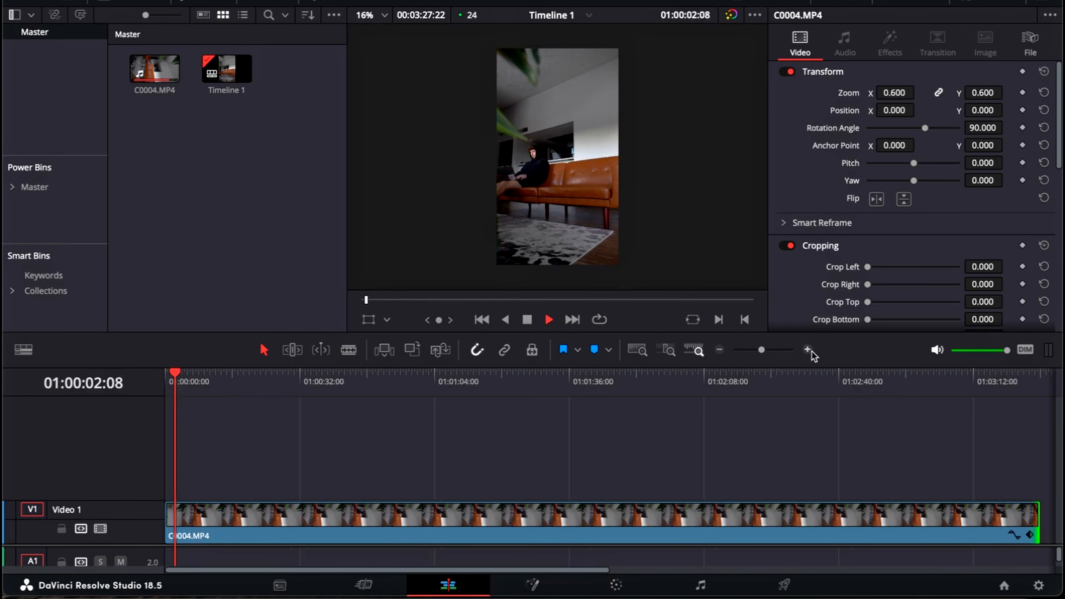
key("space")
Split the C0004.MP4 clip at 01:00:03:00 to create a three-second opening segment
left_click(349, 351)
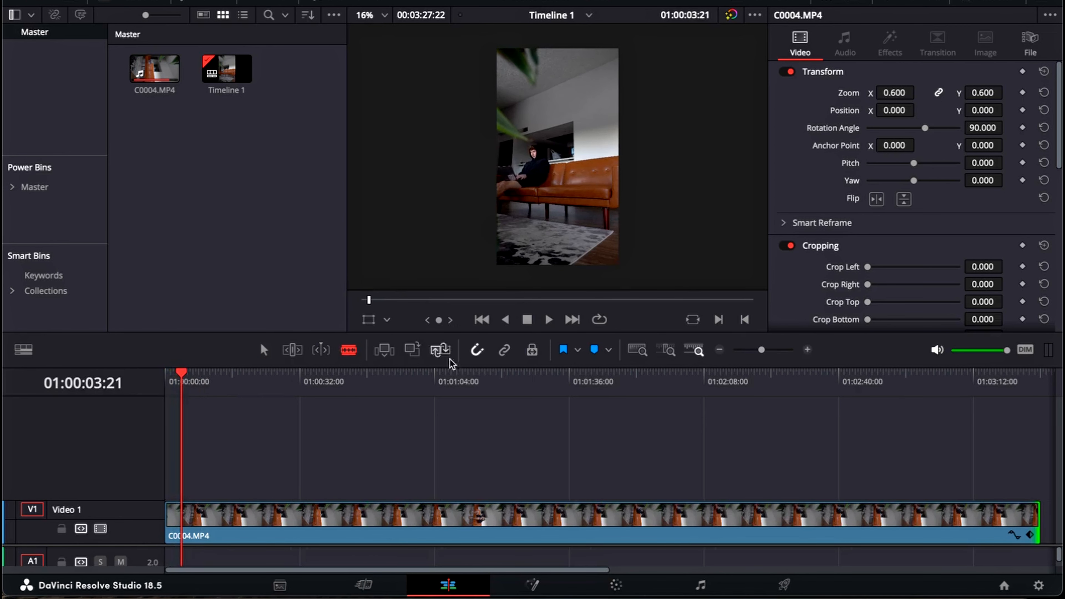
left_click(807, 349)
left_click(807, 350)
left_click(807, 349)
left_click(807, 349)
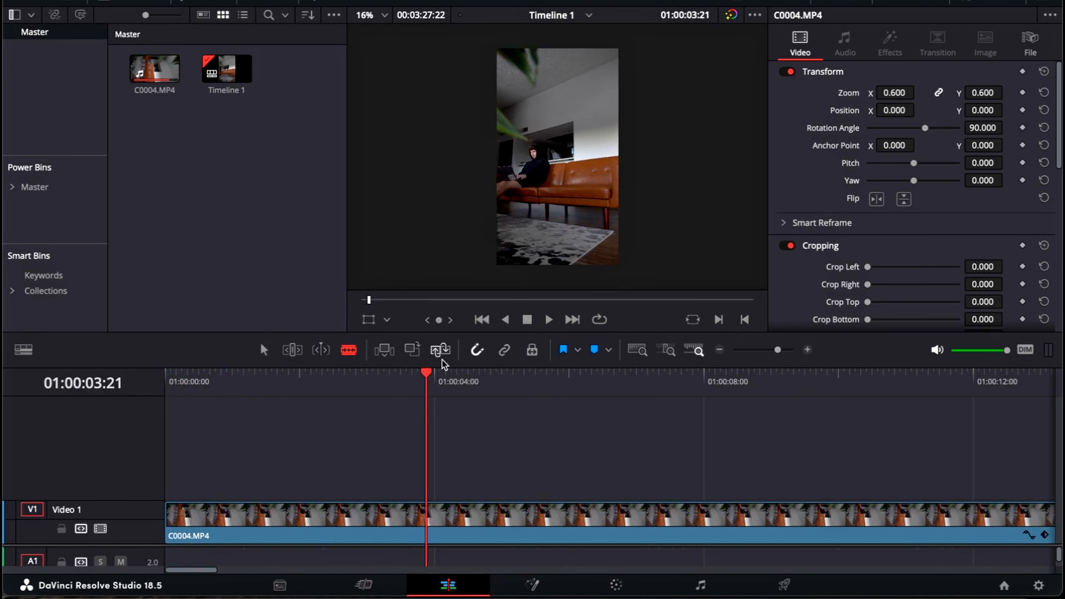
left_click_drag(429, 378, 371, 383)
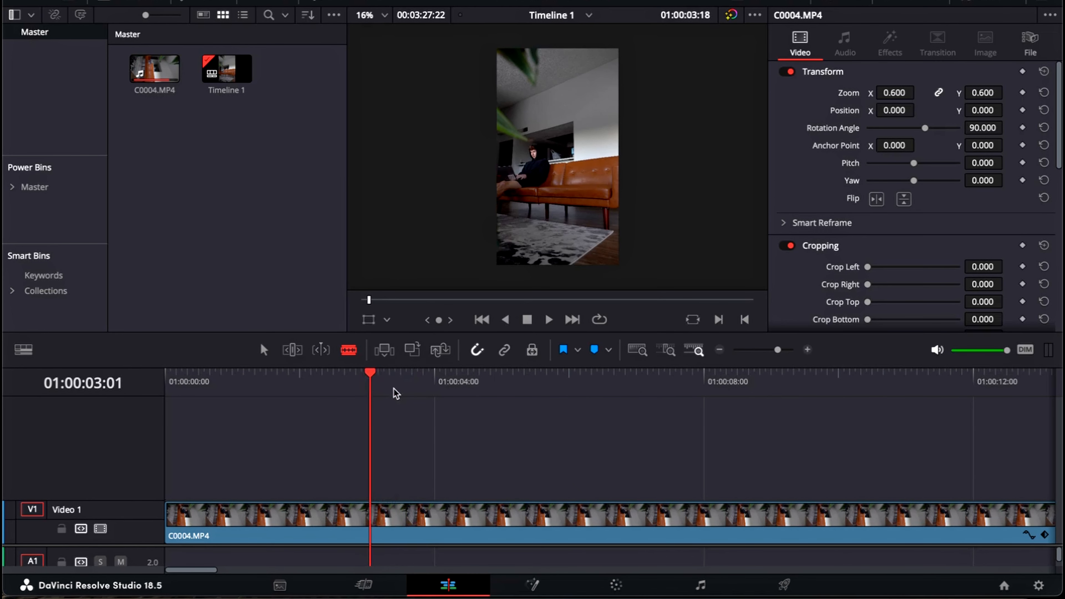
key("Left")
left_click(367, 518)
key("a")
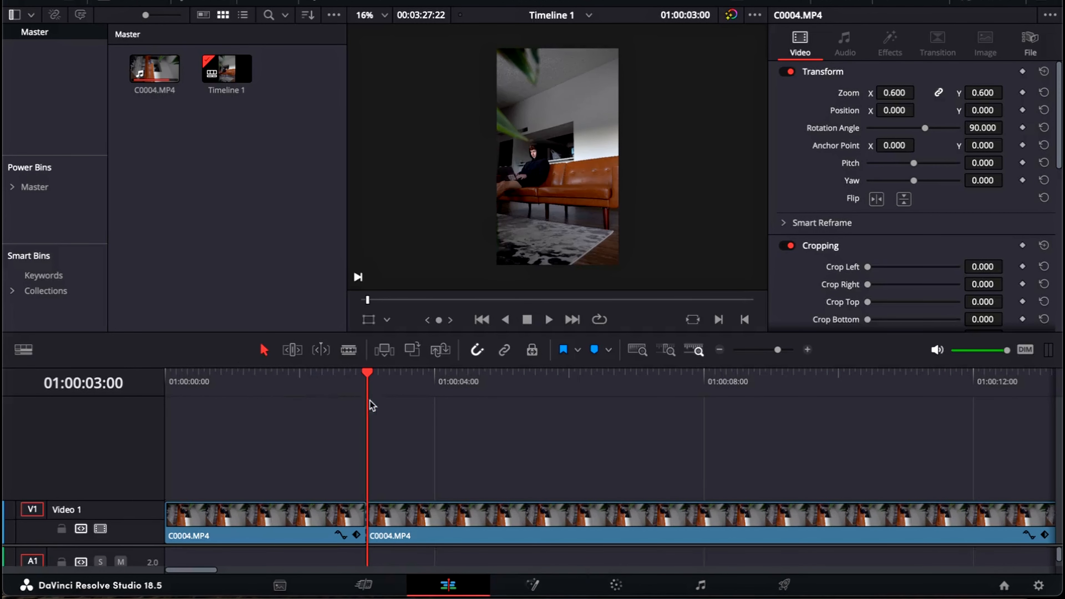
Trim the remaining footage to begin at 01:00:48:12 and stack it on Video 2 from the timeline start
left_click_drag(368, 402, 650, 380)
left_click(720, 350)
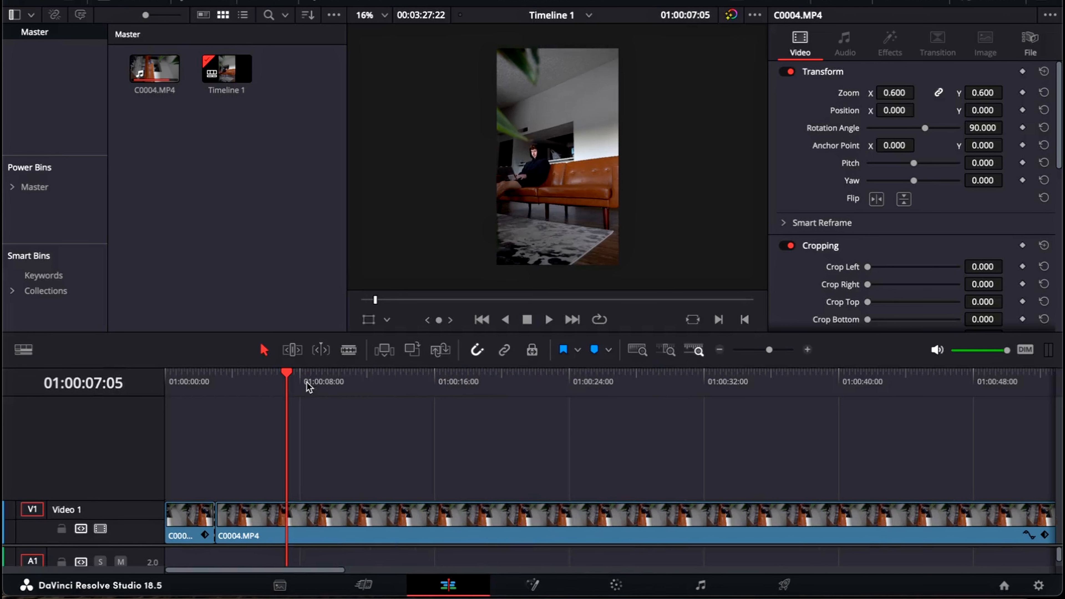
left_click_drag(308, 386, 693, 383)
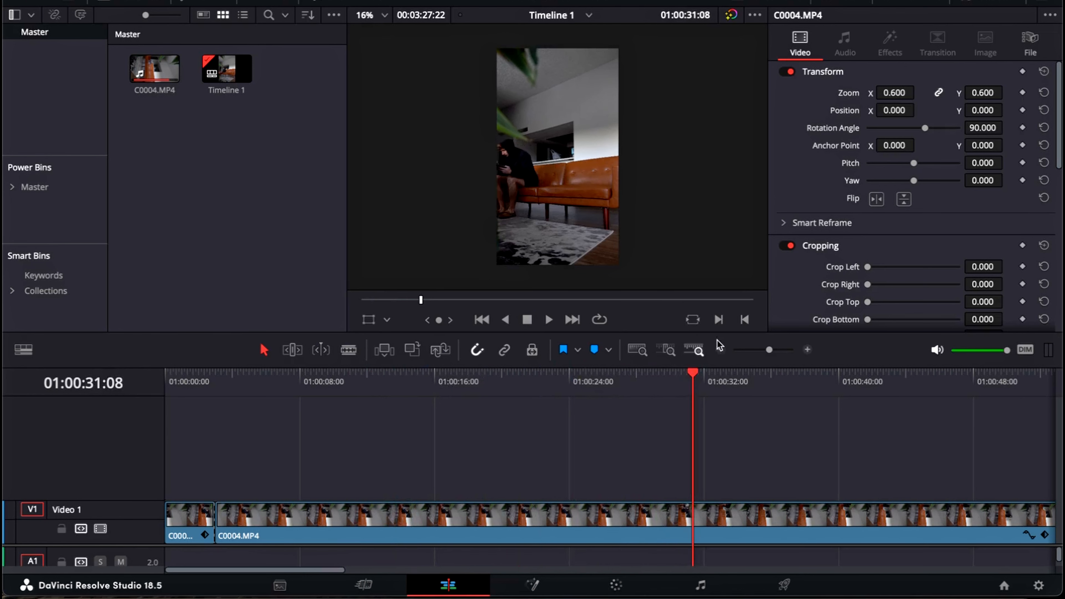
left_click(724, 350)
left_click_drag(438, 379, 570, 374)
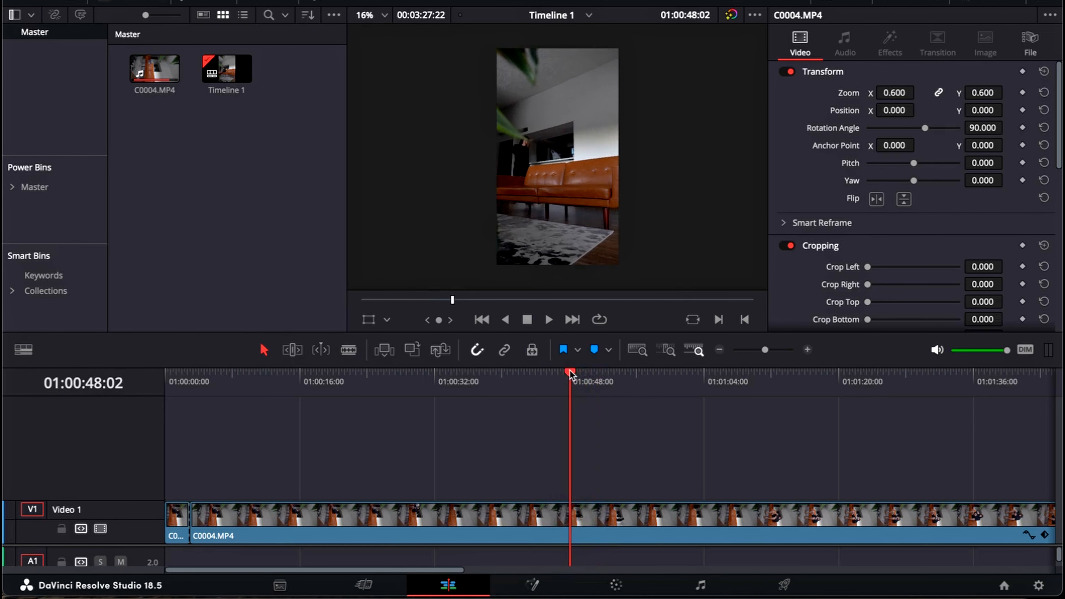
key("space")
key("space")
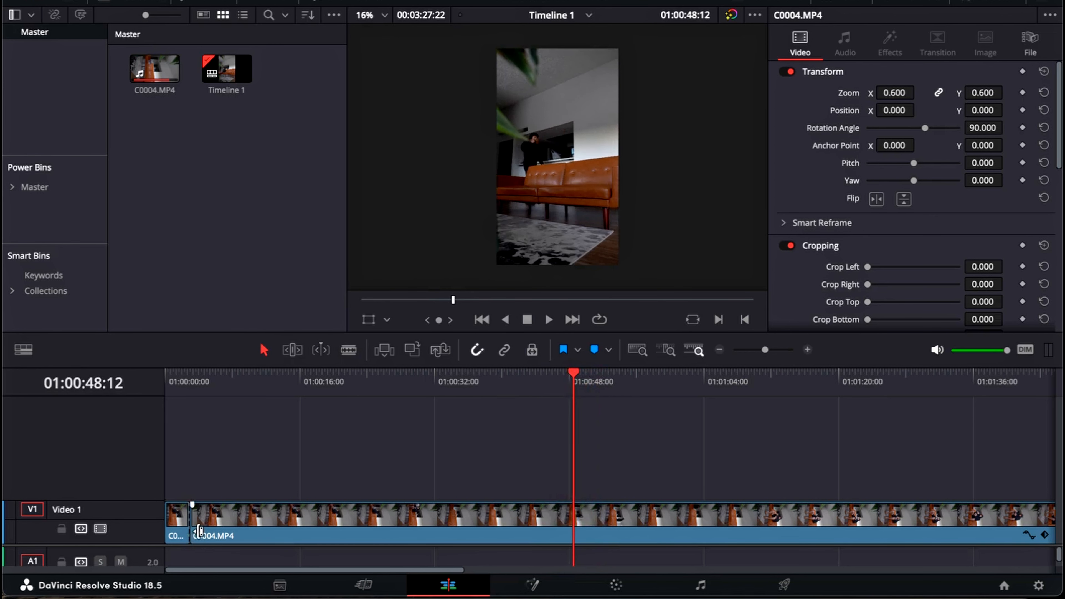
left_click_drag(200, 532, 206, 480)
Split the Video 2 clip at 01:00:03:00 and move the remainder back to Video 1 after the opening segment
left_click(349, 349)
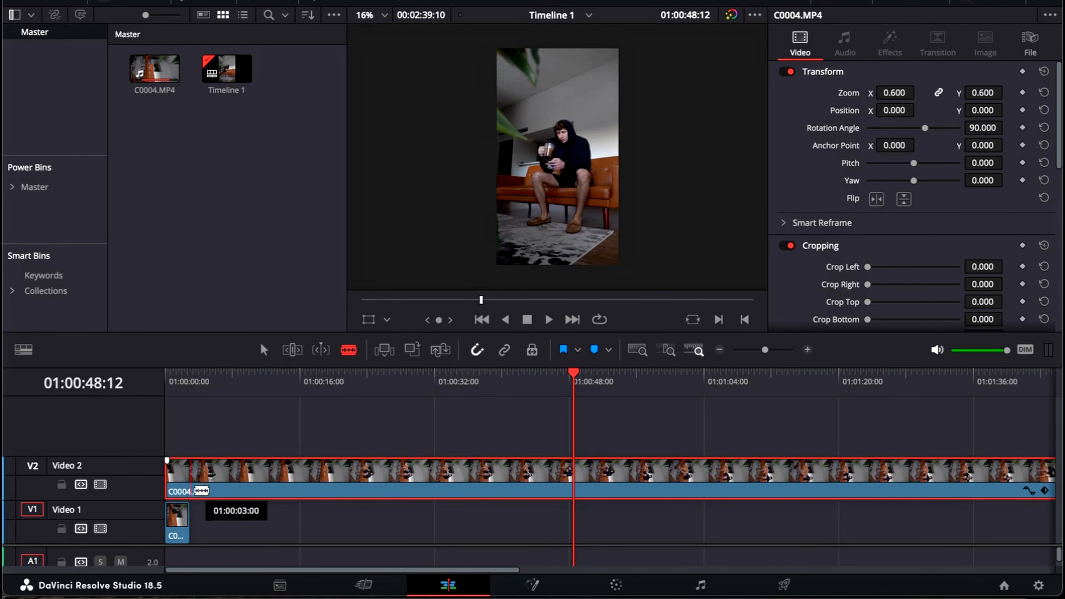
left_click(191, 491)
left_click(263, 349)
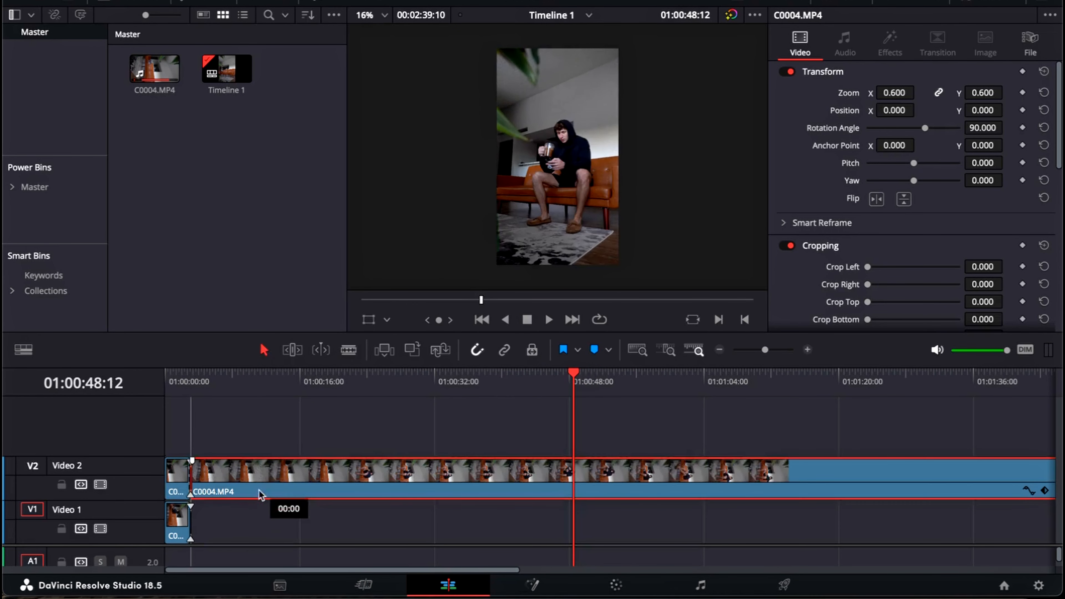
left_click_drag(259, 495, 259, 535)
Play the stacked segments, trim the start of the remaining footage and stack it on Video 3 from the timeline start
key("Home")
key("space")
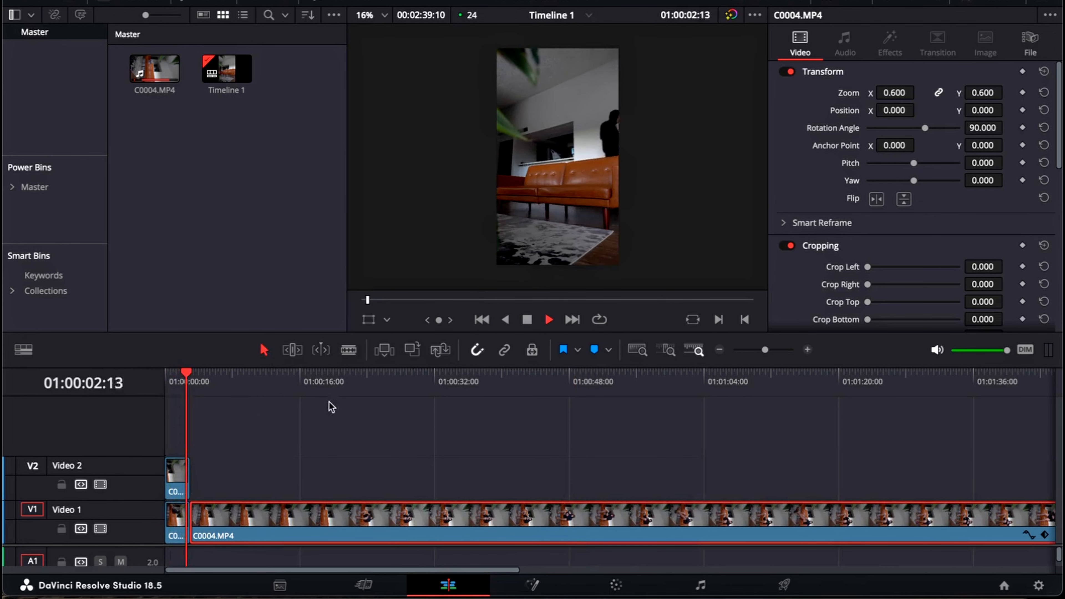
key("space")
key("Home")
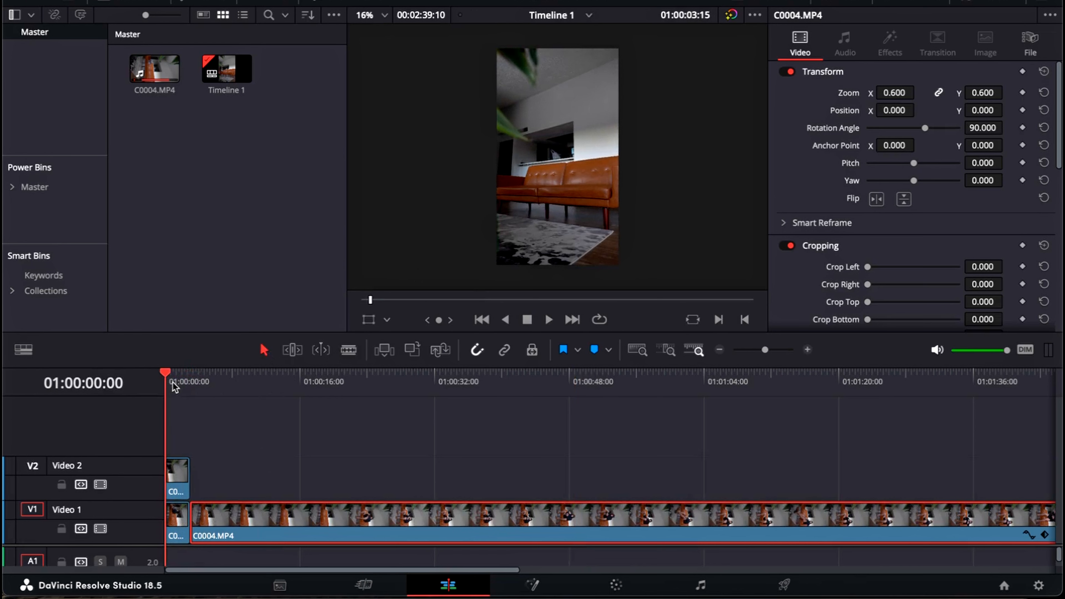
left_click(215, 385)
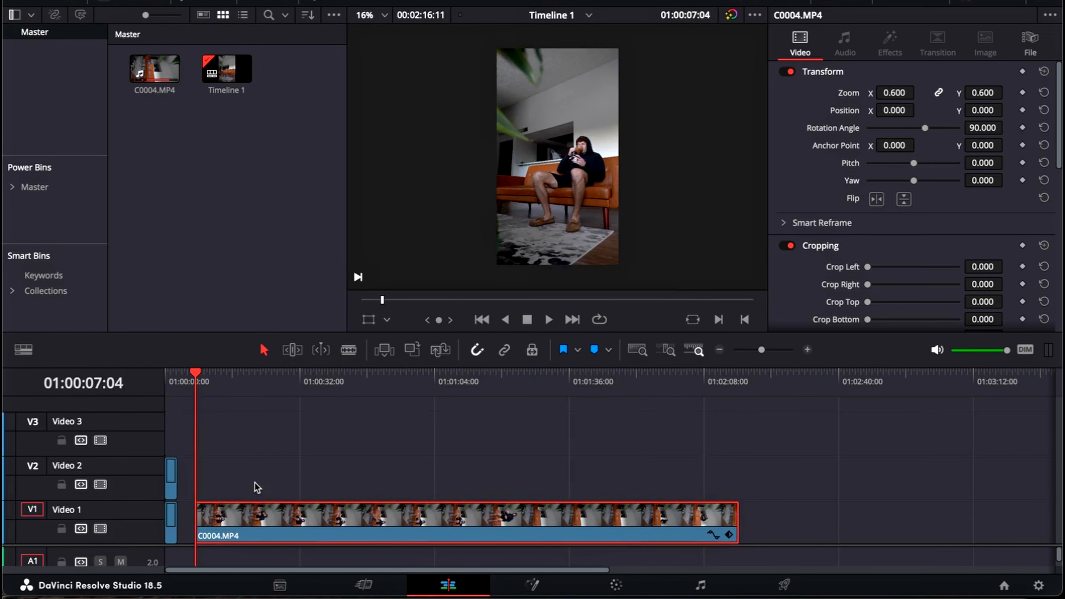
left_click_drag(250, 528, 219, 440)
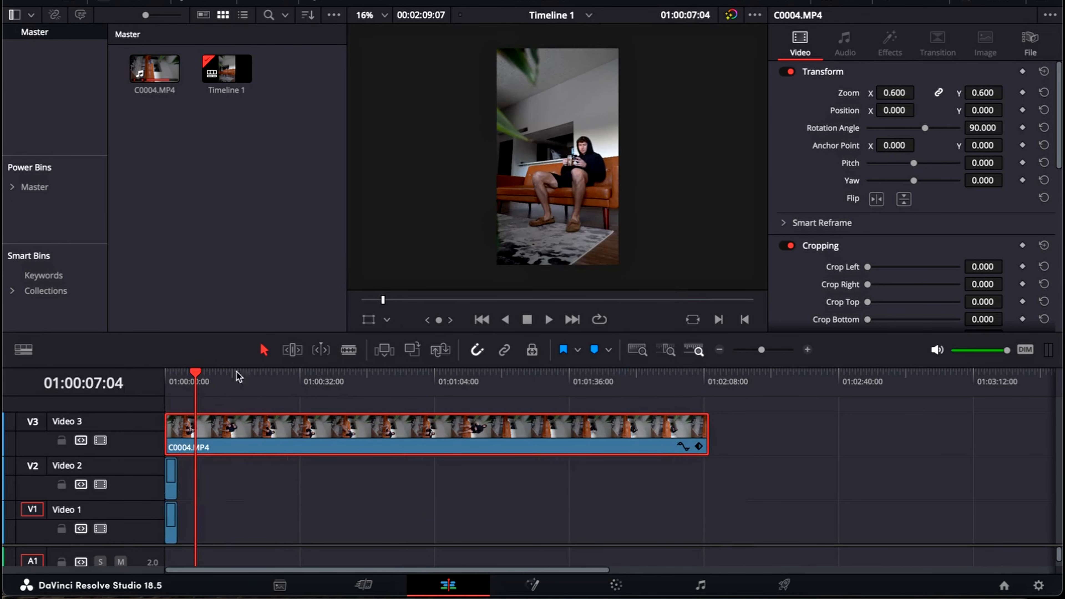
Split the Video 3 clip at the end of the three-second stack and move the remainder down to Video 1
left_click(177, 440)
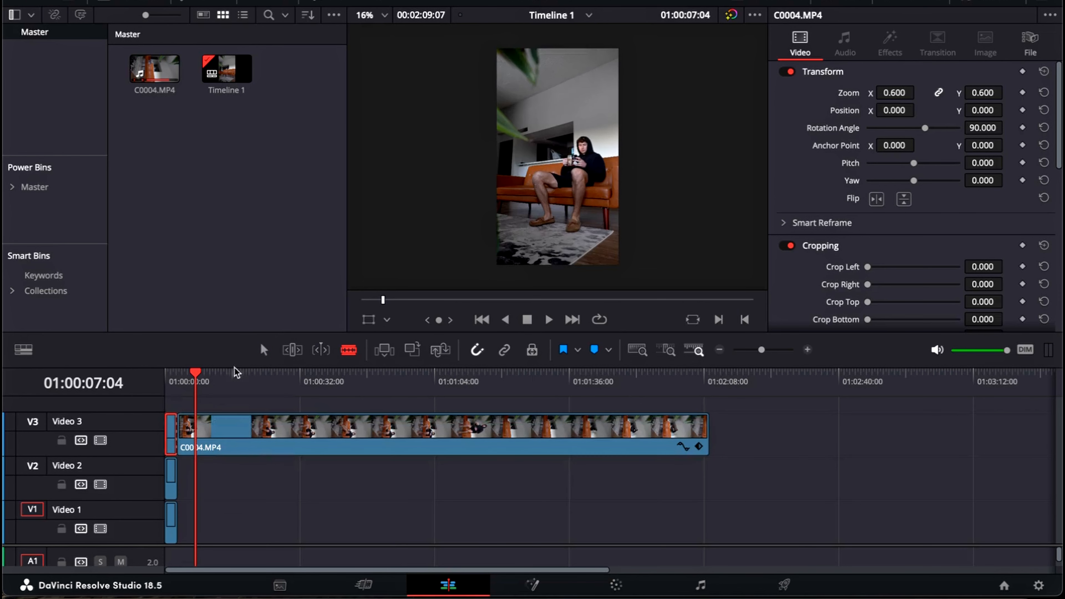
left_click(264, 349)
left_click_drag(233, 432, 236, 525)
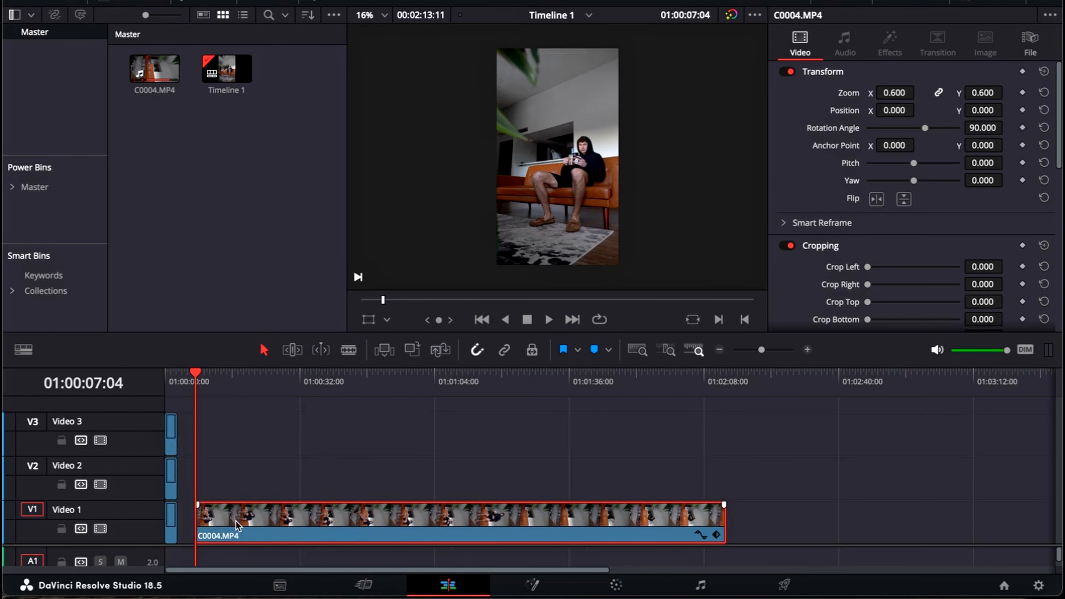
Trim the remaining footage to begin at 01:01:58:02 and stack it on a new Video 4 track from the timeline start
left_click_drag(208, 376, 648, 399)
key("space")
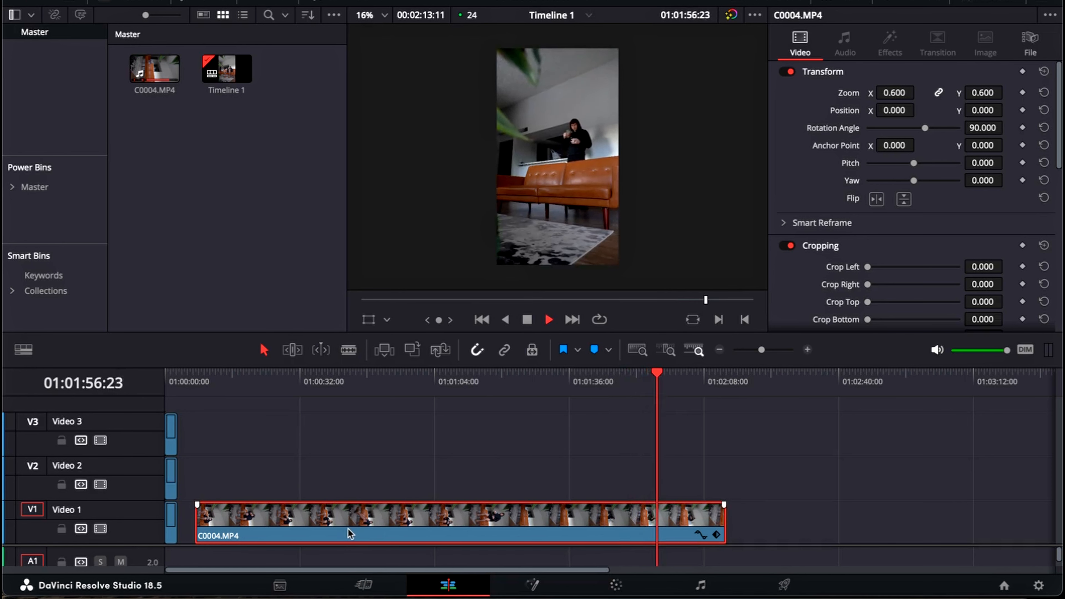
key("space")
left_click_drag(206, 518, 184, 416)
Split the Video 4 clip at the end of the three-second stack and delete the leftover footage
left_click(347, 355)
left_click(177, 421)
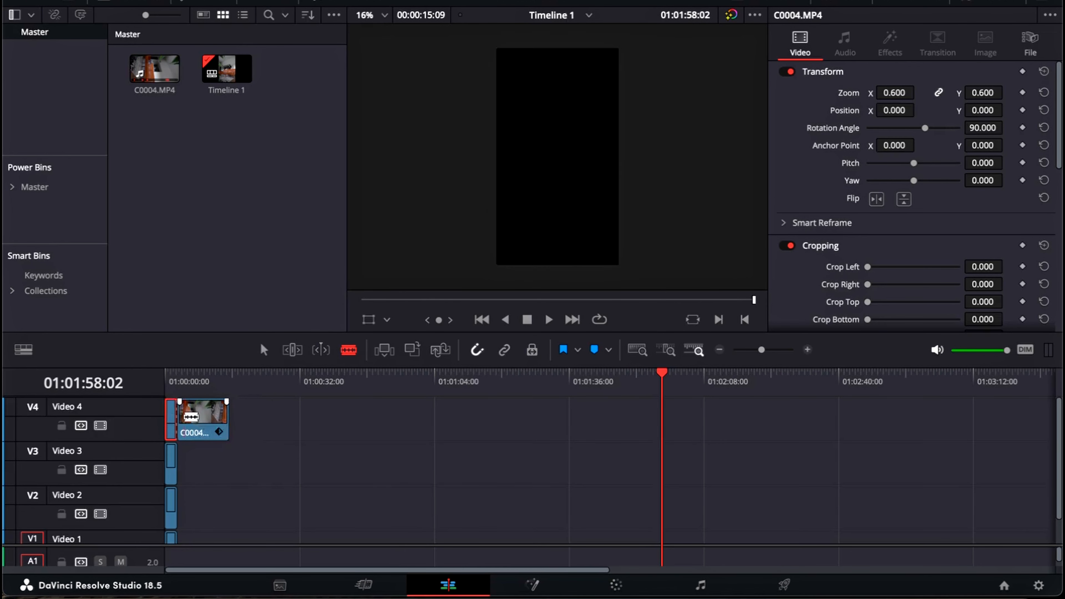
left_click(196, 413)
key("Delete")
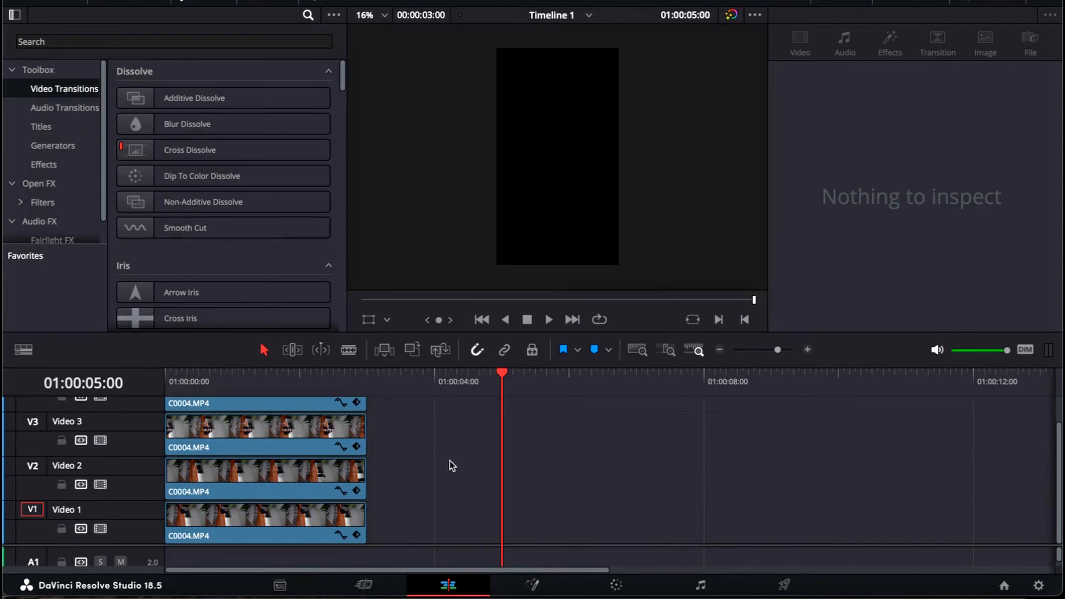
Find the Random Write On title, place it on Video 1 at 01:00:03:00 after the clips, and preview its animation
left_click(63, 127)
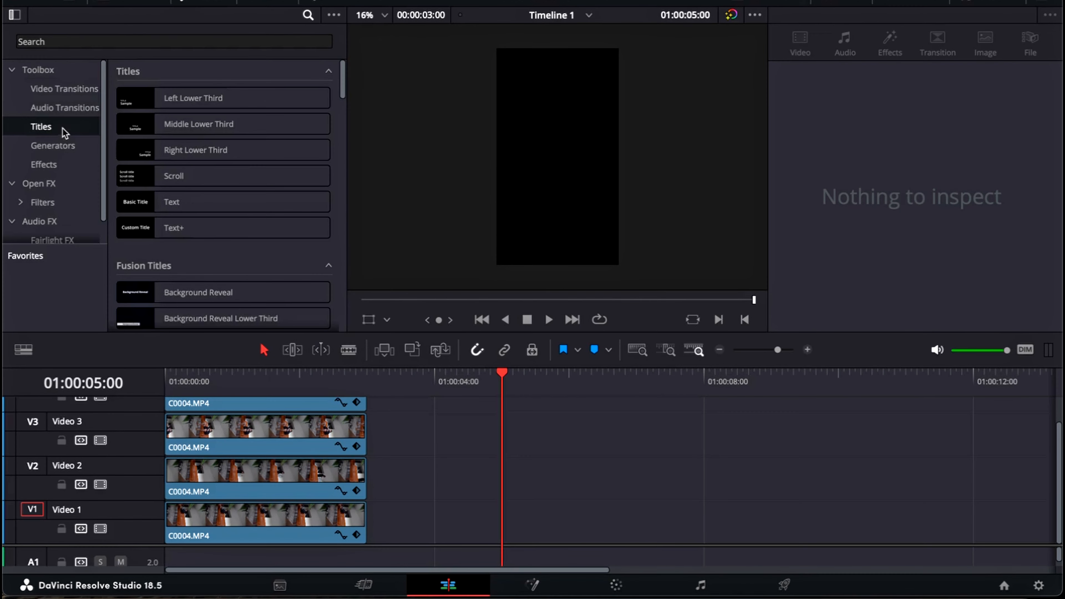
left_click(127, 42)
type("random")
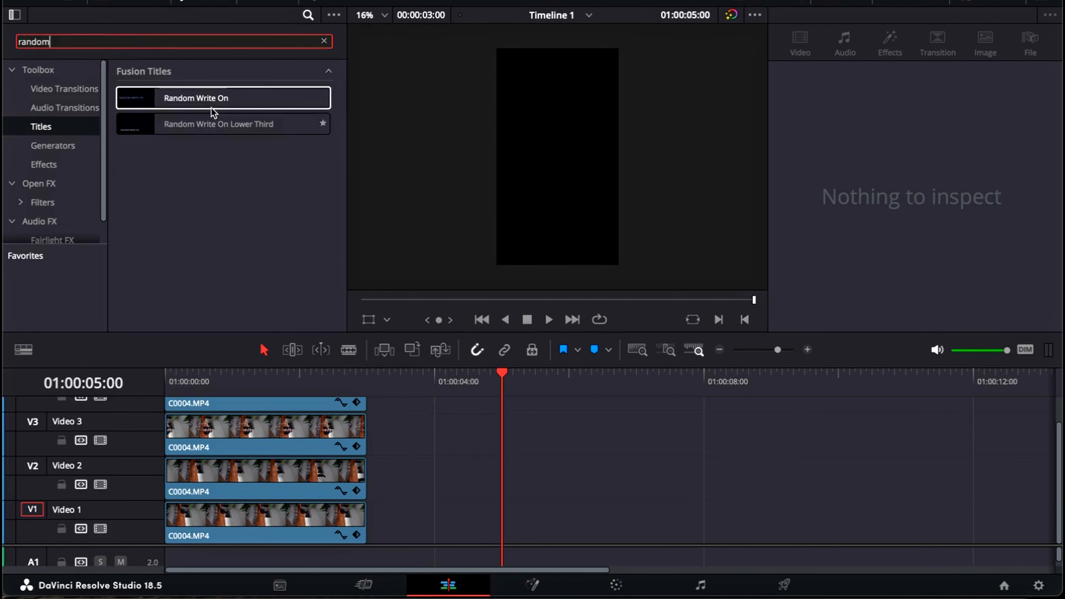
left_click_drag(207, 100, 372, 520)
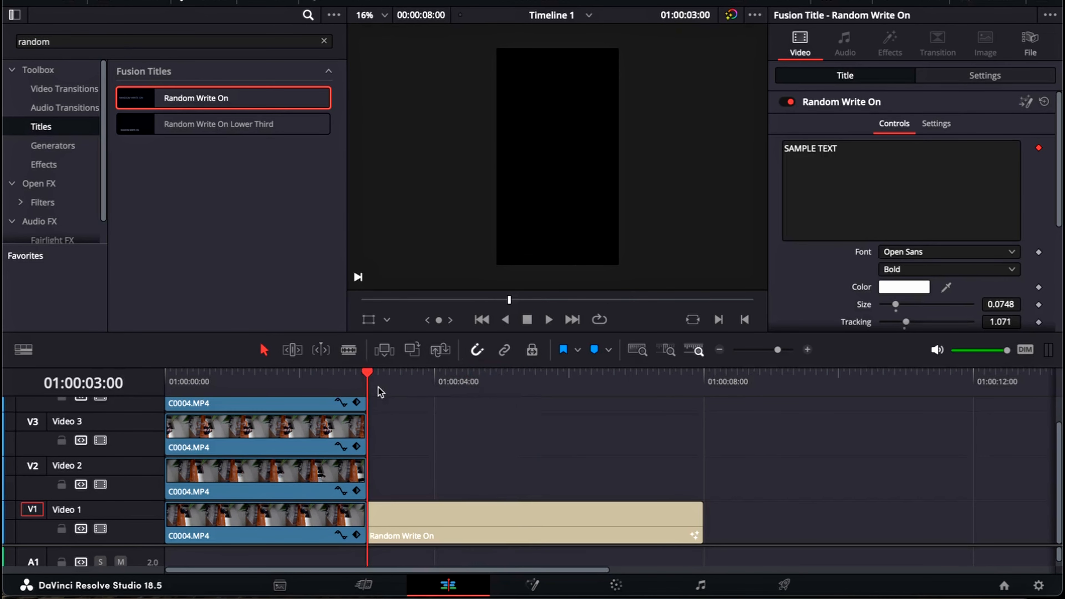
key("space")
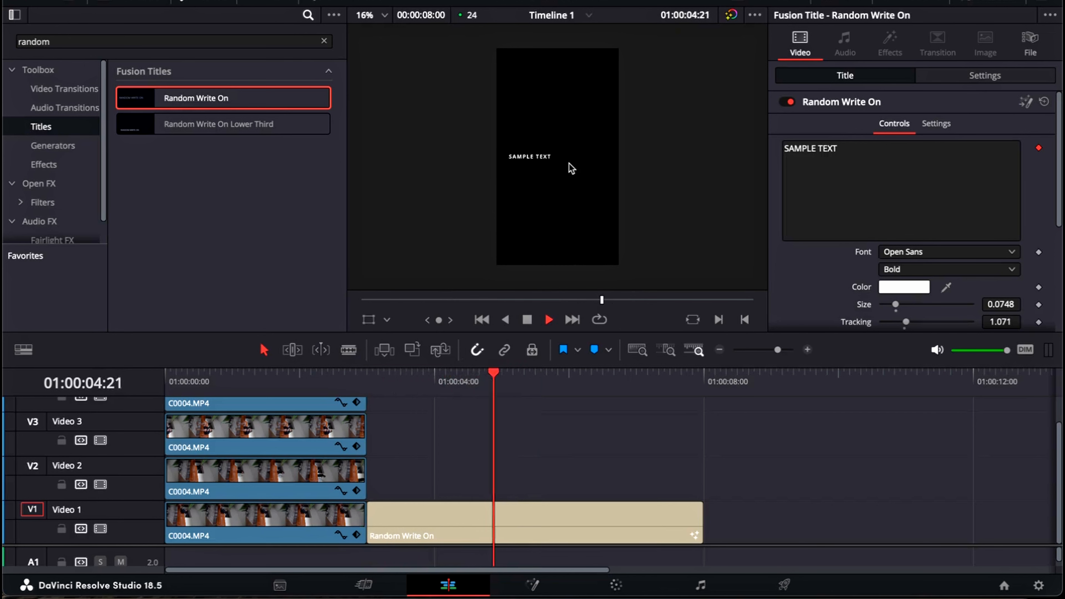
key("space")
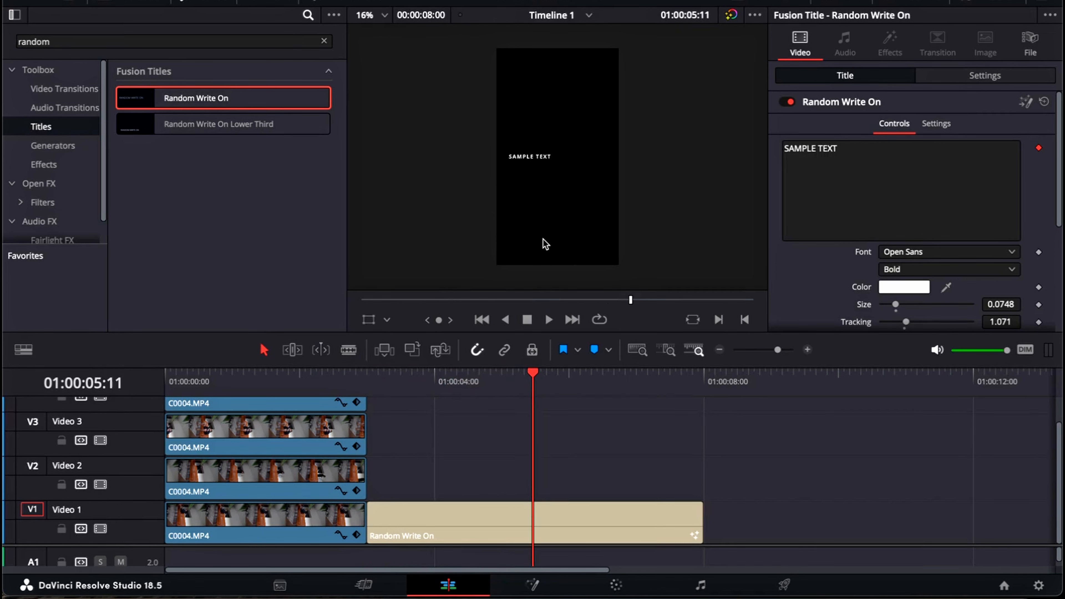
Replace the title's sample text with PERSONAL and play the title from its start
left_click(432, 374)
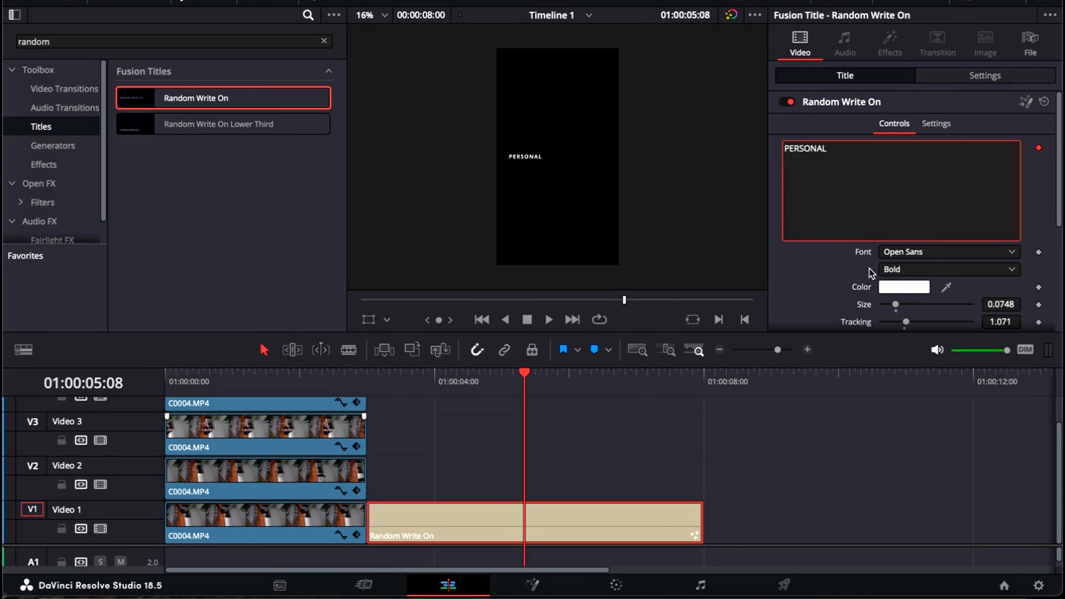
key("Up")
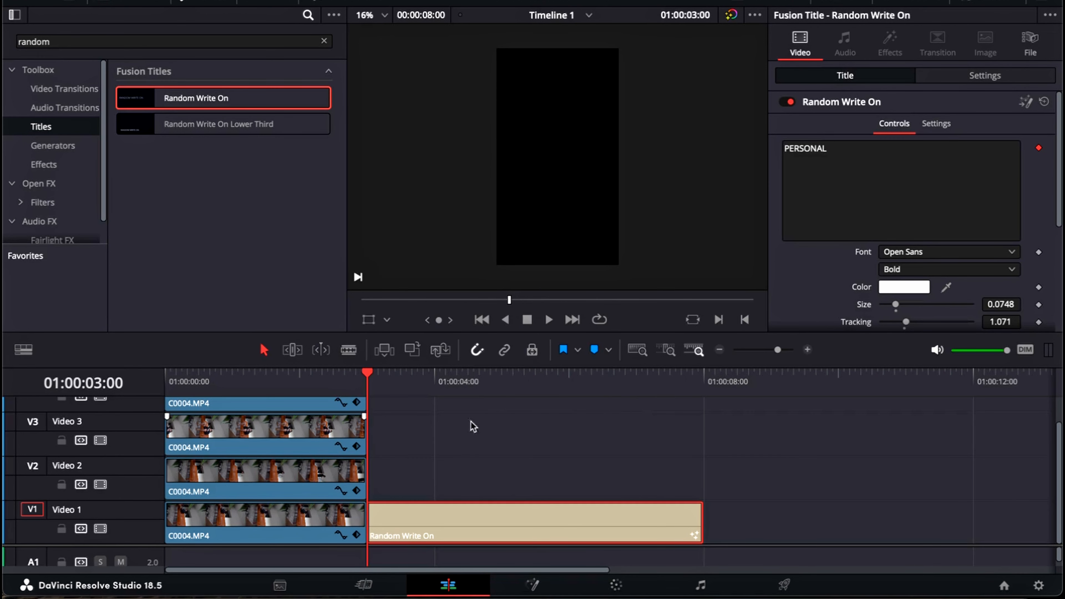
key("space")
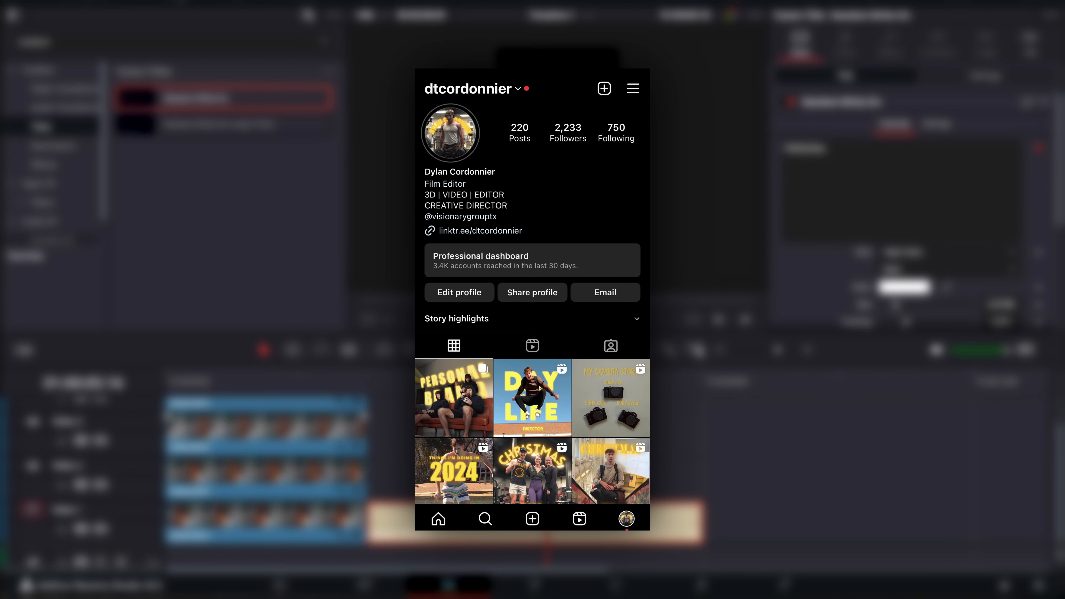
Set the PERSONAL title's font to LEMON MILK and its size to 0.15
left_click(925, 251)
type("le")
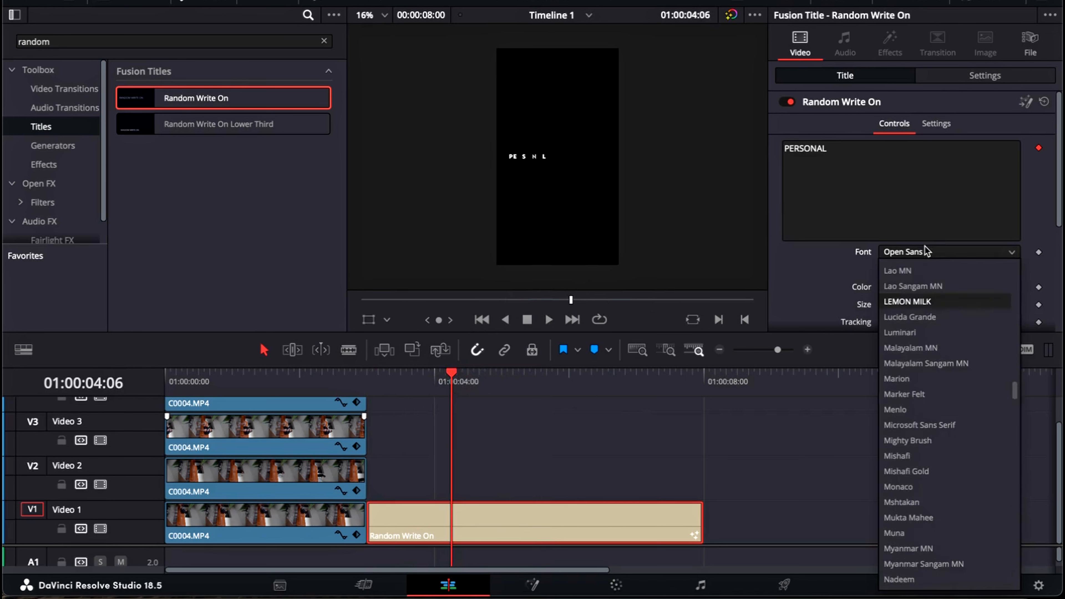
key("Return")
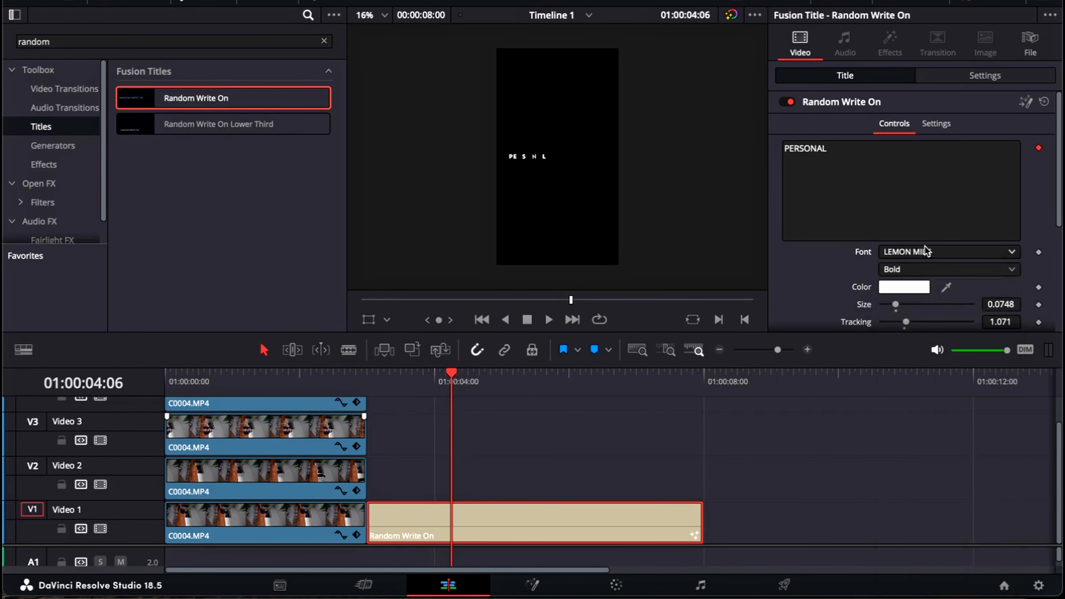
left_click(1003, 303)
type(".2")
key("BackSpace")
type("1")
key("Tab")
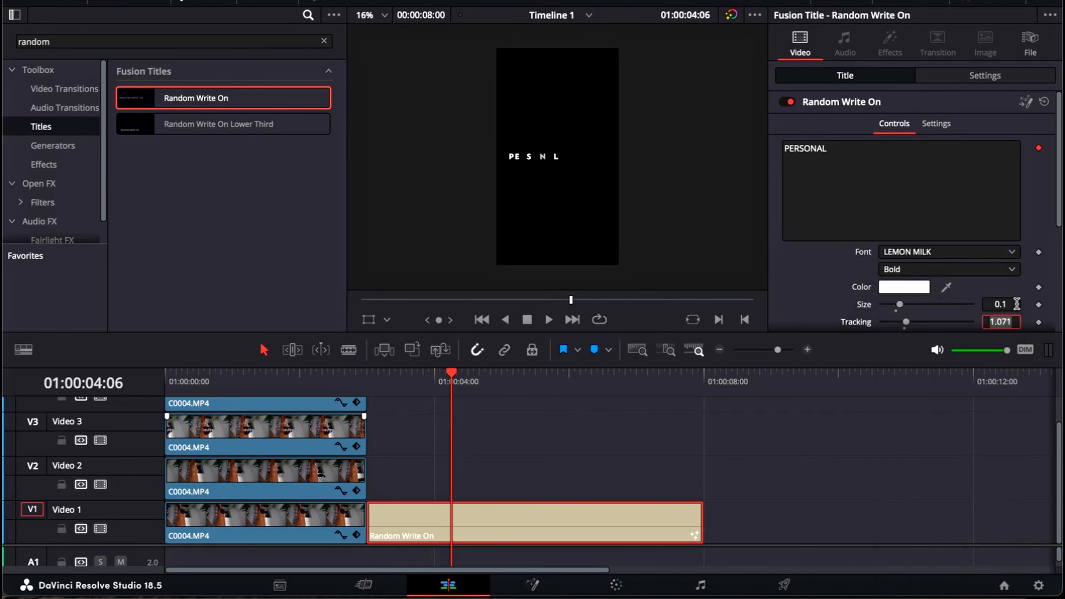
left_click(1017, 304)
type("5")
key("Tab")
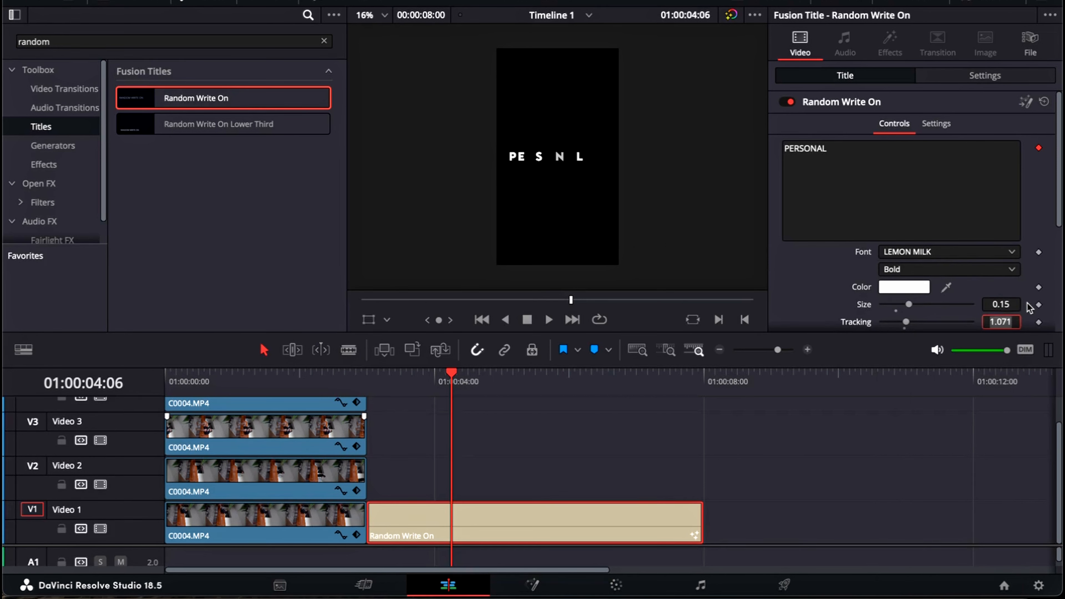
Preview the PERSONAL title's animation and scrub through the opening of the clip stack
left_click(417, 389)
key("space")
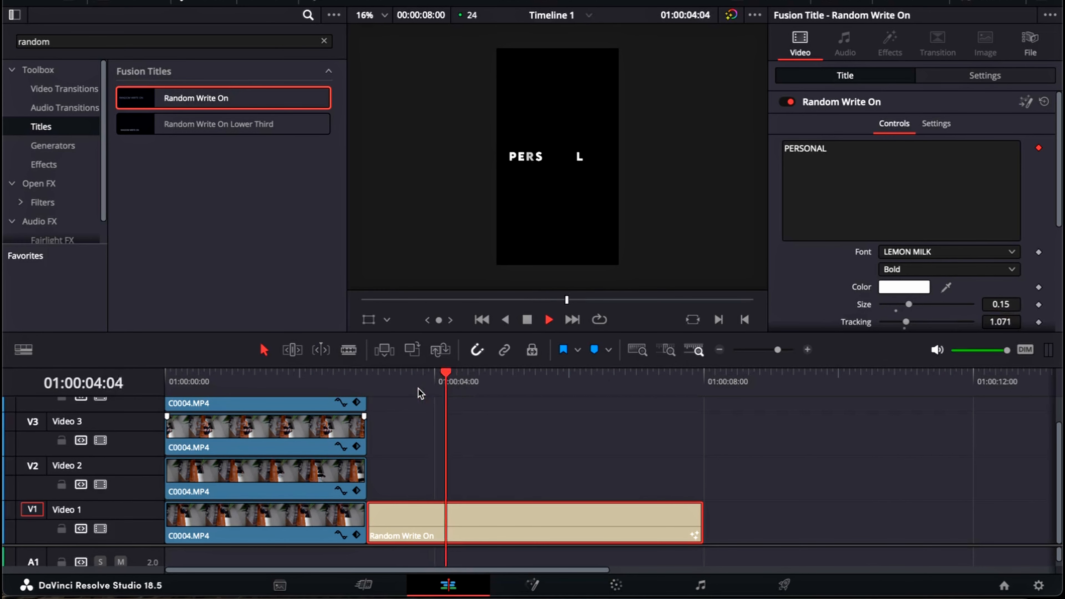
scroll(412, 446, "up", 2)
left_click(229, 382)
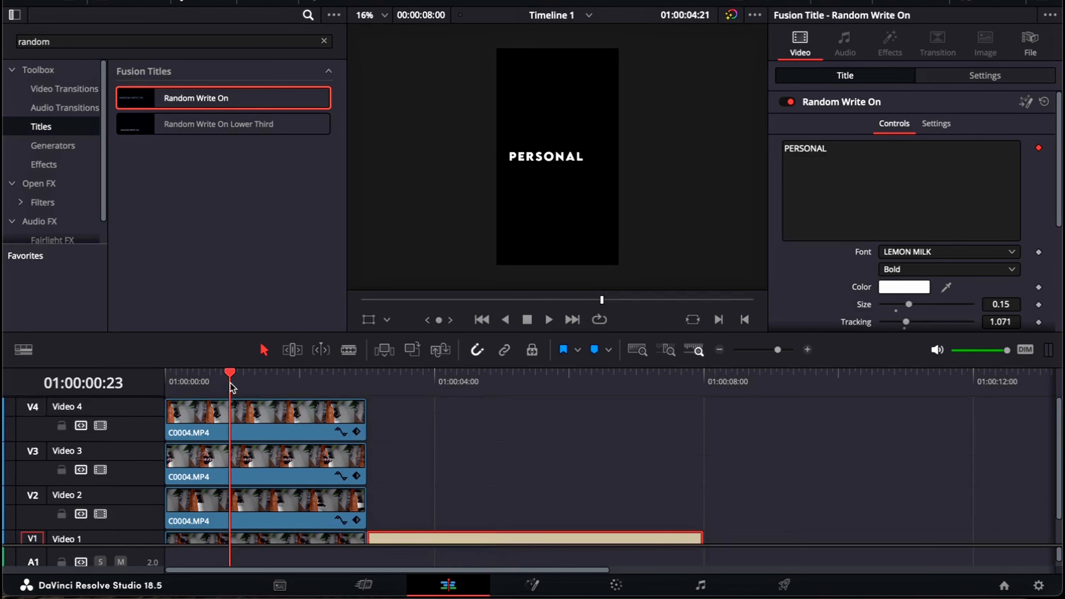
left_click(198, 384)
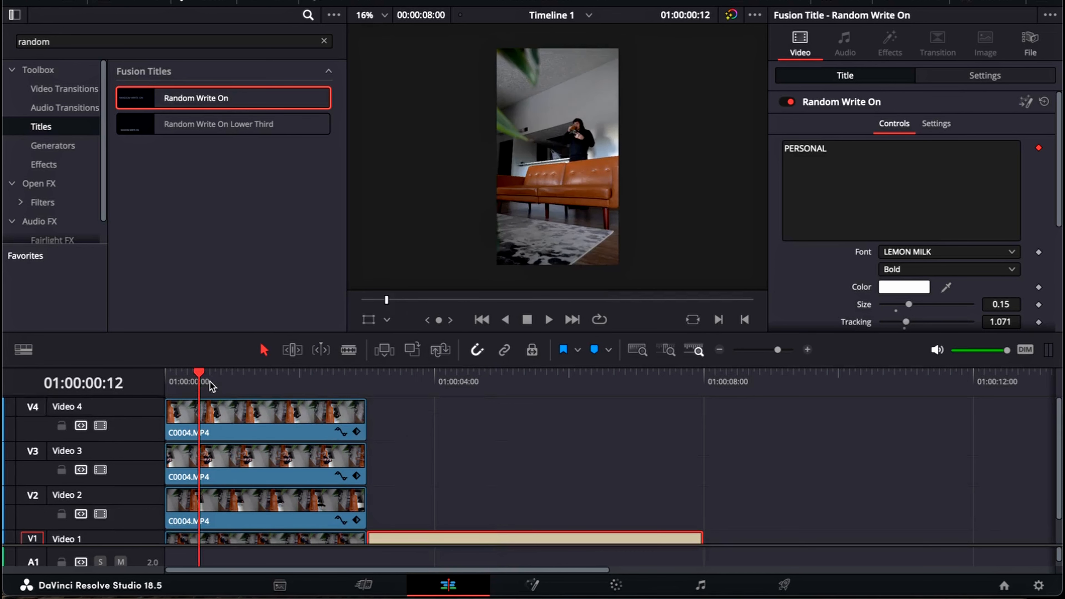
scroll(407, 442, "down", 2)
scroll(409, 432, "up", 2)
left_click(255, 377)
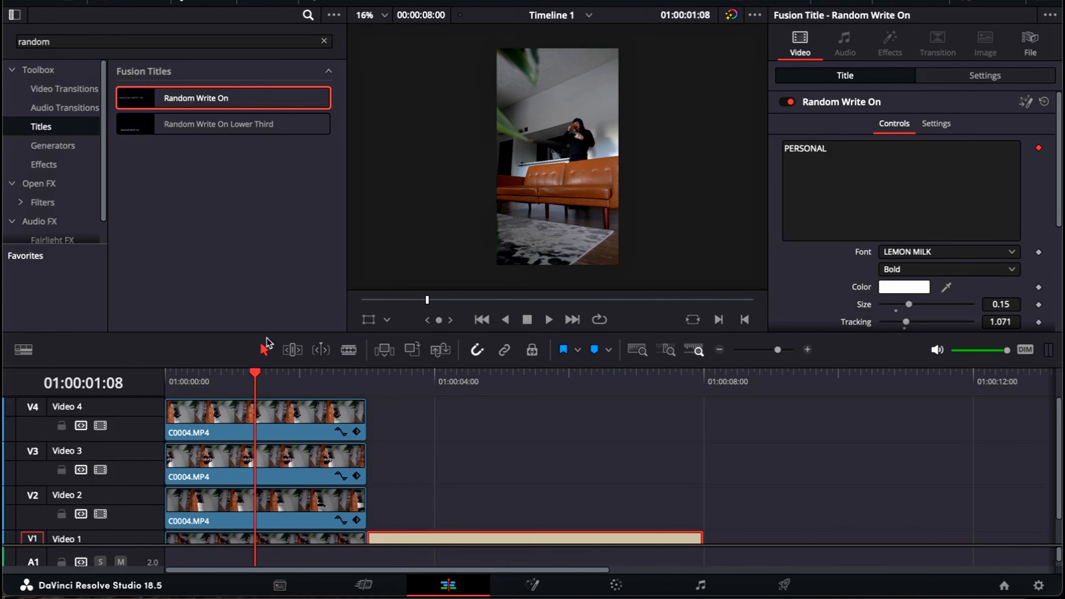
left_click(243, 377)
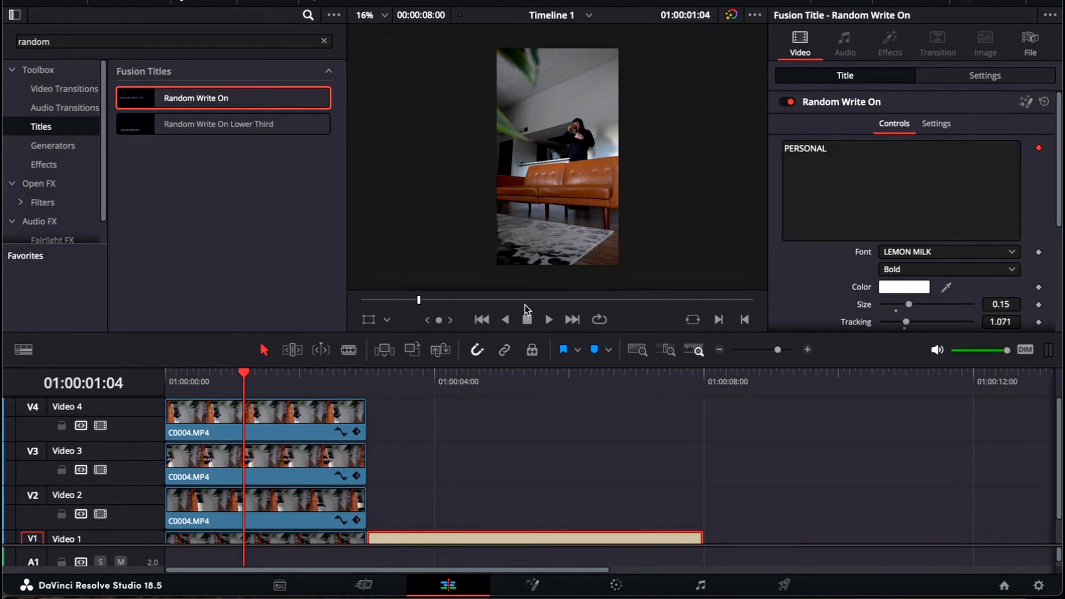
Move the PERSONAL title to Video 3 and the Video 4 clip to 01:00:03:00 above it, and check the frame
left_click_drag(473, 525, 471, 467)
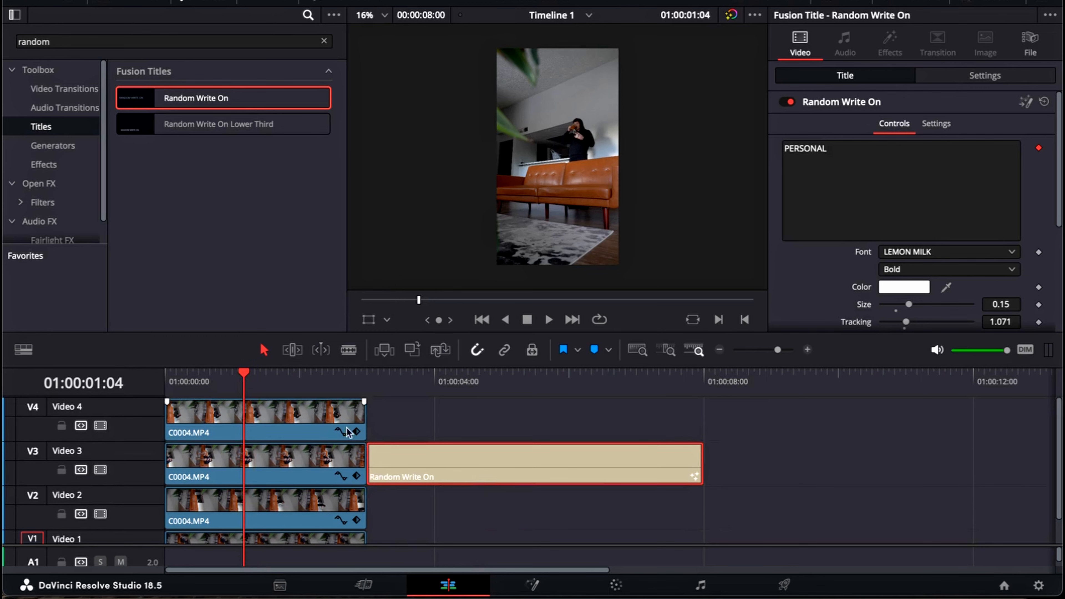
left_click_drag(340, 423, 543, 421)
left_click(368, 379)
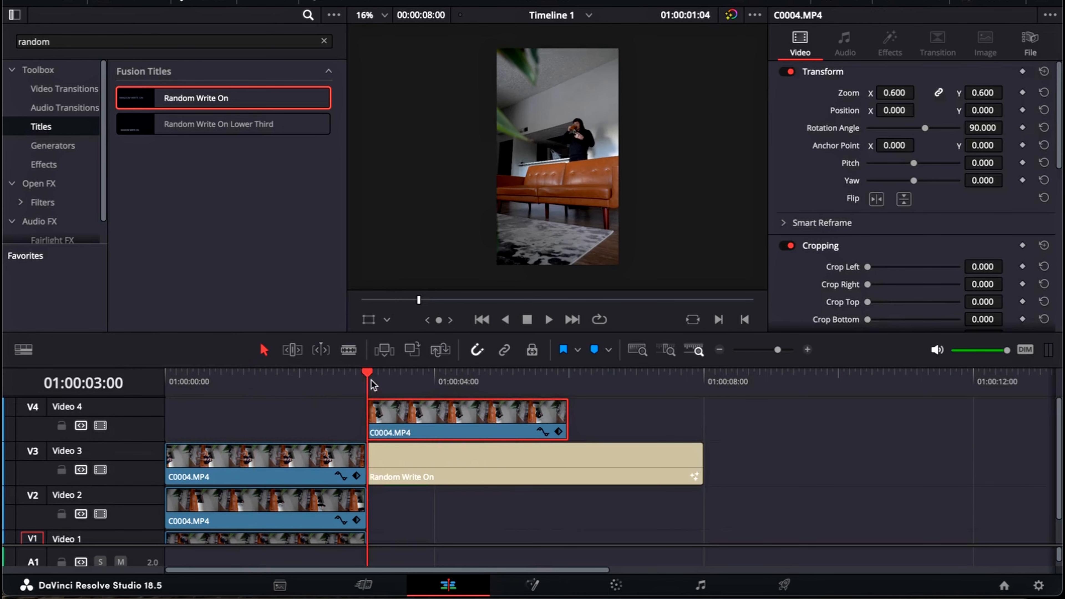
left_click(425, 381)
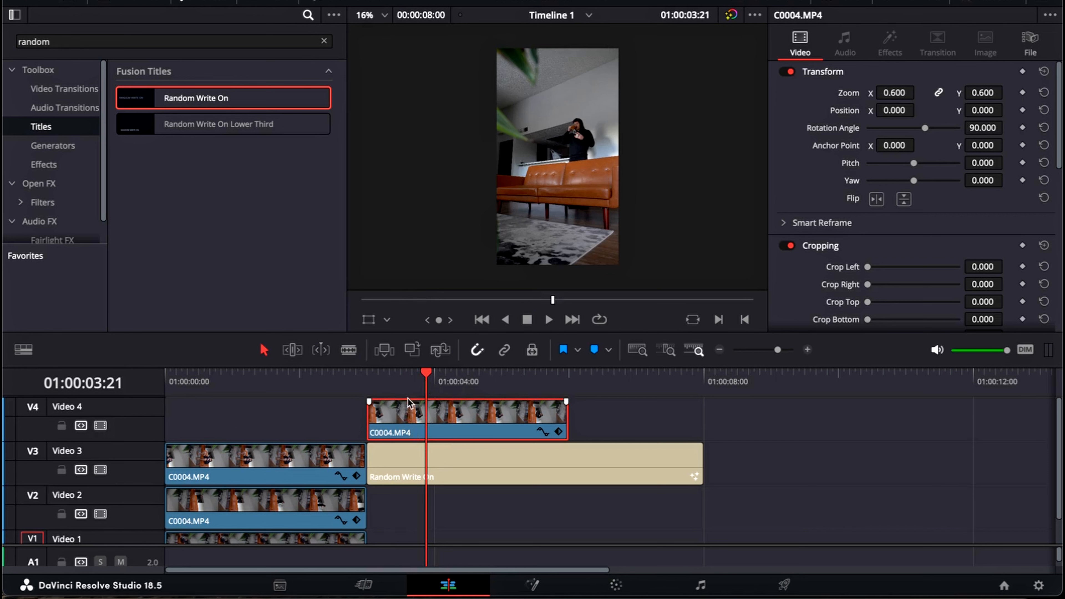
left_click(405, 375)
key("space")
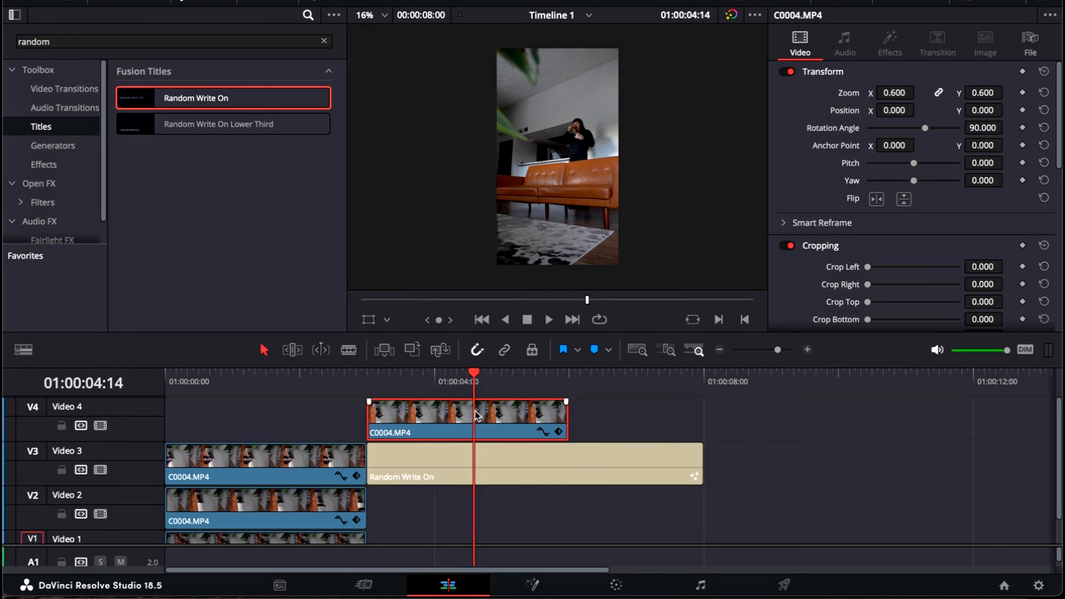
Move the Video 3 clip of the seated person to Video 5 at 01:00:03:00, above the relocated Video 4 clip
scroll(303, 441, "down", 1)
left_click(283, 385)
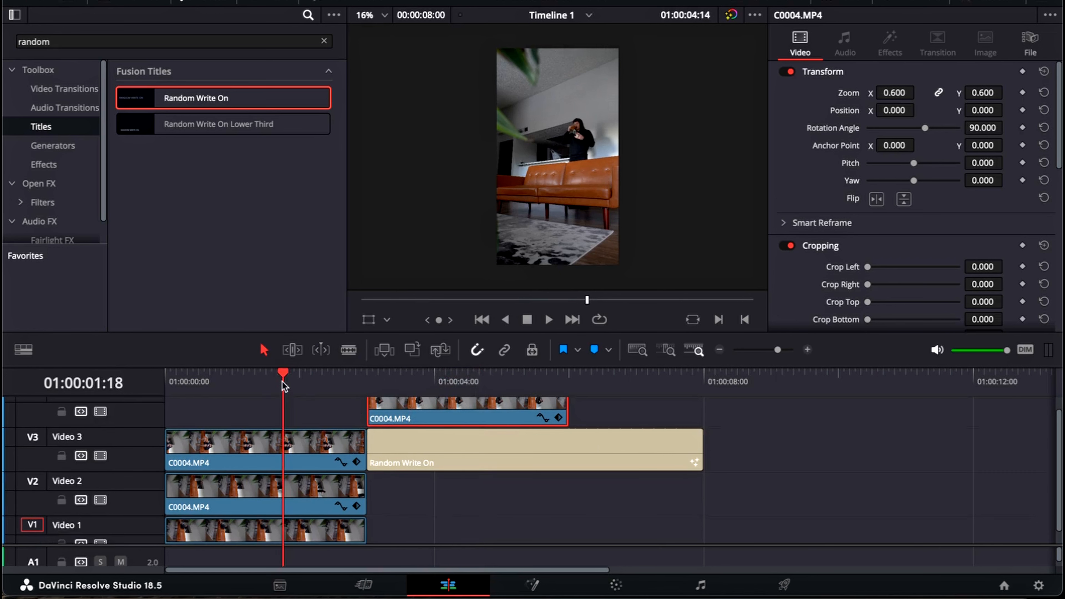
left_click(261, 385)
scroll(314, 444, "up", 1)
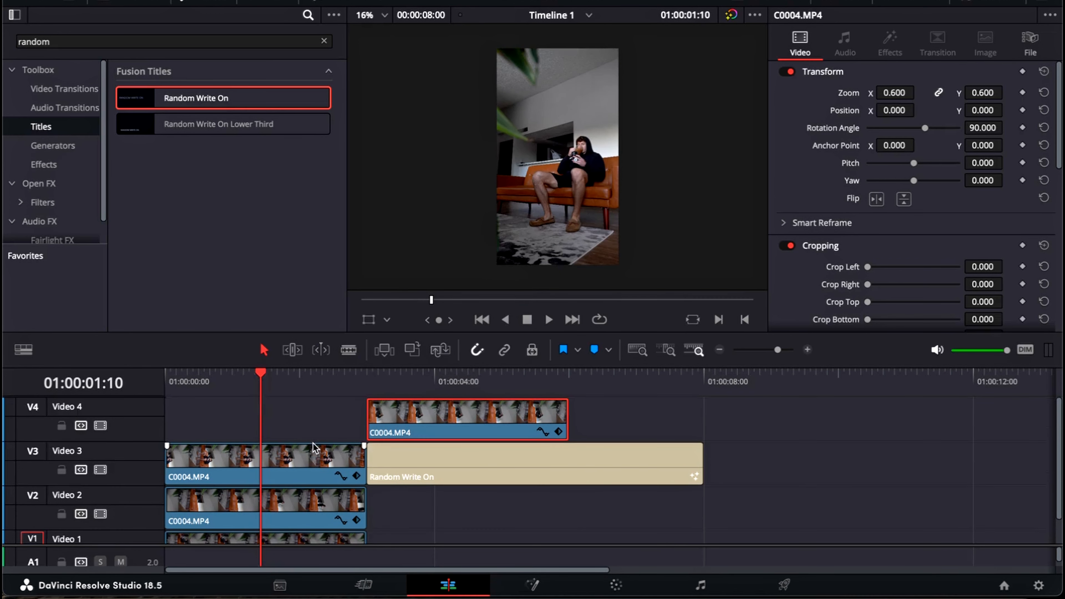
left_click_drag(314, 448, 512, 421)
left_click_drag(446, 379, 410, 380)
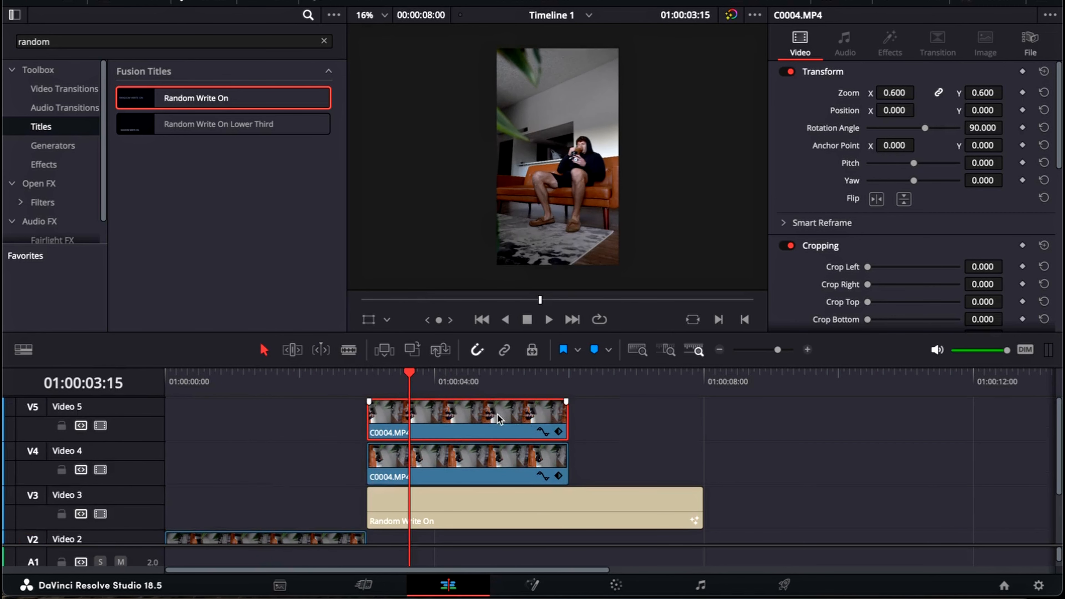
Place the original Video 2 clip on Video 2 at 01:00:03:00, directly beneath the PERSONAL title
scroll(294, 502, "down", 1)
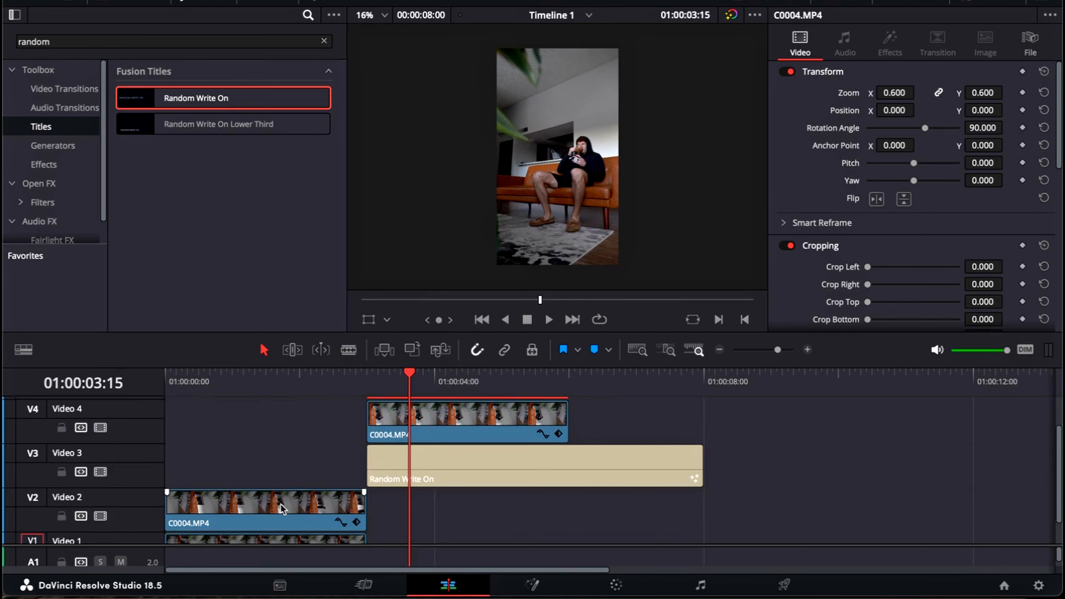
left_click_drag(281, 505, 306, 499)
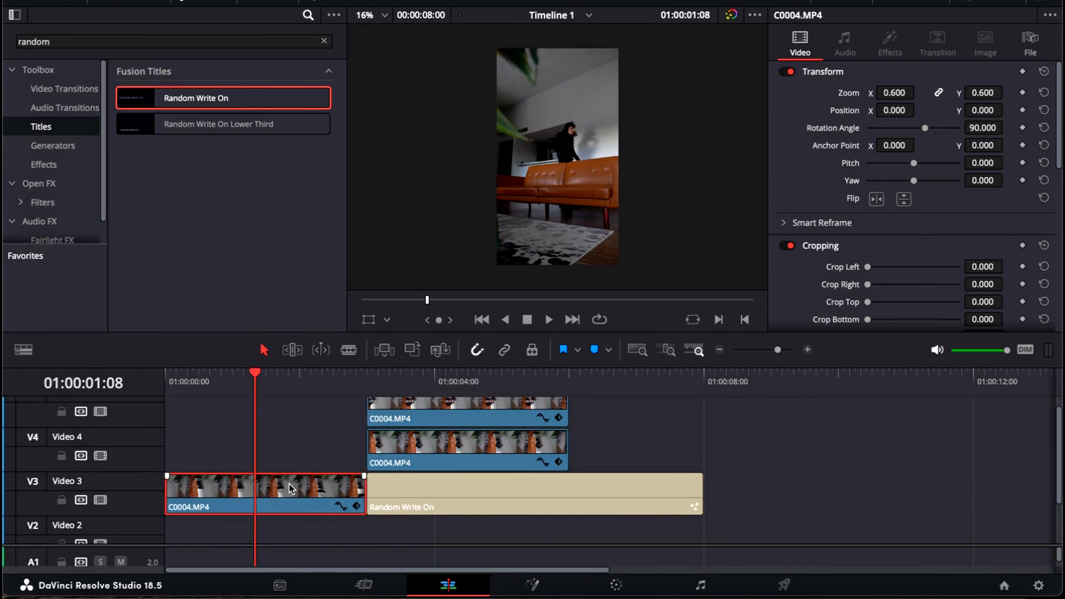
scroll(294, 434, "down", 1)
left_click_drag(282, 453, 484, 501)
scroll(340, 454, "down", 1)
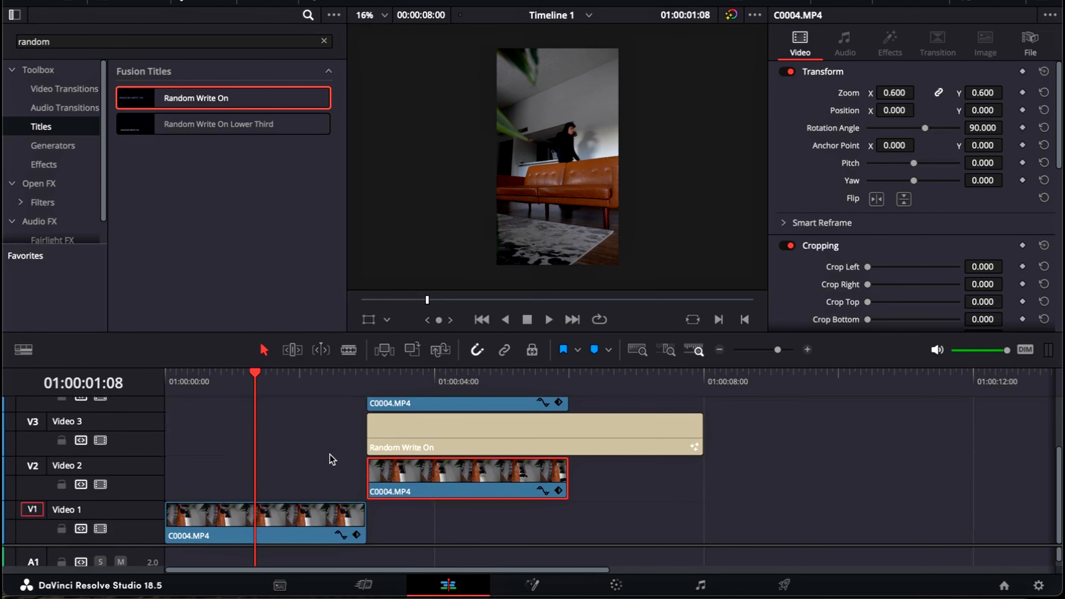
Move the remaining Video 1 clip to Video 6 at 01:00:03:00, on top of the new stack
left_click_drag(309, 494, 309, 442)
scroll(284, 465, "up", 1)
scroll(284, 465, "up", 1)
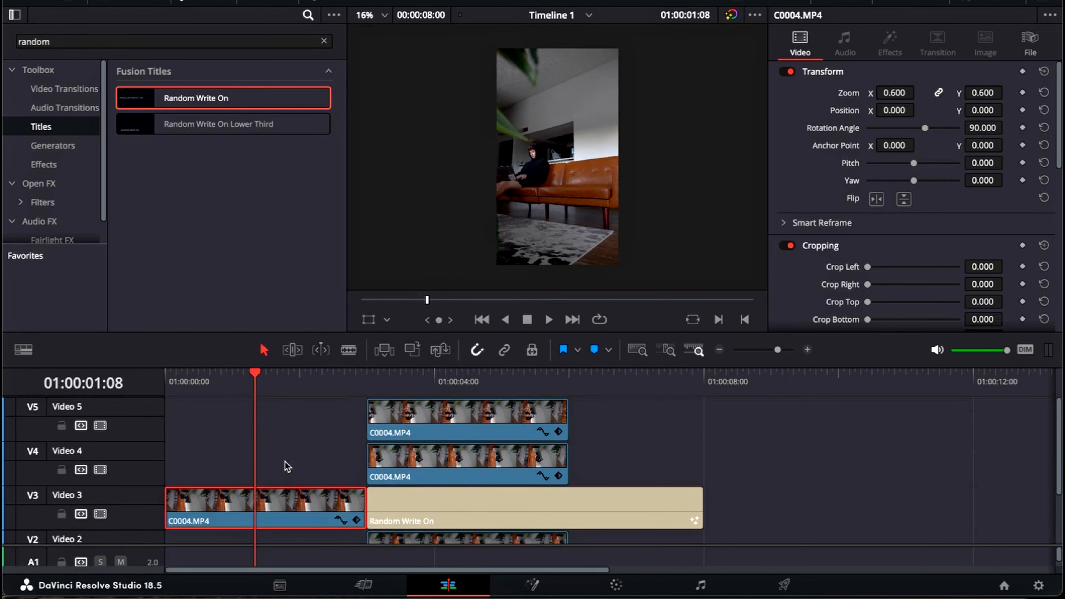
left_click_drag(289, 491, 501, 418)
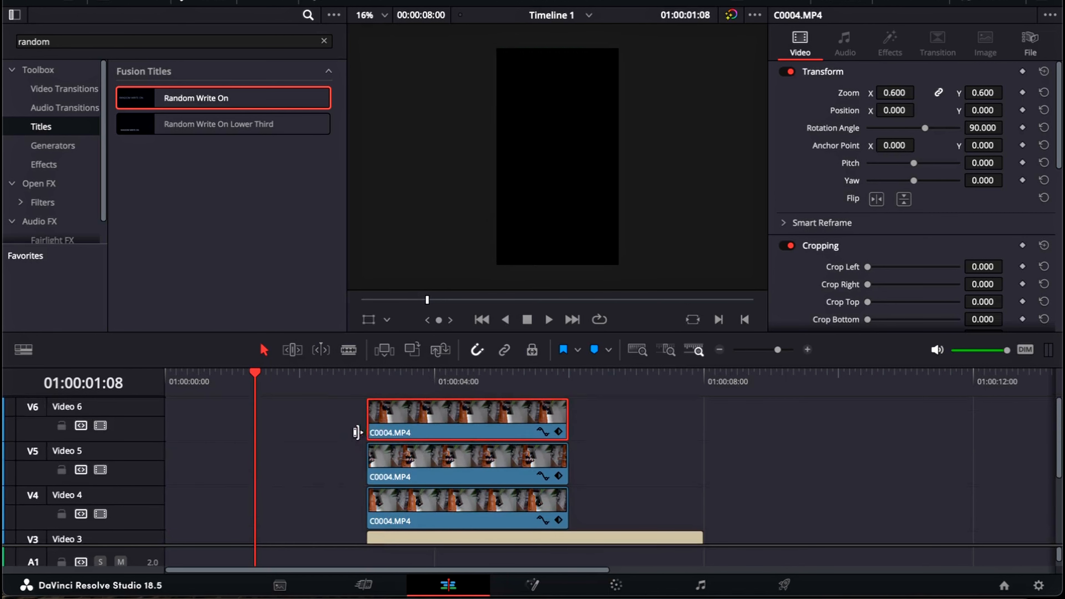
Shift the whole stack of clips and title to the timeline start, one track lower, and check its frame and layers
left_click_drag(340, 414, 499, 554)
left_click_drag(494, 466, 293, 511)
left_click(414, 507)
left_click(218, 380)
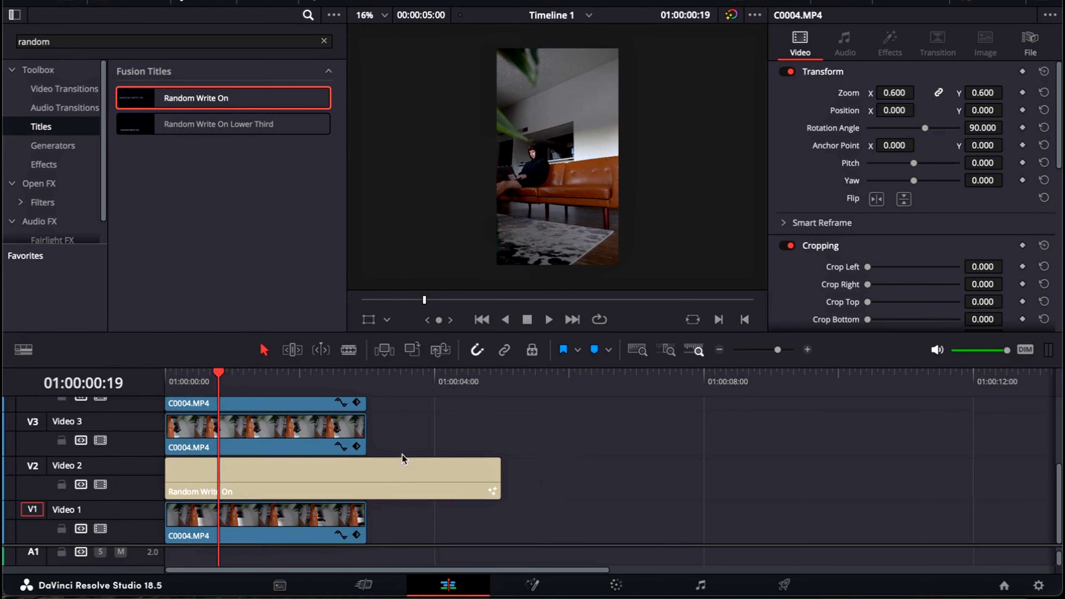
scroll(469, 450, "up", 2)
scroll(451, 442, "down", 2)
Move the Video 1 clip past the title's end to view it alone, and return it to the timeline start
left_click_drag(331, 515, 663, 516)
left_click(582, 387)
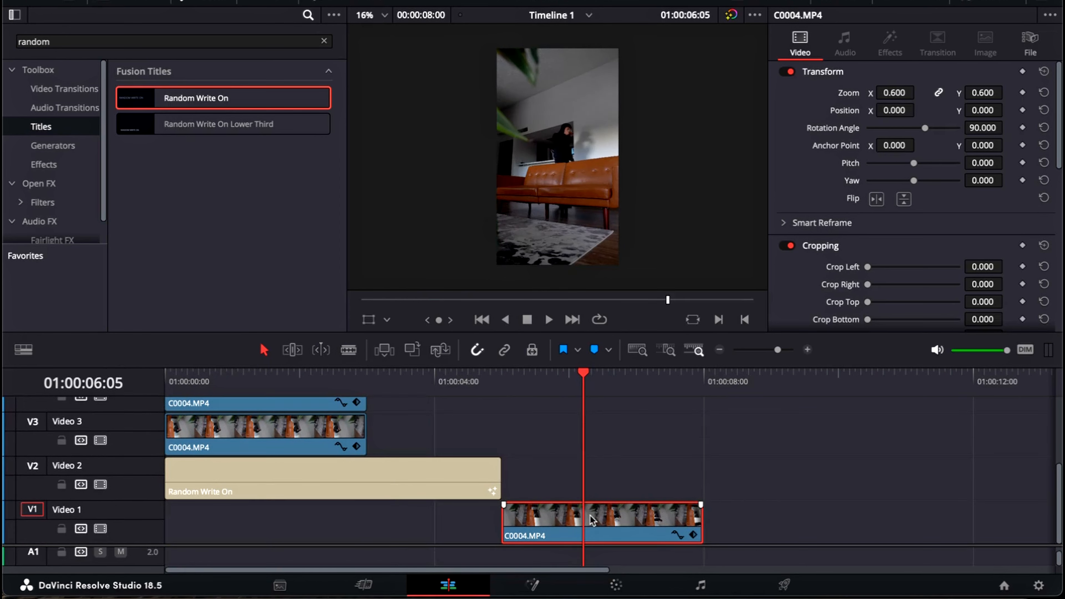
left_click_drag(590, 515, 241, 512)
Shift the Video 4 and Video 5 clips together to 01:00:03:00, leaving the Video 3 clip above the title
scroll(251, 482, "up", 1)
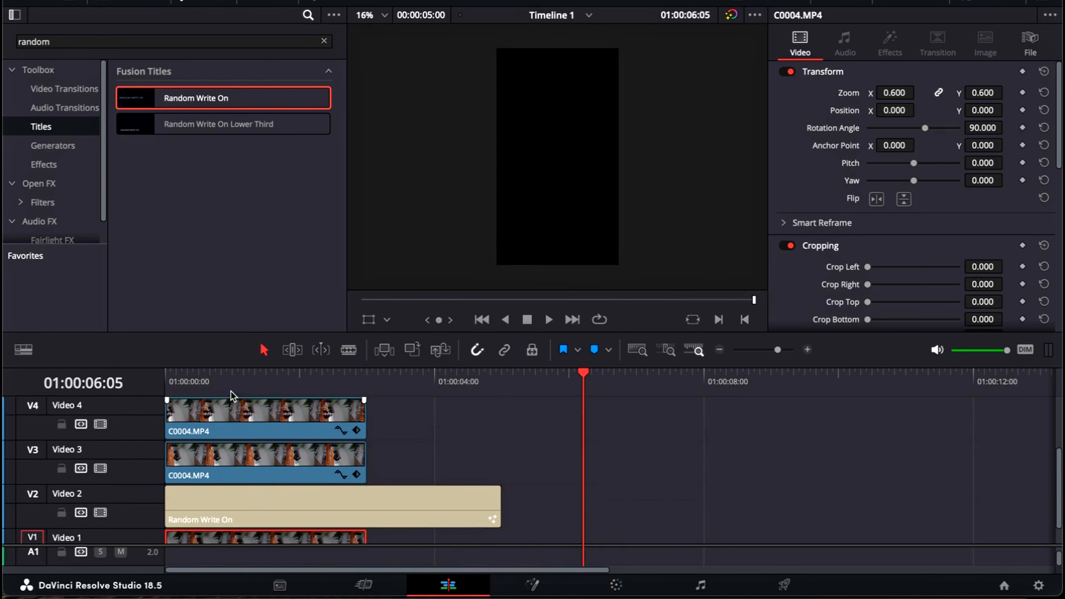
left_click(232, 393)
left_click(263, 463)
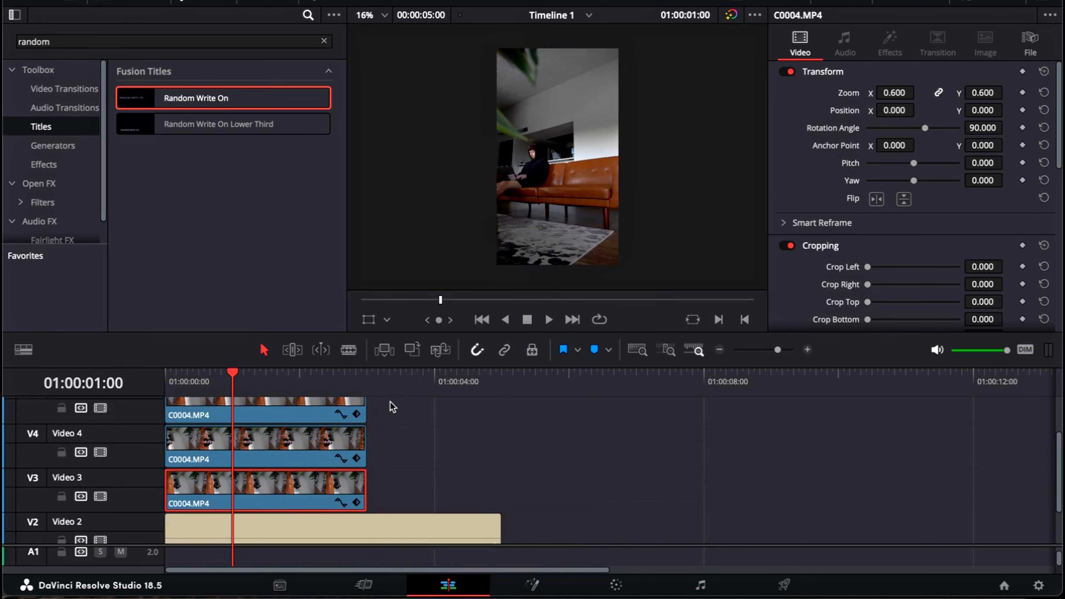
left_click_drag(392, 403, 486, 440)
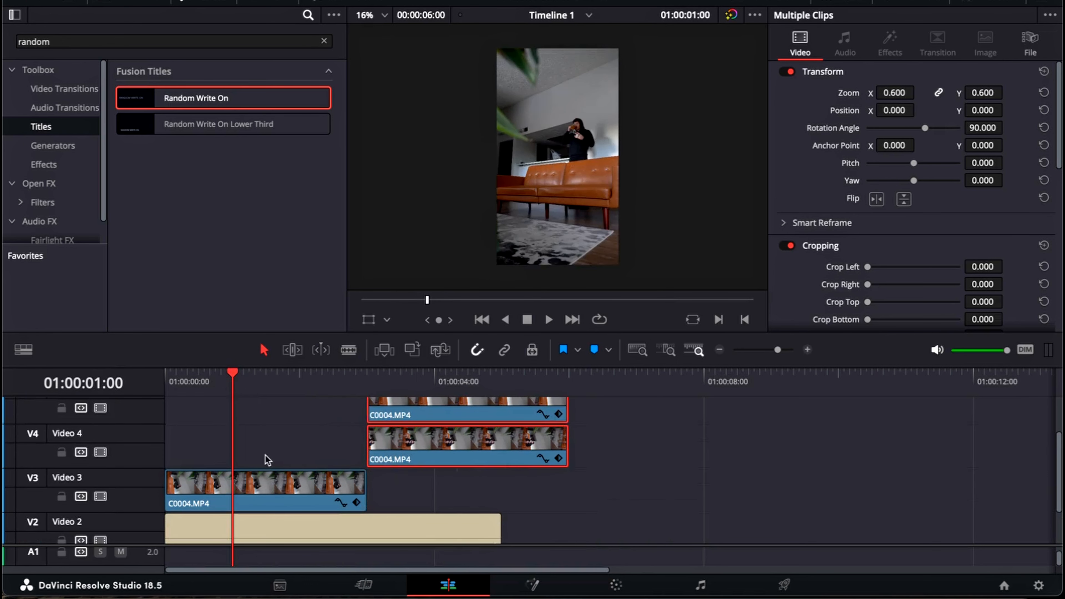
Open the Video 3 clip in Fusion and add a Magic Mask node between MediaIn1 and MediaOut1
left_click(263, 478)
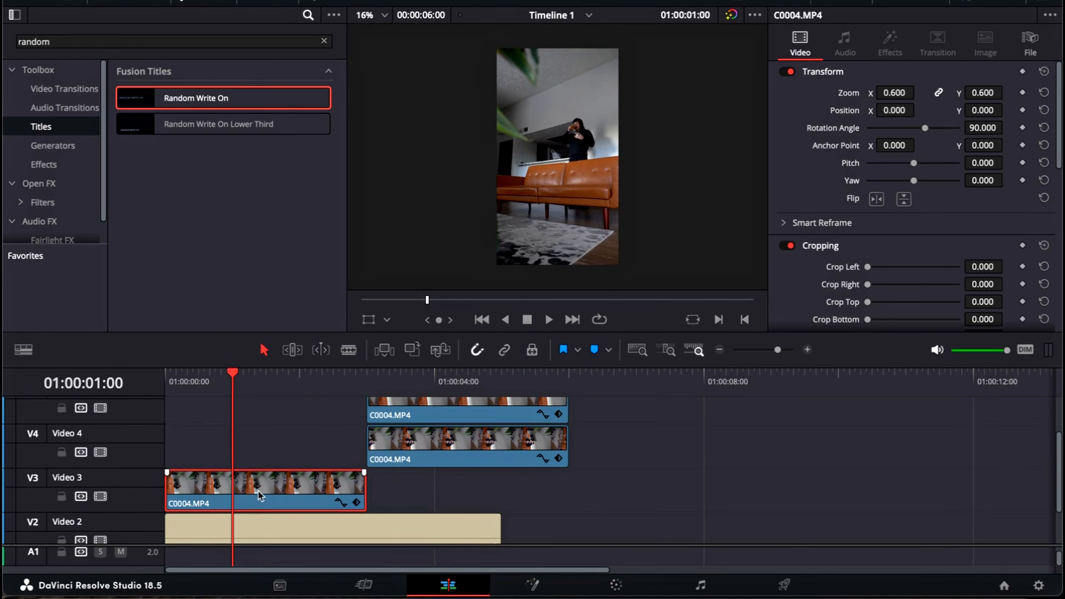
right_click(272, 495)
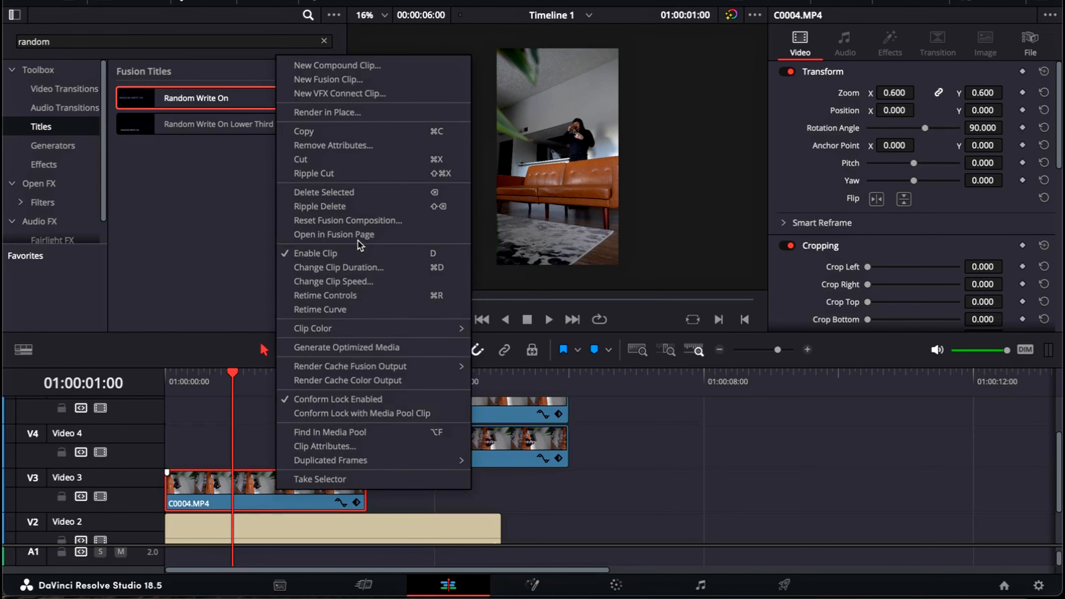
left_click(356, 236)
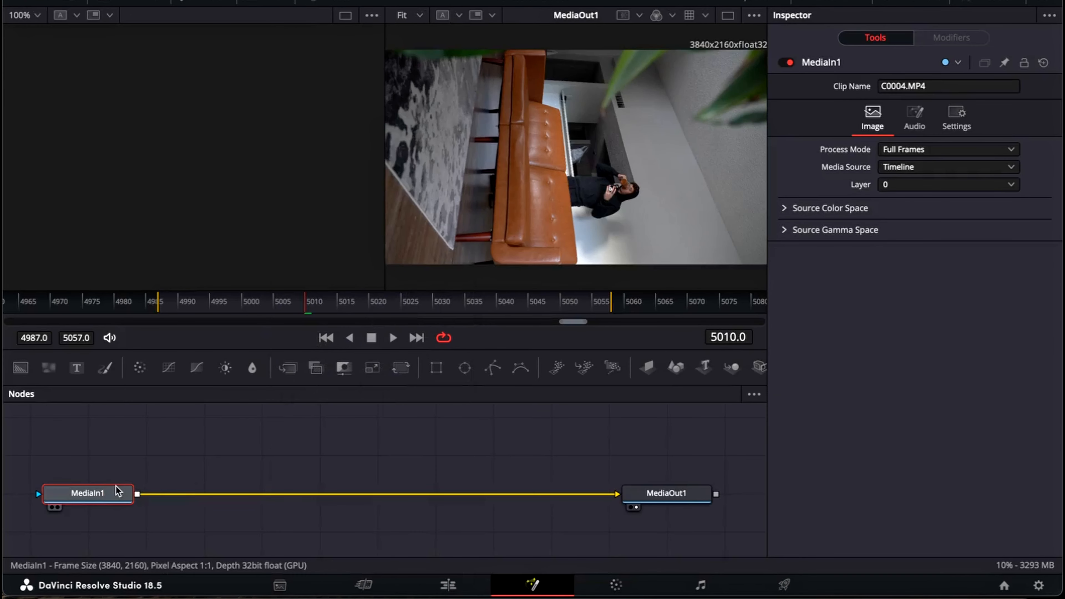
key("shift+space")
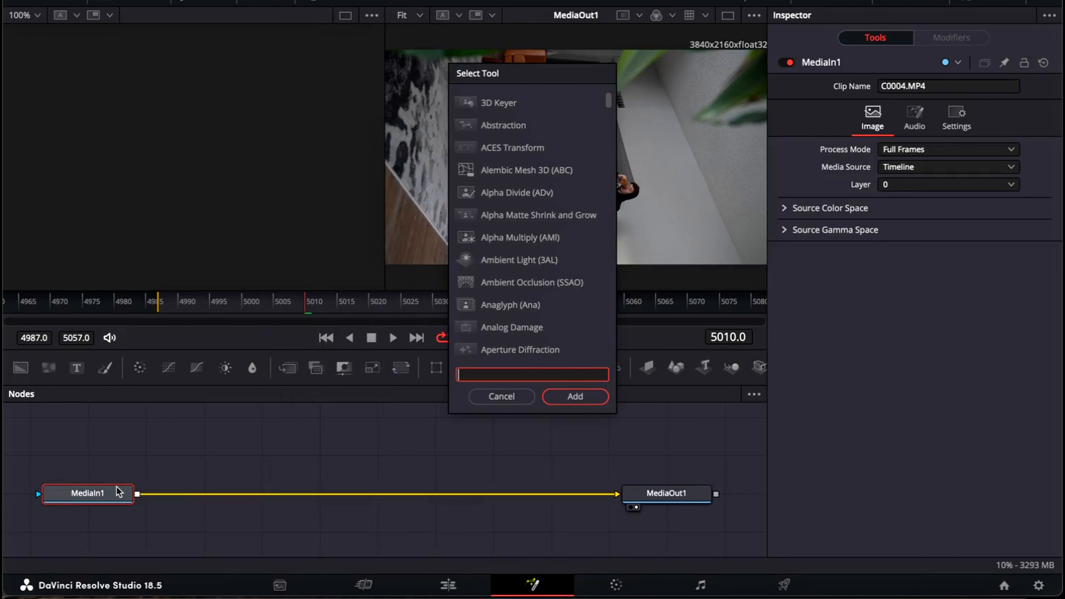
type("mag")
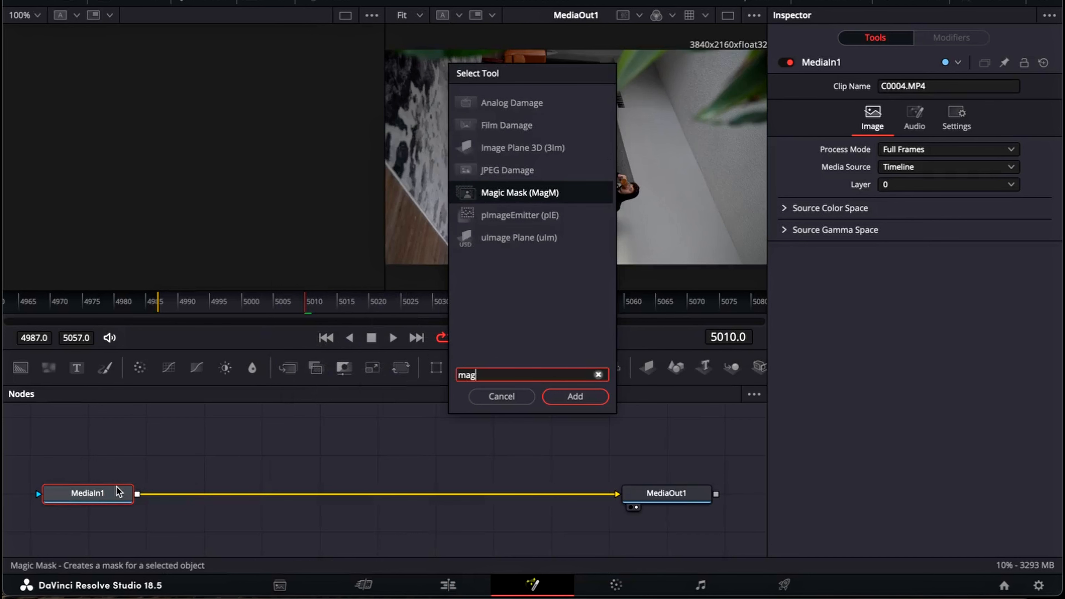
key("Return")
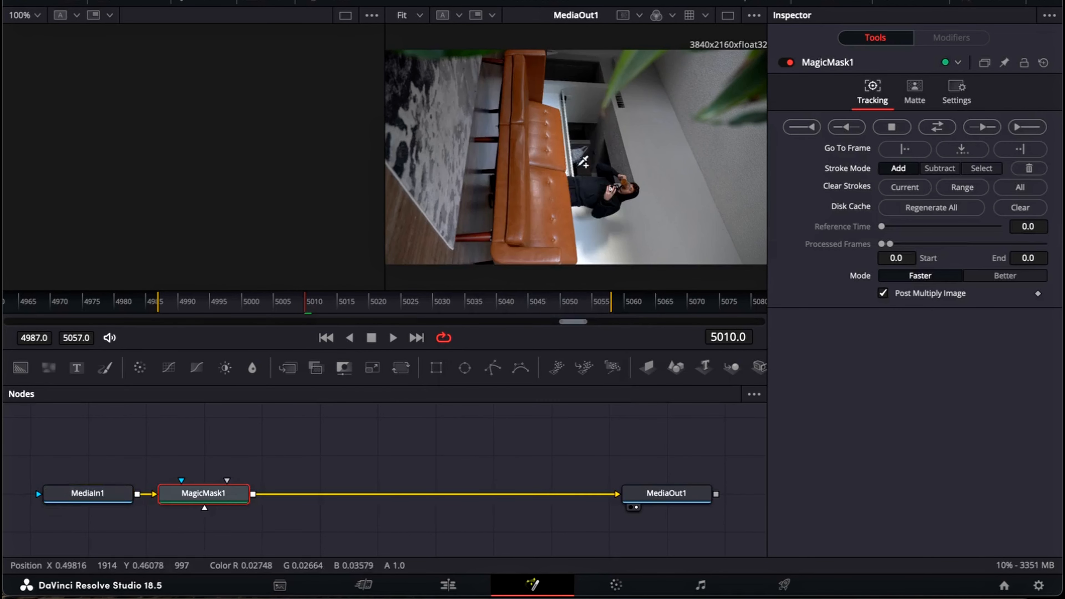
Draw a long Magic Mask stroke over the man's face, torso, arm and bottle at frame 5010
scroll(587, 173, "up", 3)
scroll(605, 198, "down", 2)
scroll(609, 194, "up", 5)
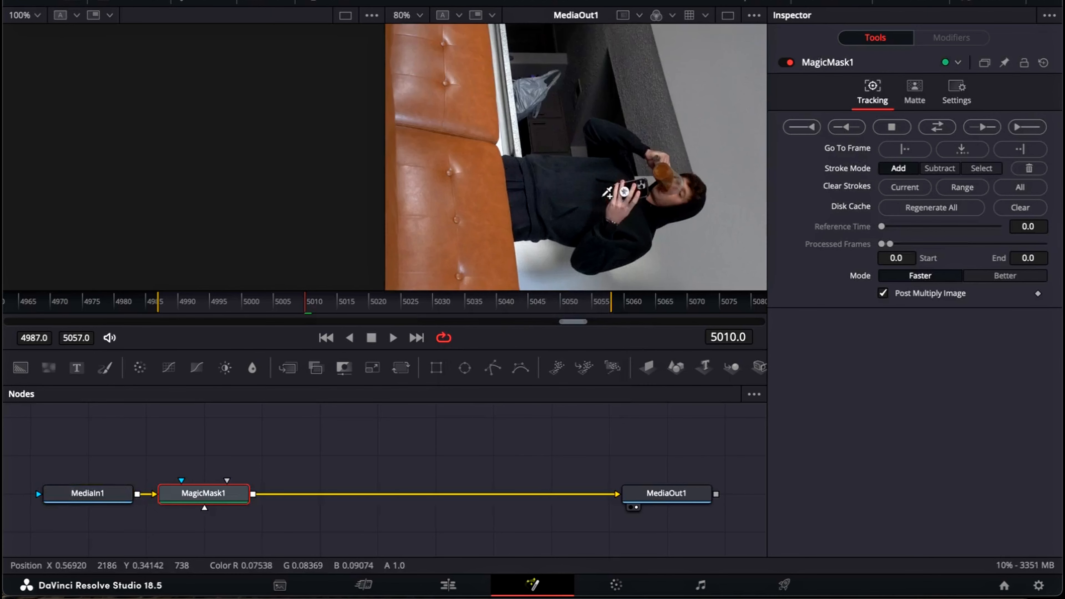
scroll(609, 192, "down", 3)
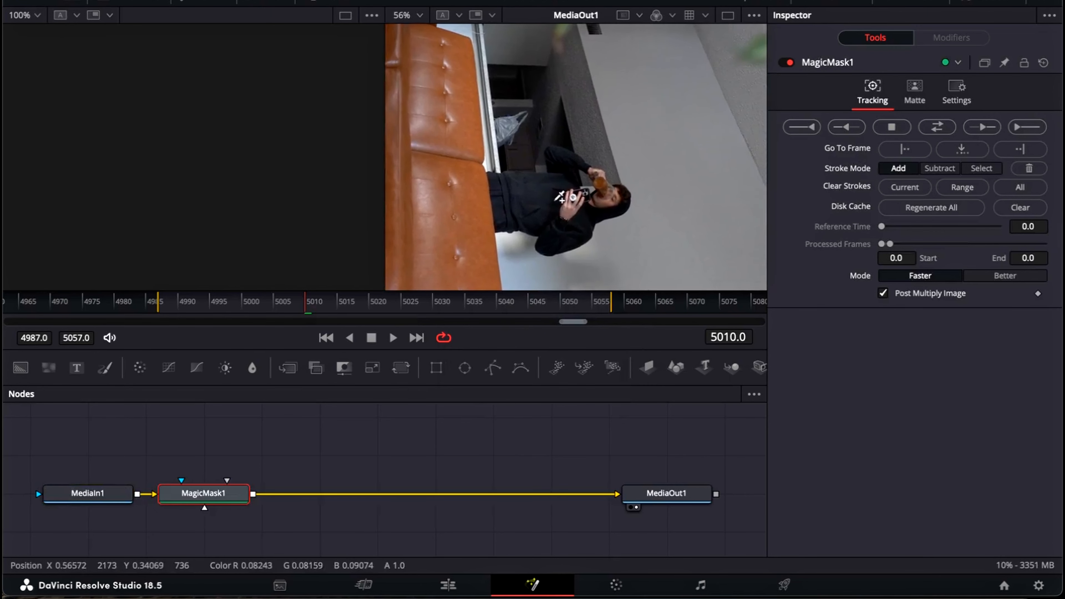
scroll(574, 187, "up", 3)
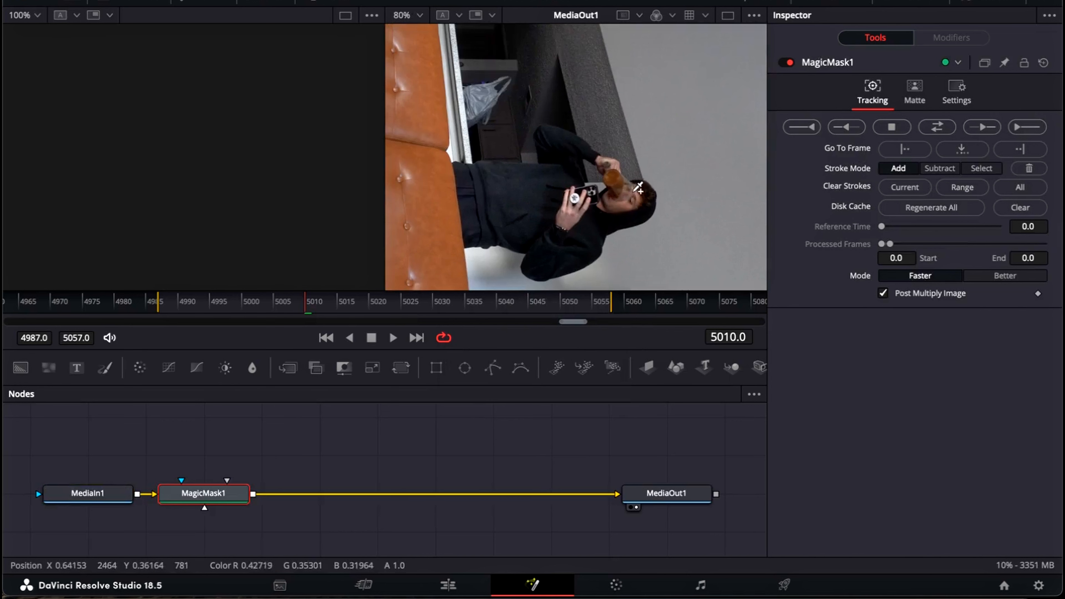
mouse_move(635, 190)
left_mouse_down()
mouse_move(570, 242)
mouse_move(552, 239)
mouse_move(538, 216)
mouse_move(467, 208)
mouse_move(495, 190)
mouse_move(552, 185)
mouse_move(562, 146)
mouse_move(620, 181)
left_mouse_up()
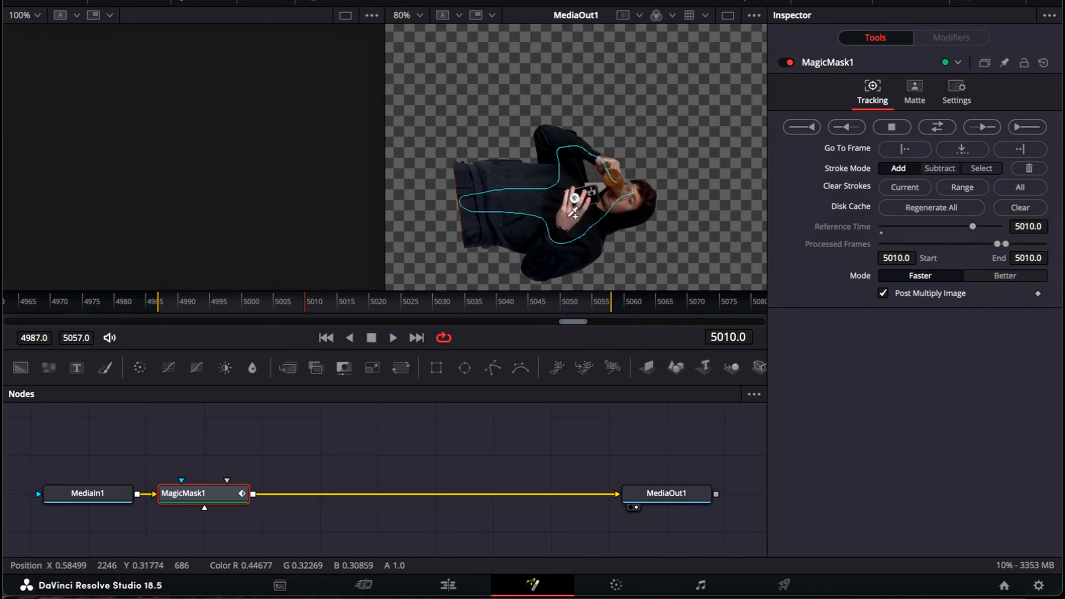
Add short Magic Mask strokes over the man's phone and chest, waist, raised elbow and face
scroll(569, 215, "up", 2)
scroll(573, 210, "down", 1)
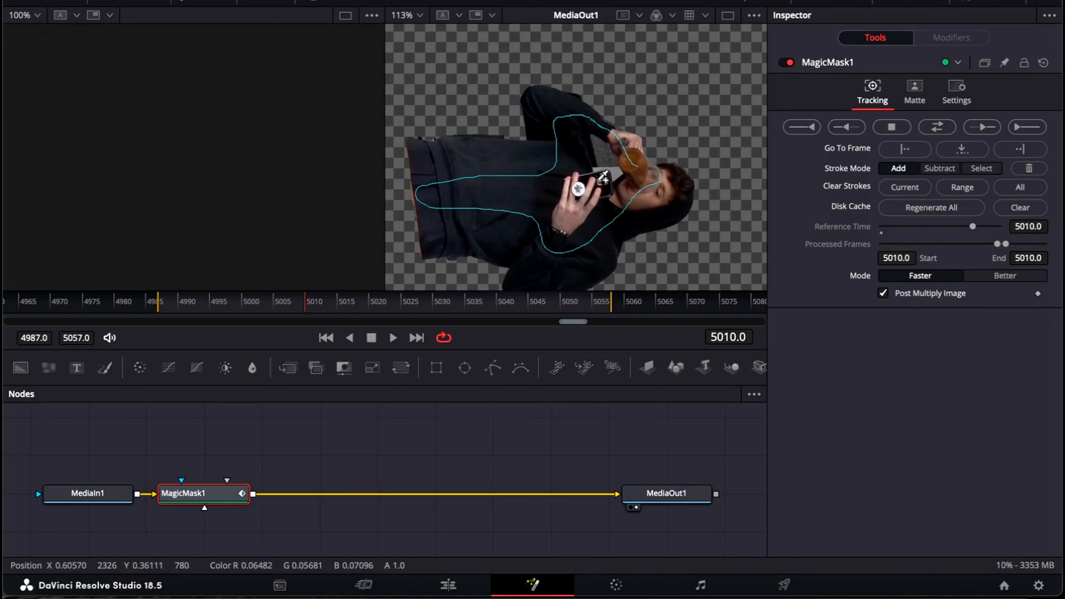
mouse_move(600, 181)
left_mouse_down()
mouse_move(550, 196)
mouse_move(505, 191)
left_mouse_up()
mouse_move(434, 157)
left_mouse_down()
mouse_move(487, 152)
mouse_move(456, 163)
left_mouse_up()
left_click_drag(566, 99, 582, 113)
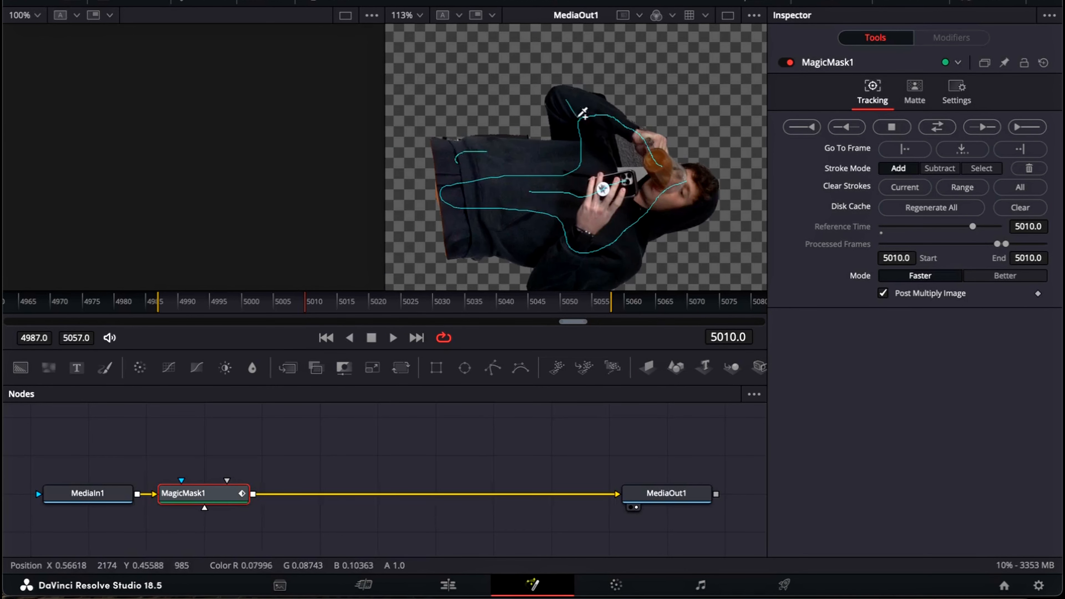
left_click_drag(698, 174, 682, 202)
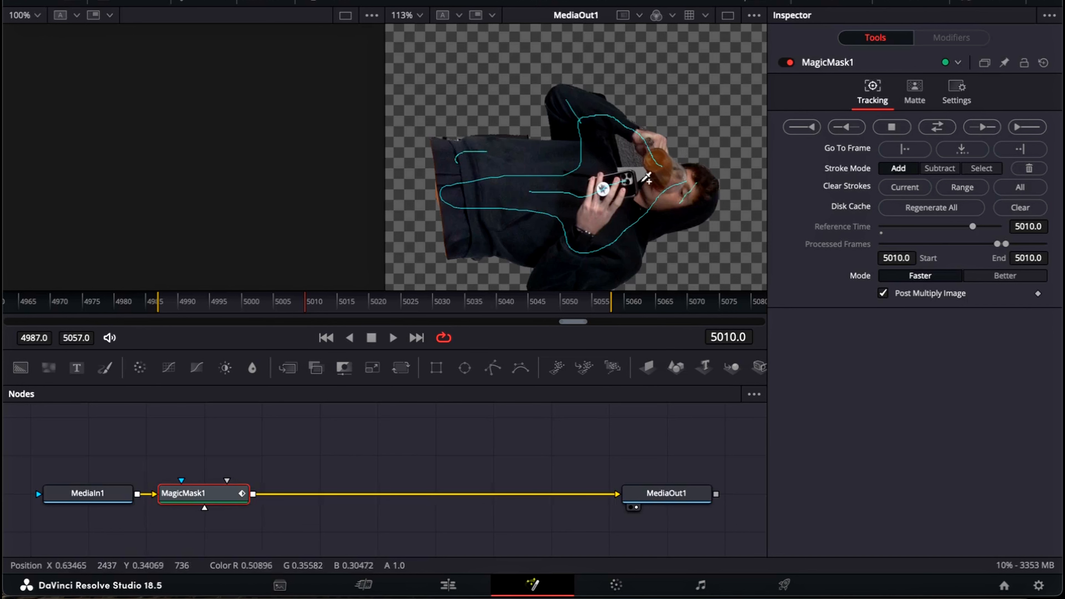
Add a Magic Mask stroke from the bottle to the chin and subtract the background gap between the man's raised arm and phone
scroll(647, 178, "up", 2)
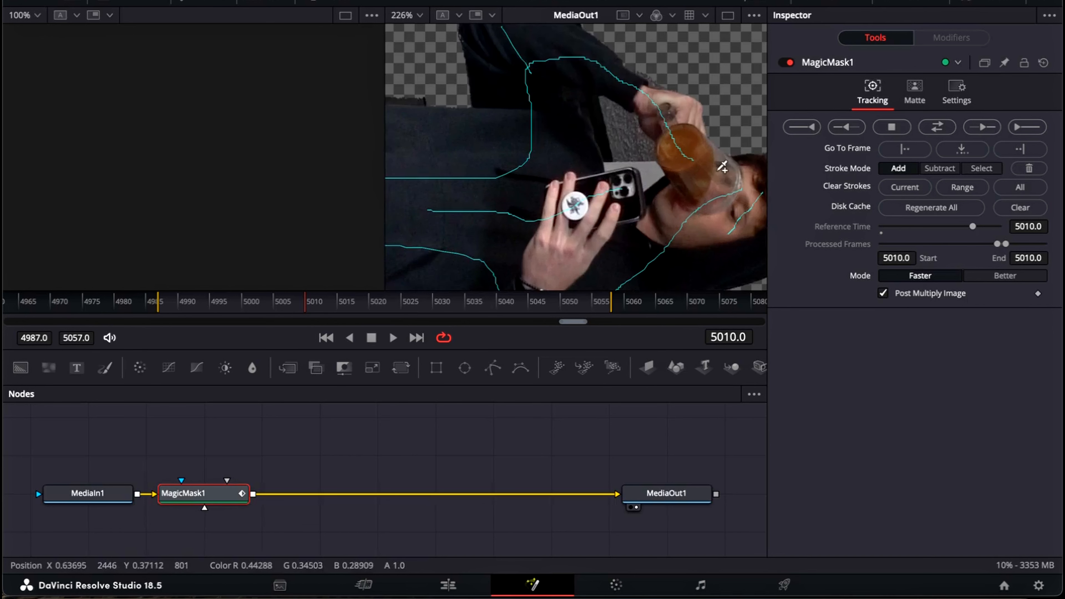
left_click_drag(722, 166, 645, 247)
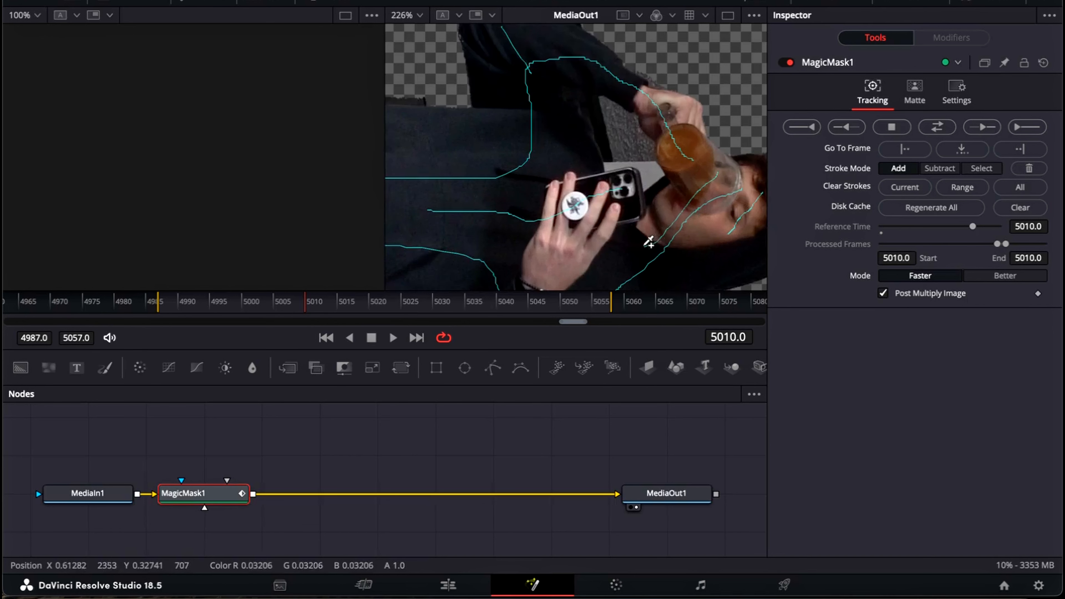
left_click(939, 168)
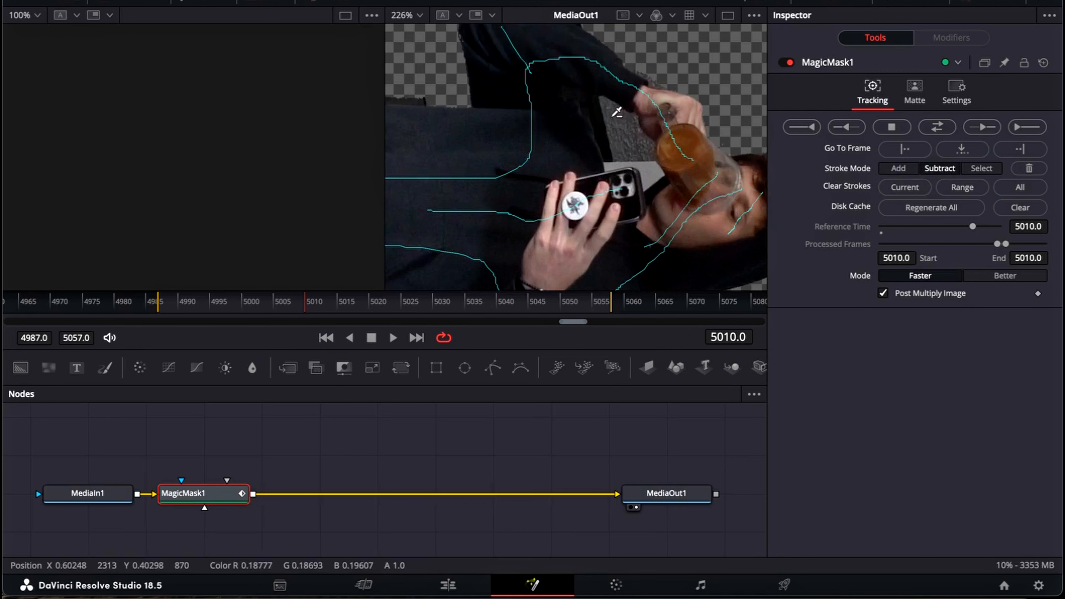
left_click_drag(629, 146, 645, 166)
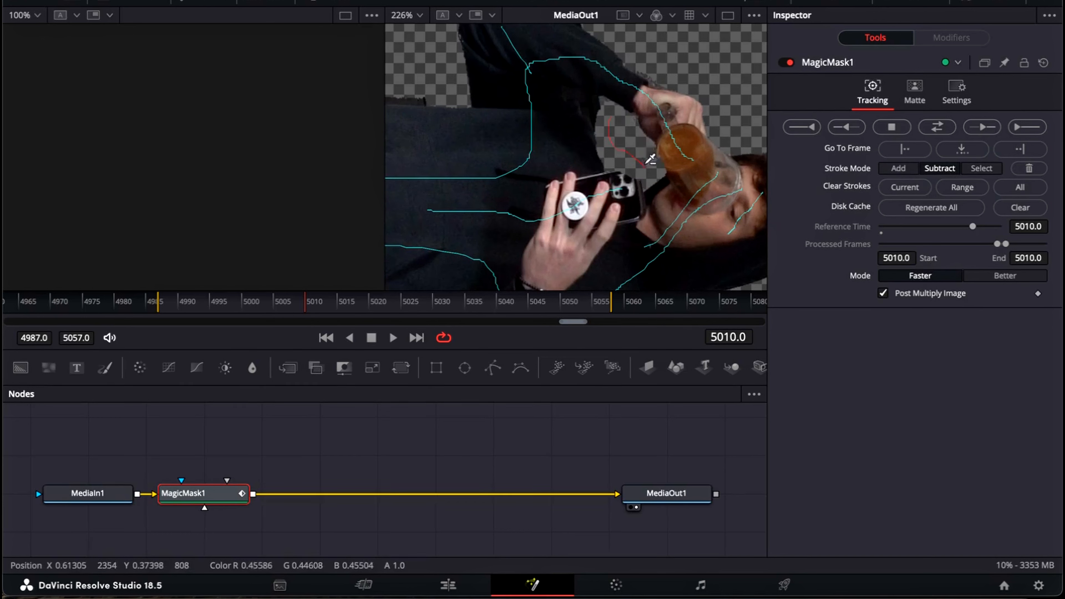
scroll(623, 140, "down", 4)
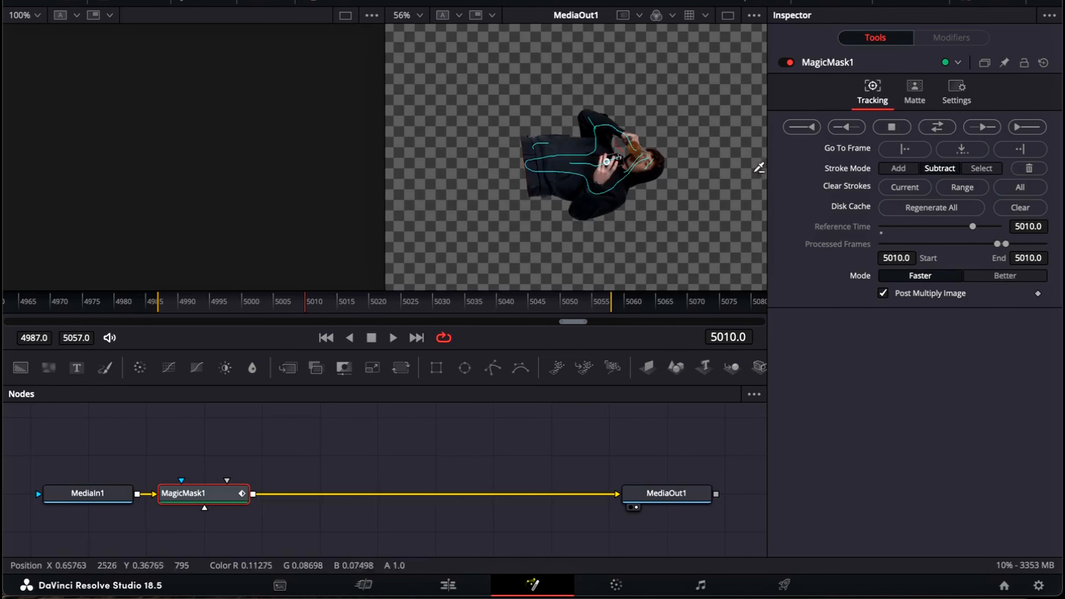
scroll(685, 164, "up", 2)
scroll(685, 165, "down", 1)
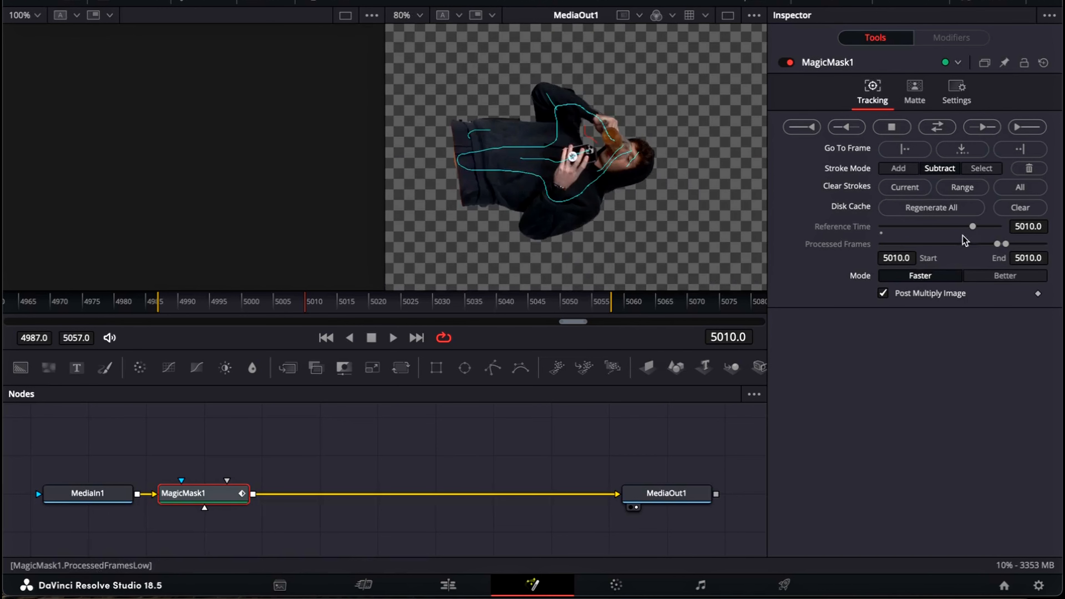
Set the Magic Mask mode to Better and track the mask both forward and backward
left_click(990, 277)
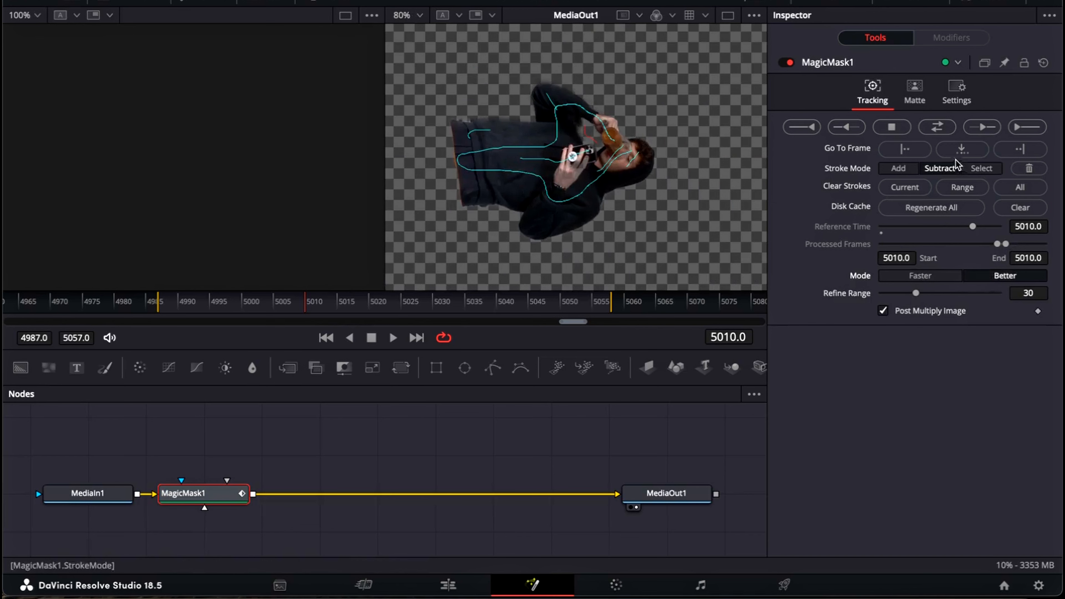
left_click(937, 126)
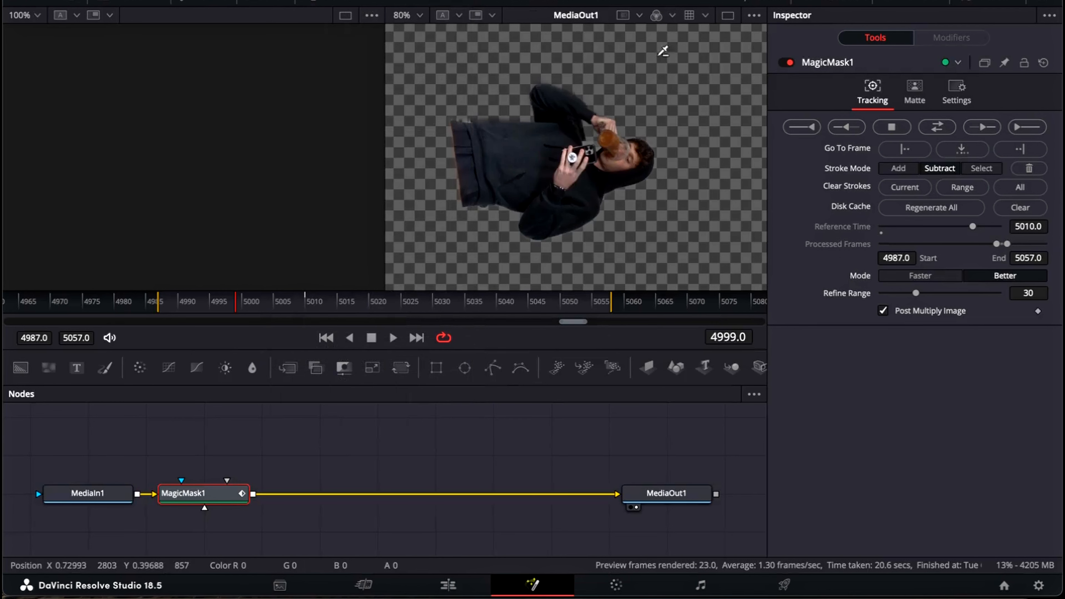
Return to the Edit page and check how the title appears behind the masked man between 01:00:00:14 and 01:00:01:17
left_click(447, 584)
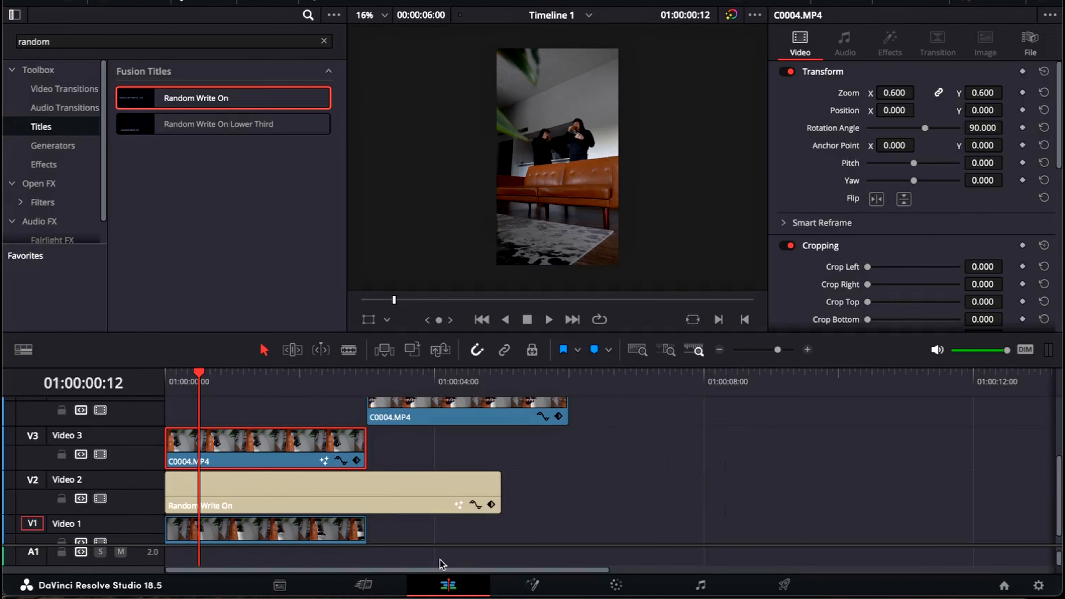
left_click_drag(216, 380, 246, 379)
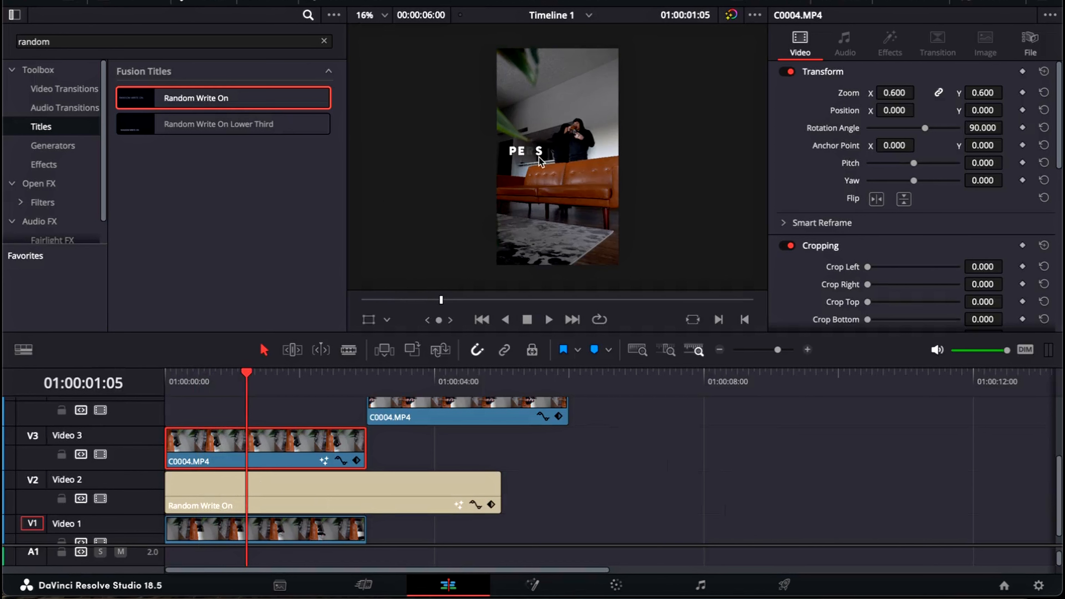
left_click_drag(273, 378, 281, 378)
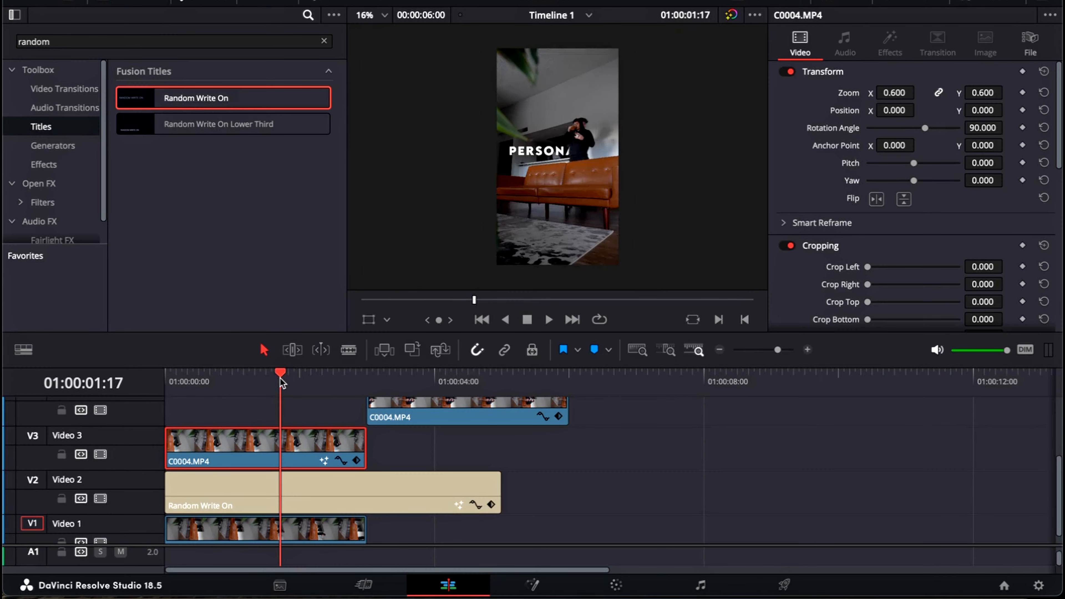
scroll(599, 148, "up", 5)
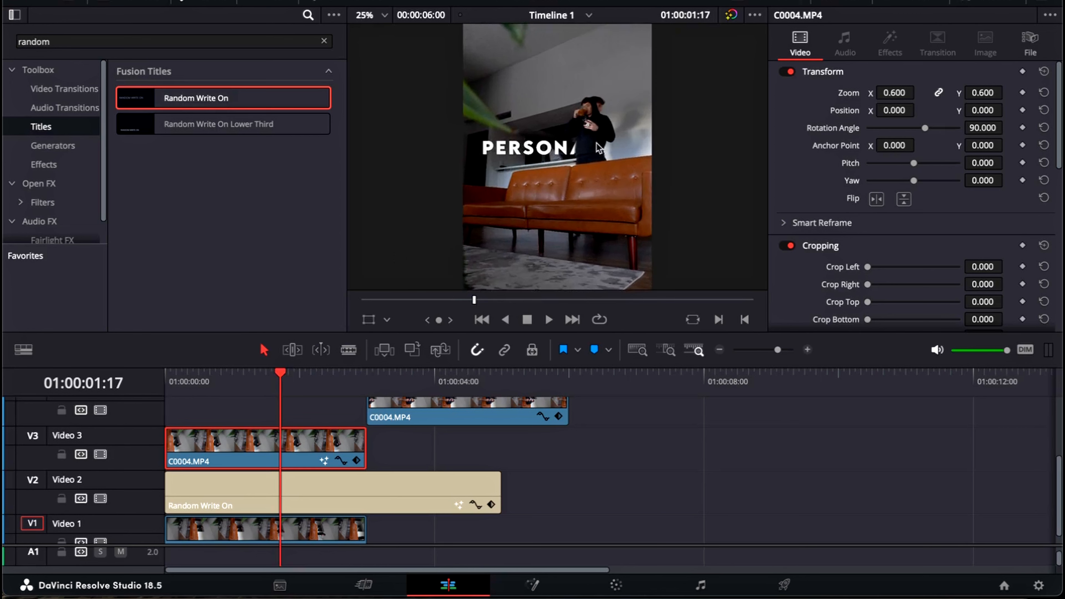
scroll(578, 148, "up", 1)
left_click_drag(280, 377, 205, 385)
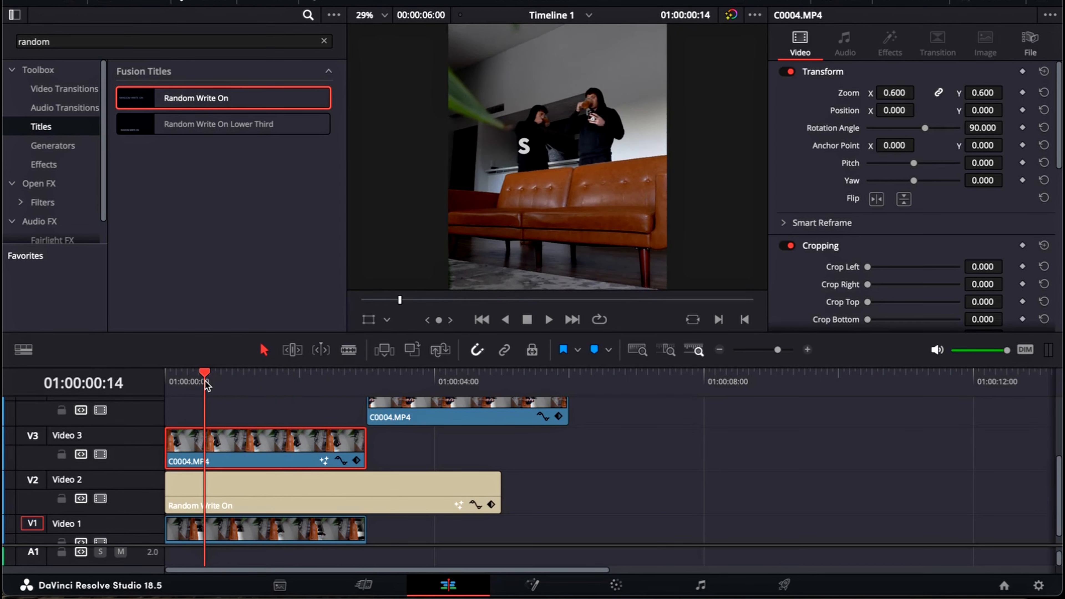
Change the PERSONAL title's text color to the light yellow Spindrift
left_click(235, 495)
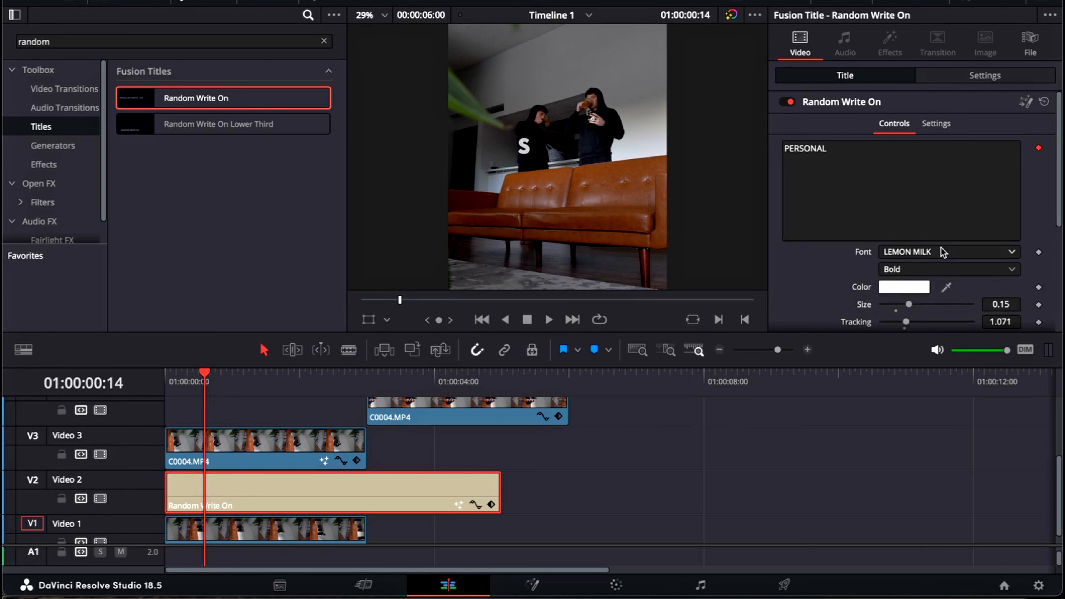
left_click(924, 290)
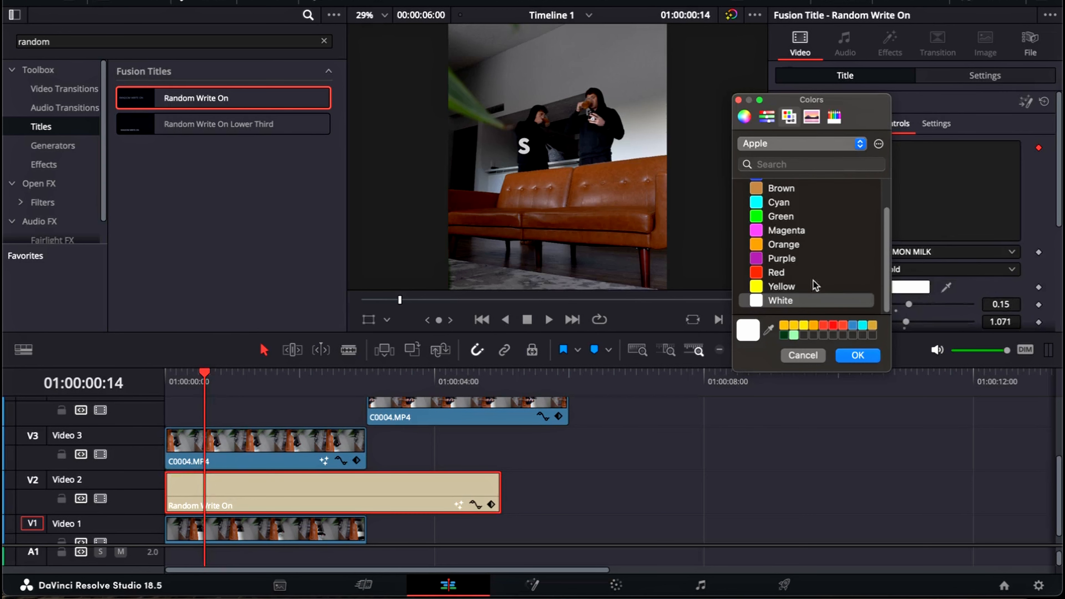
left_click(805, 326)
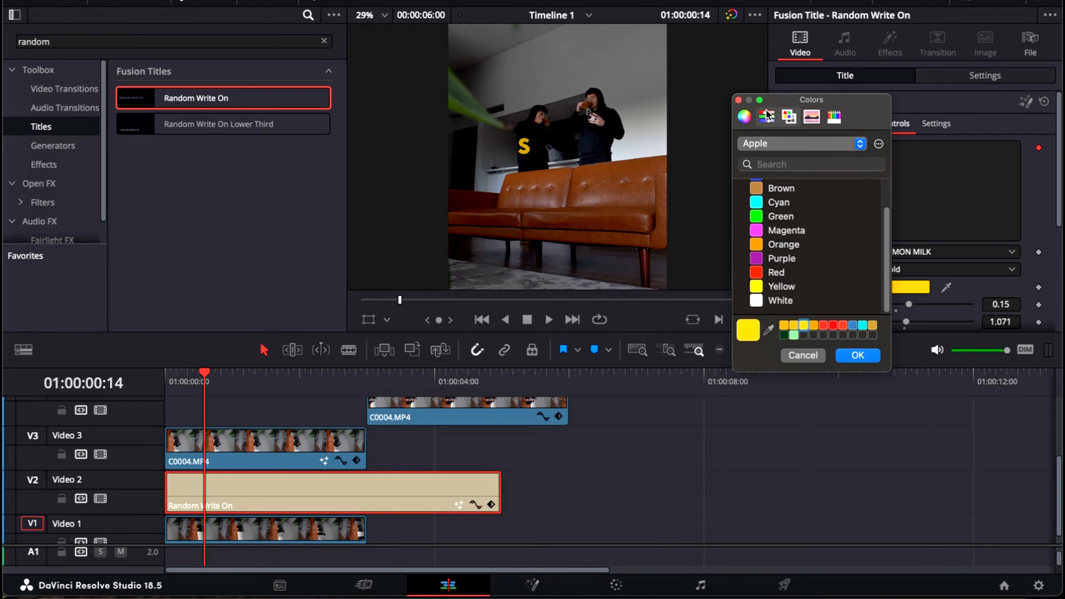
left_click(744, 117)
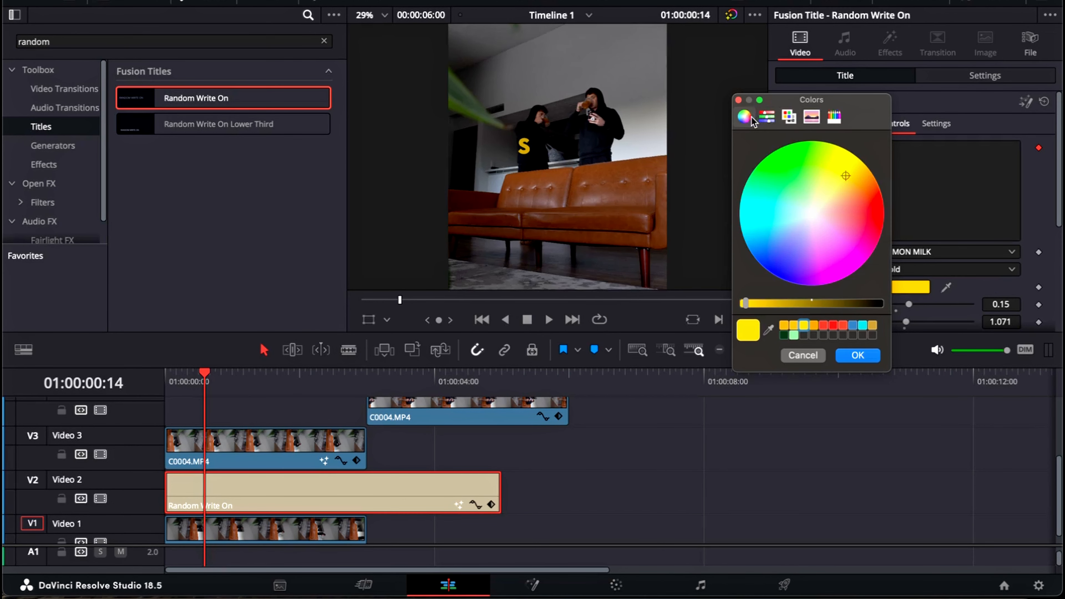
left_click(788, 118)
left_click(834, 116)
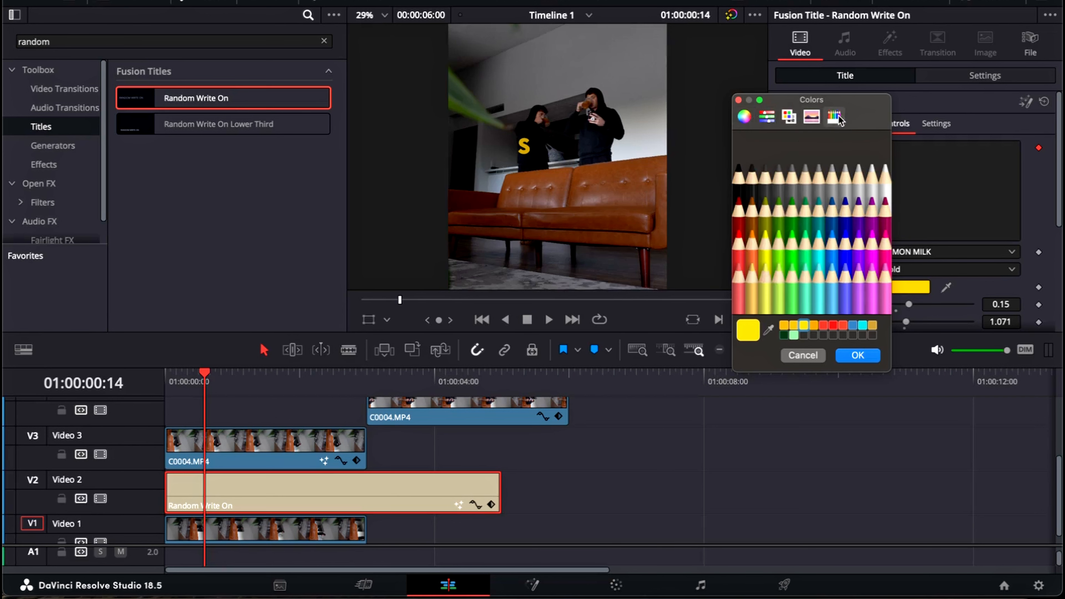
left_click(767, 285)
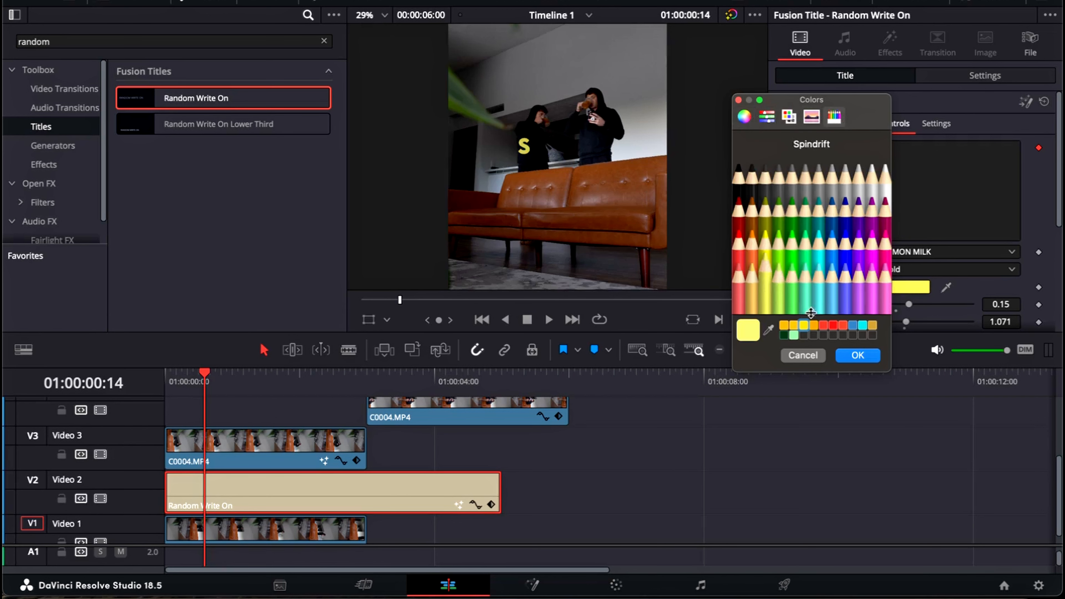
left_click(857, 356)
Open the Random Write On title in Fusion and insert a Soft Glow node between RandomWriteOn and MediaOut1
right_click(243, 482)
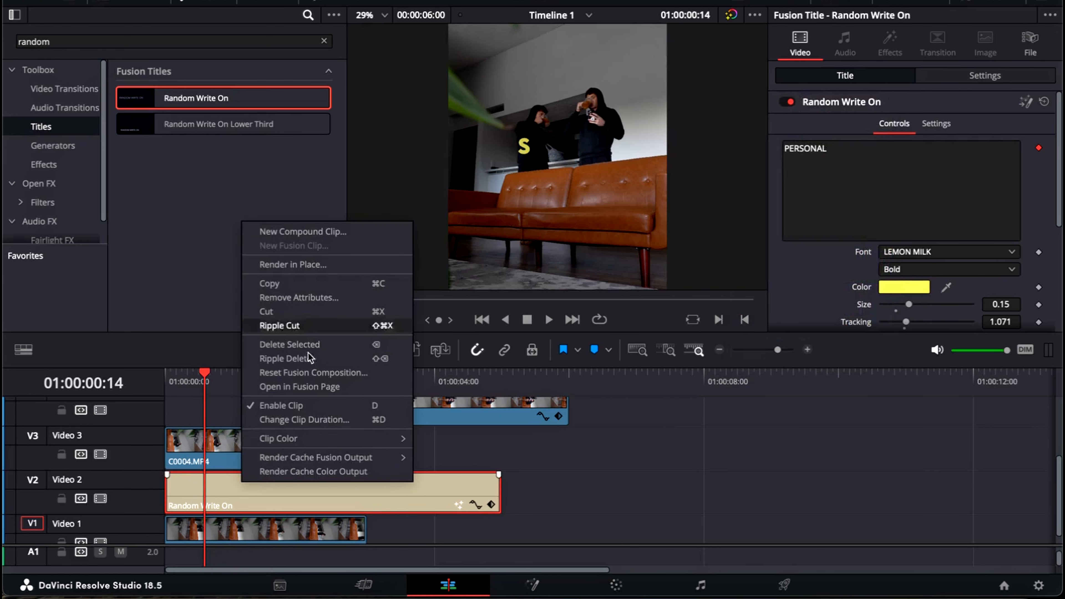
left_click(305, 385)
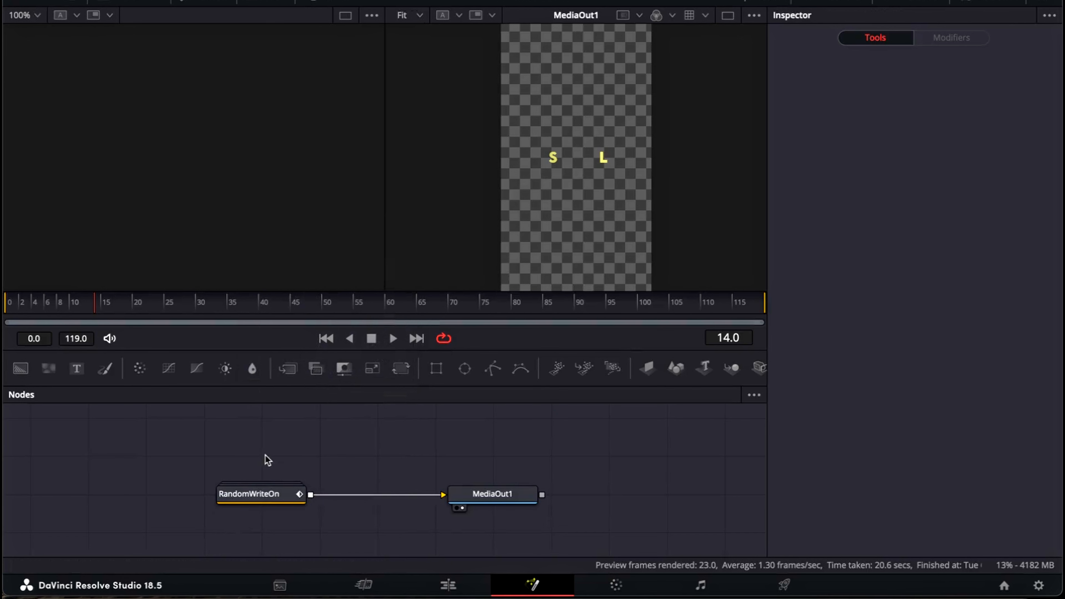
key("shift+space")
type("fo")
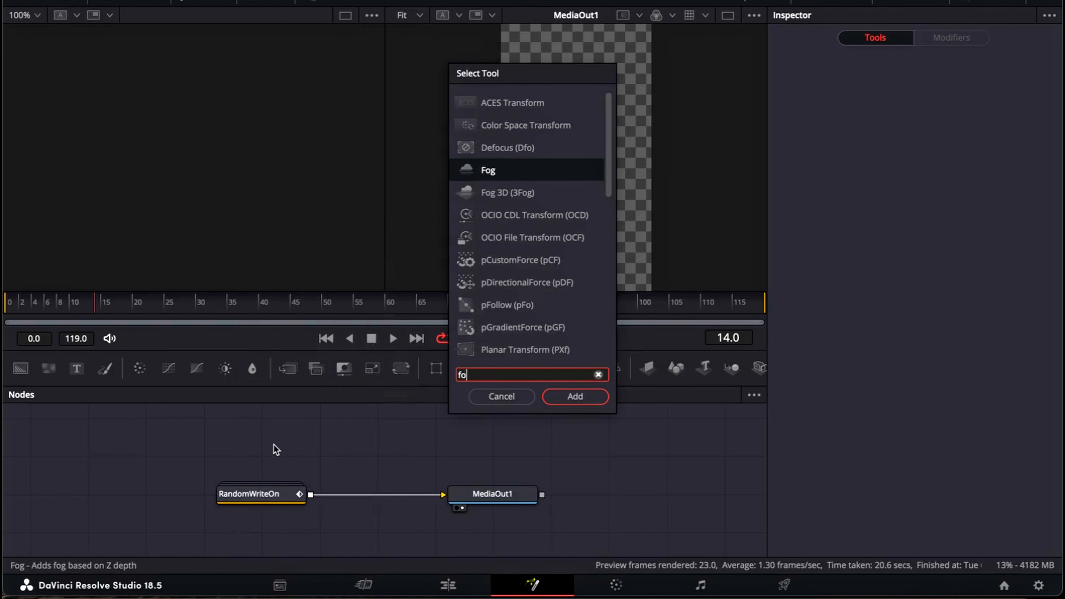
key("BackSpace")
key("BackSpace")
type("sfo")
key("BackSpace")
key("BackSpace")
type("oft")
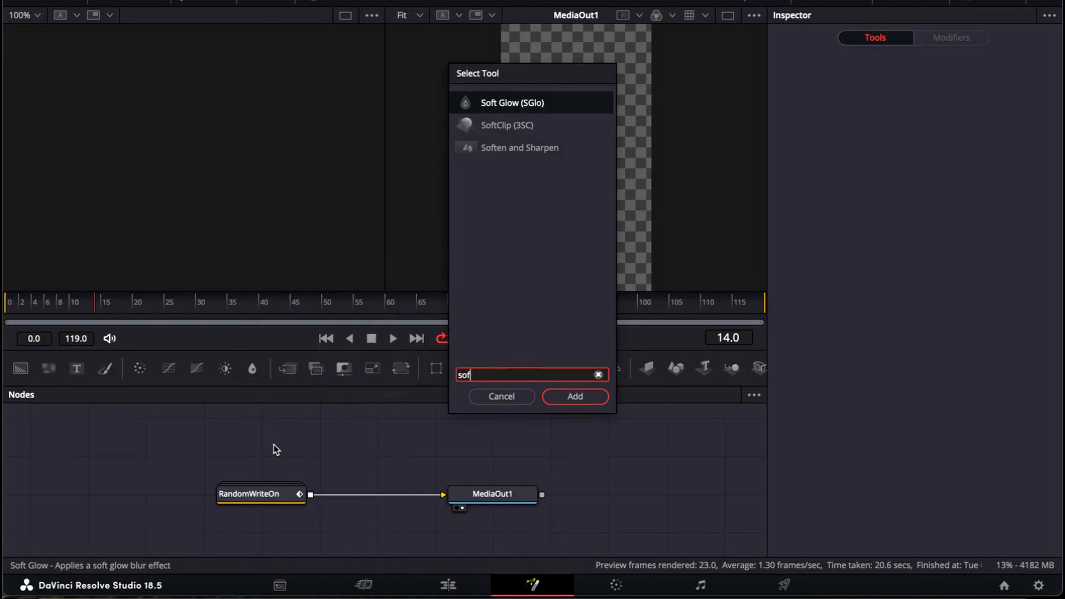
key("Return")
left_click_drag(274, 443, 377, 492)
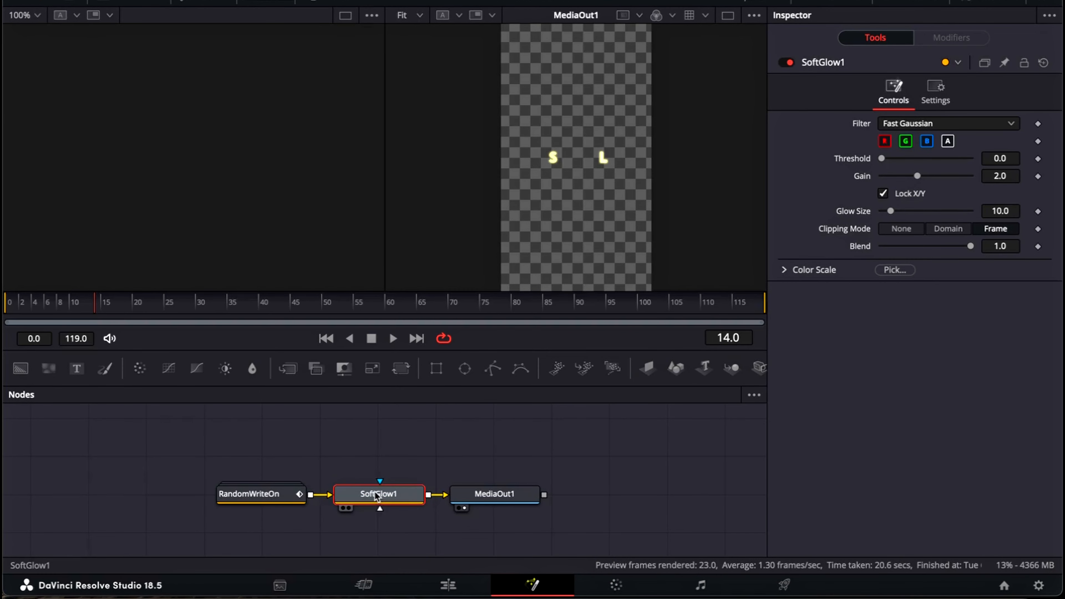
Preview the full title at frame 58 and set the Soft Glow gain to 1.0
left_click(375, 293)
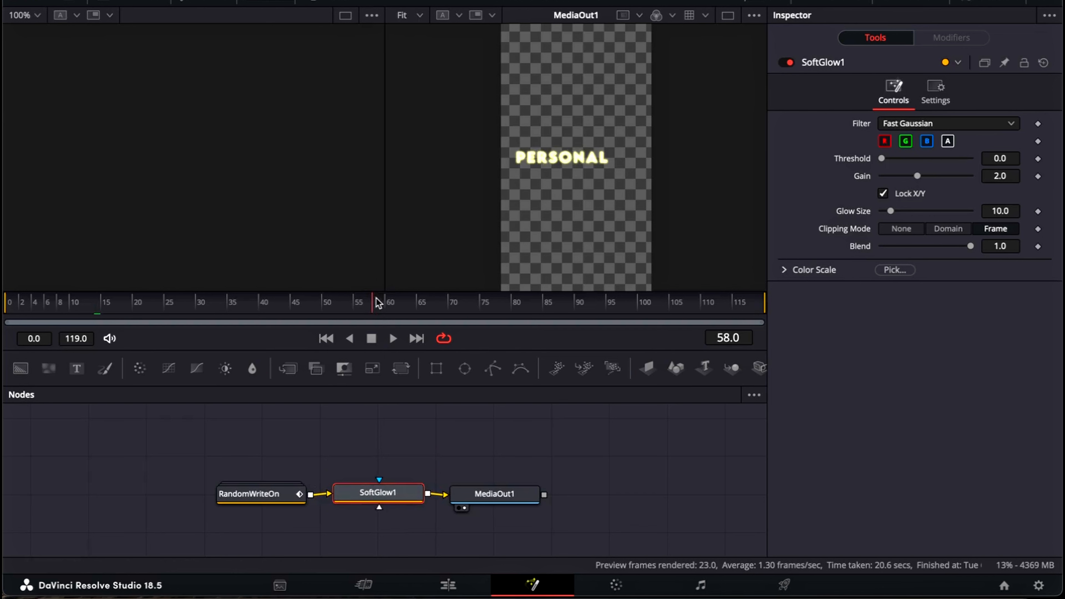
double_click(1003, 175)
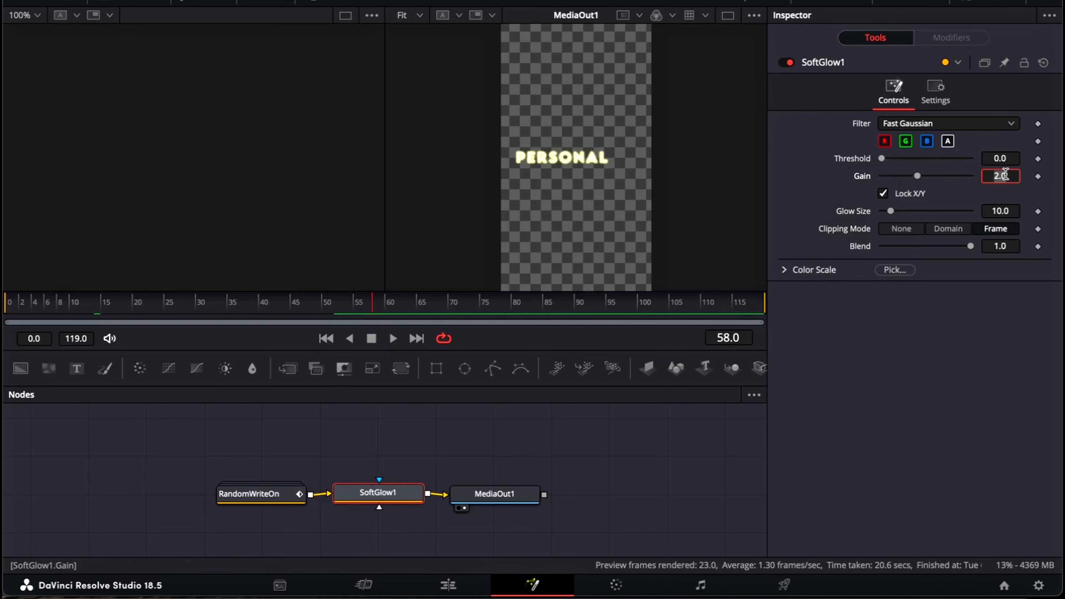
type("1")
key("Tab")
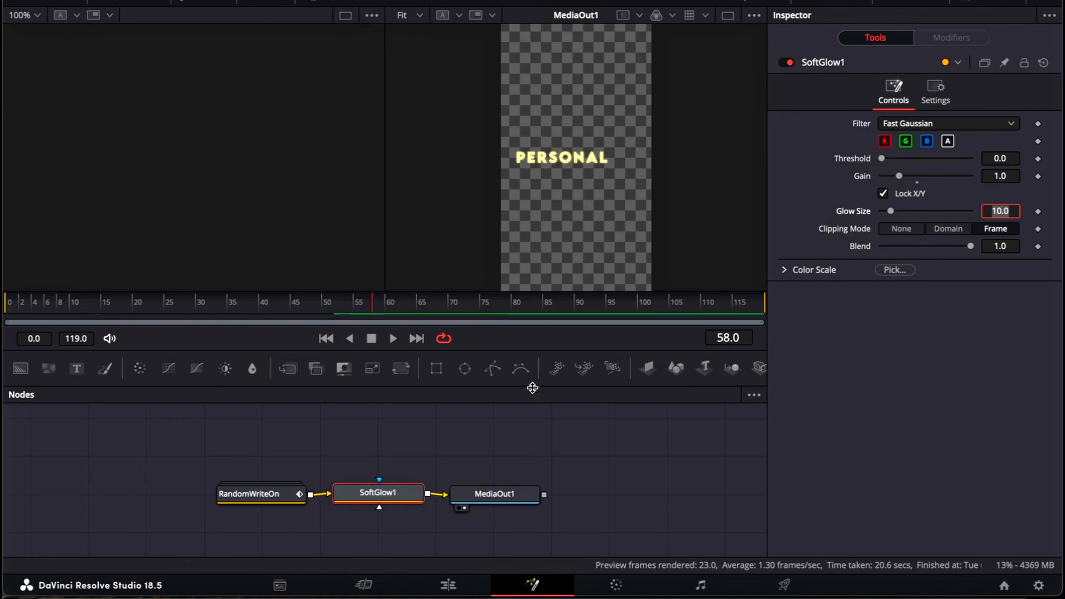
Back on the Edit page at 01:00:01:07, set the title's rotation angle to 8
left_click(448, 584)
left_click(252, 376)
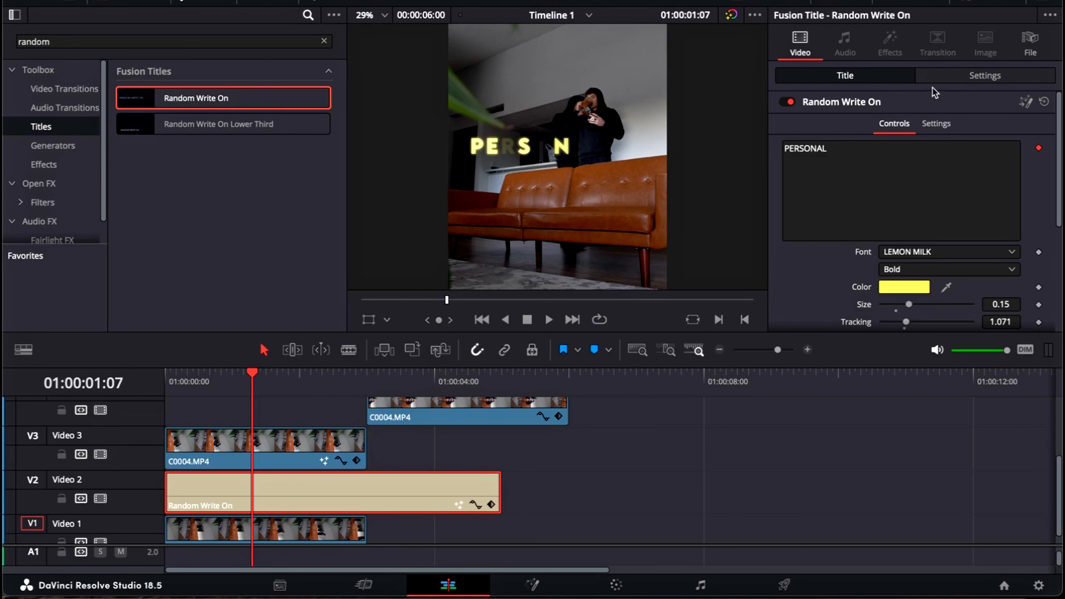
left_click(943, 80)
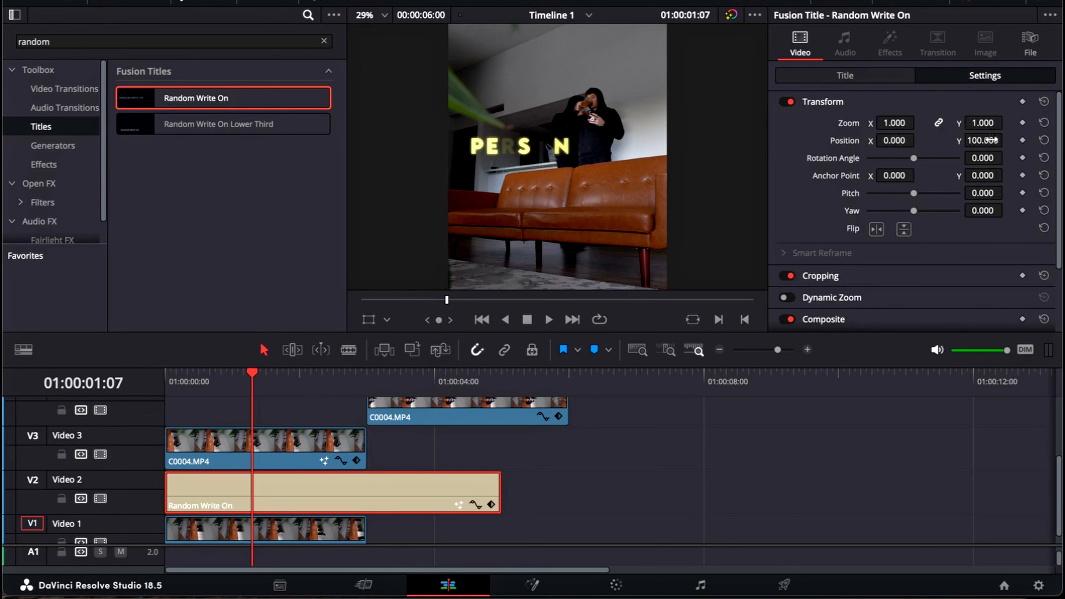
left_click(982, 158)
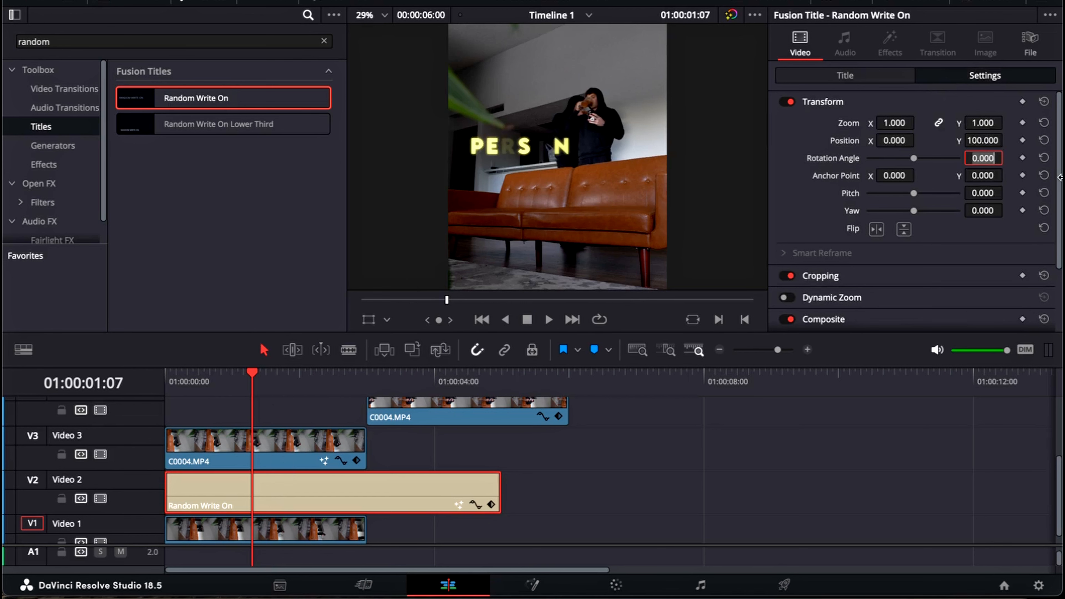
type("8")
key("Return")
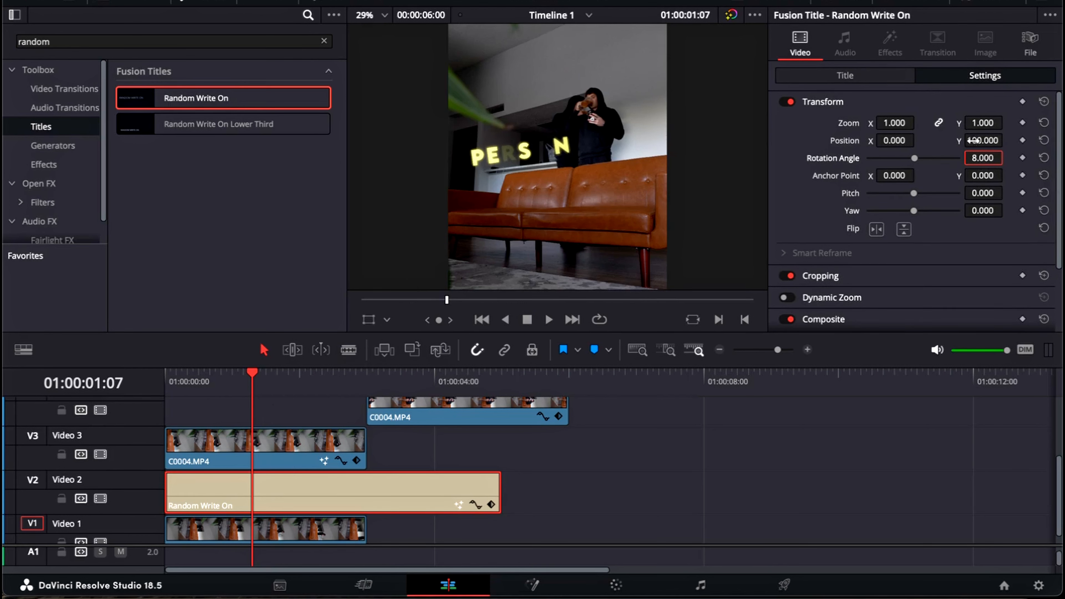
Set the title's pitch to 0.350 and its yaw to -0.550
left_click(982, 193)
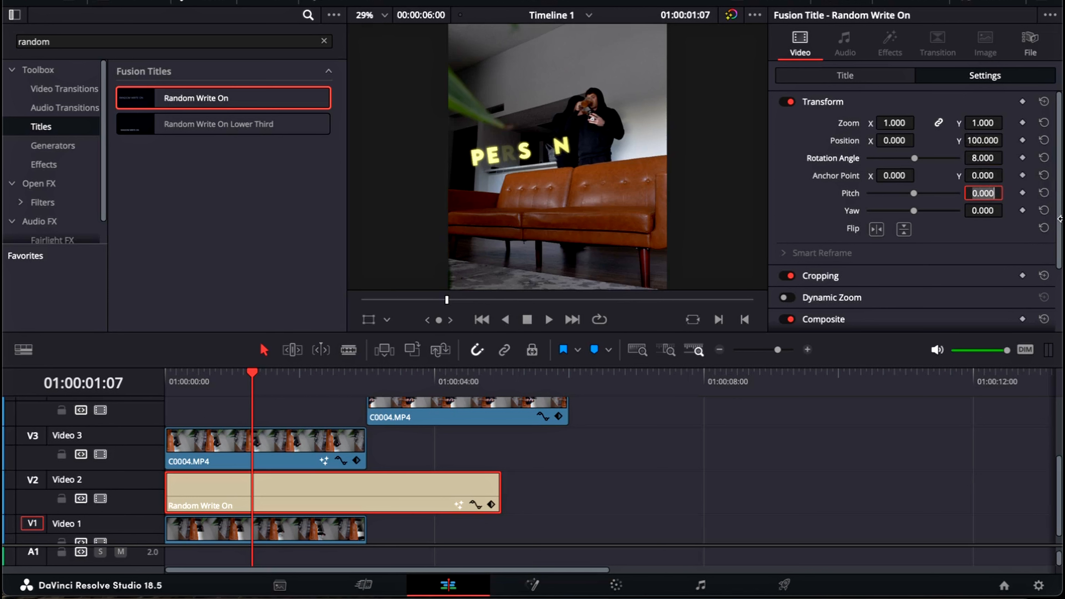
key("BackSpace")
key("Return")
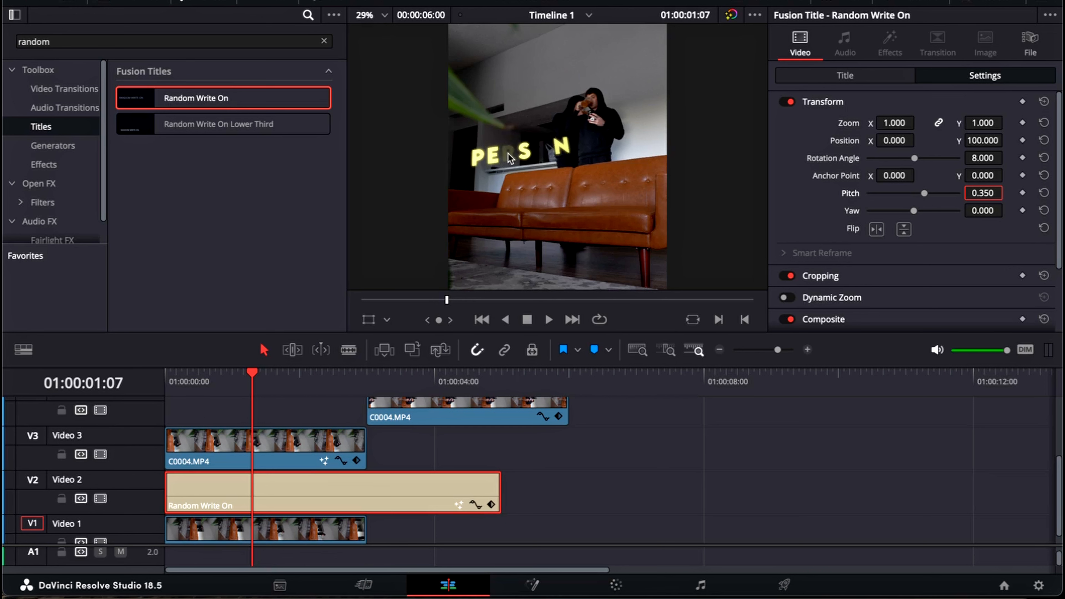
left_click(983, 210)
key("BackSpace")
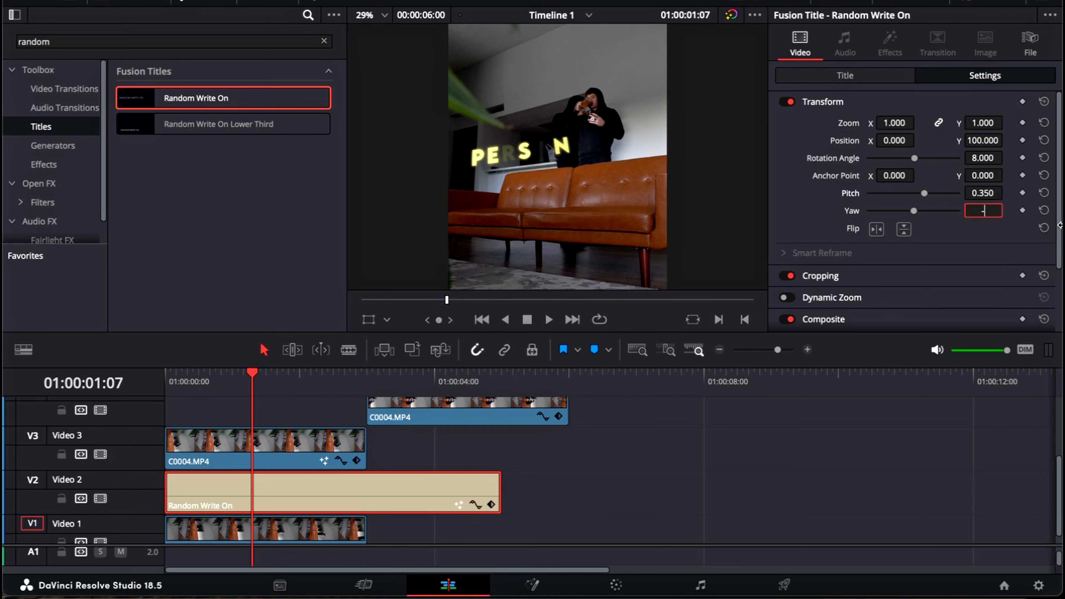
type("-0.55")
key("Return")
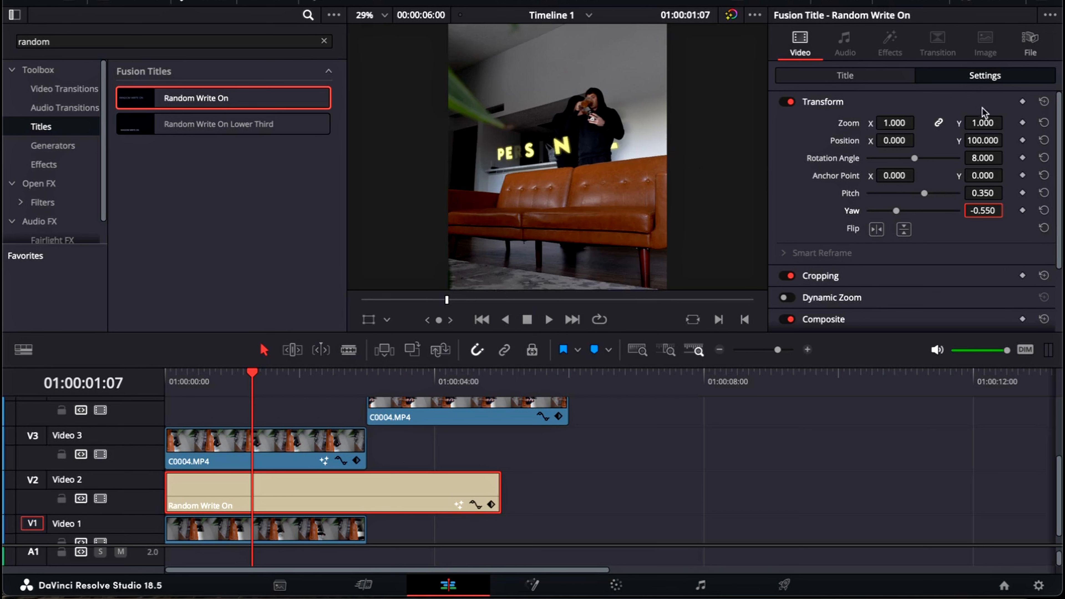
Set the Random Write On title's zoom to 1.5 and its X position to 65
left_click(896, 123)
type("1.5")
key("Return")
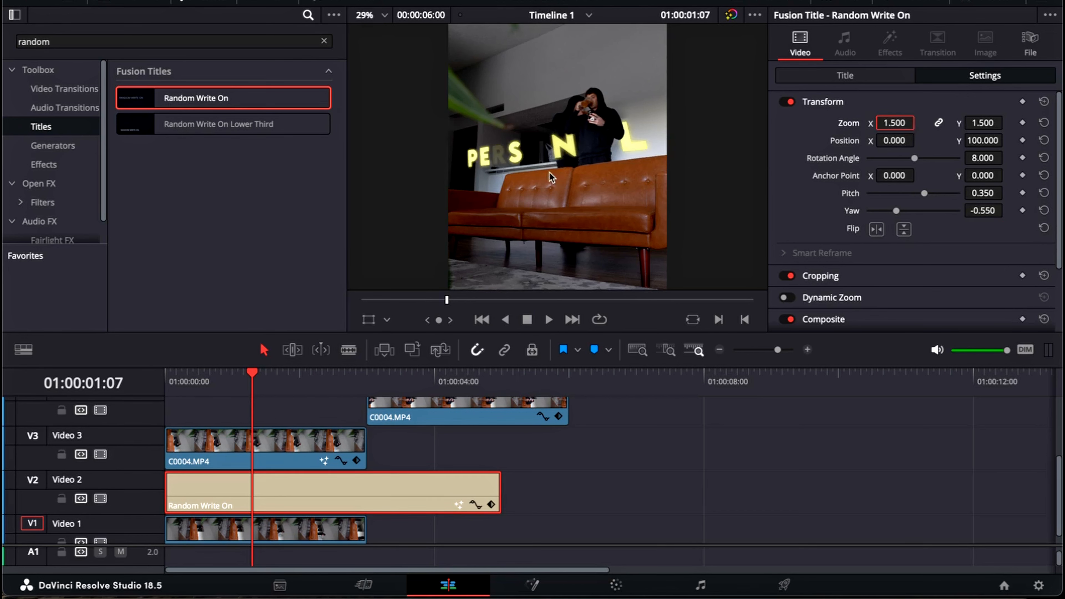
left_click_drag(885, 139, 887, 142)
left_click(887, 141)
type("65")
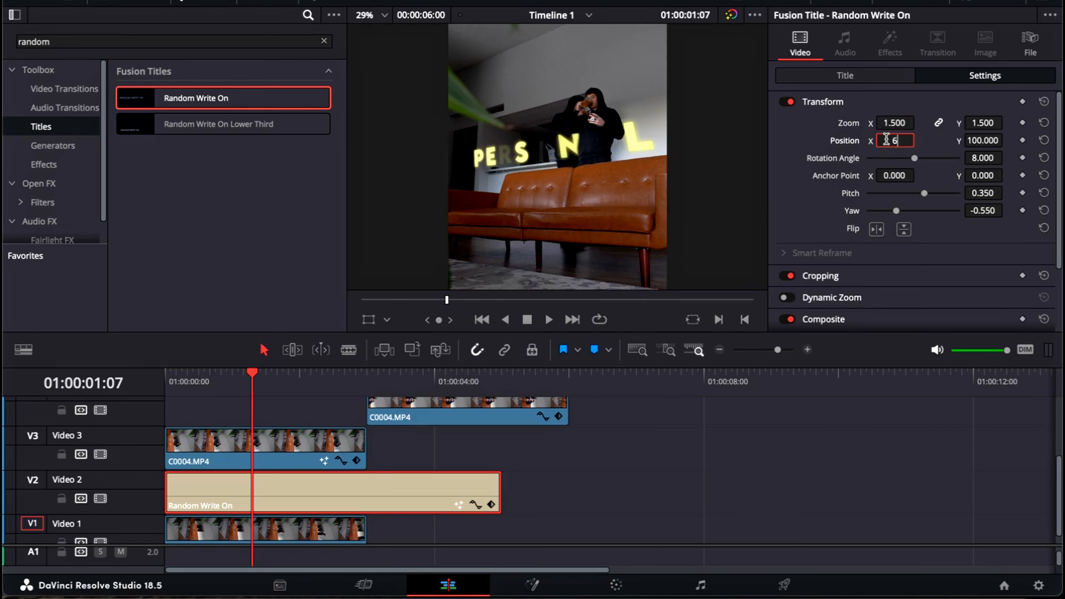
key("Return")
Play the timeline from the start to about 01:00:01:14 to check the title's write-on behind the clones
left_click_drag(232, 372, 166, 371)
key("space")
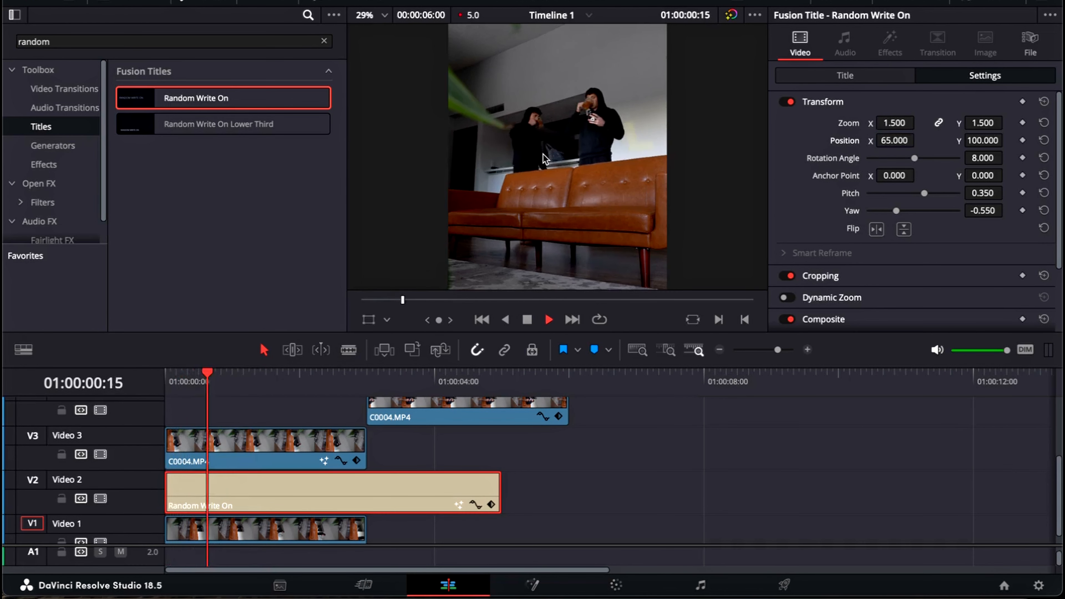
key("space")
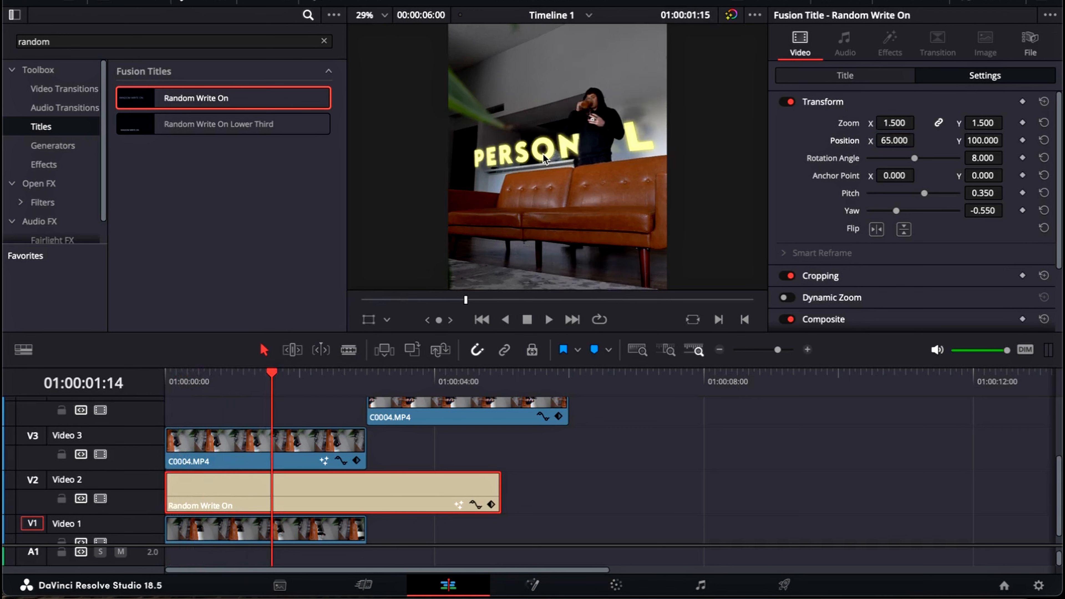
Try stacking a duplicate of the title on Video 3, with the masked clip moved up to Video 4
left_click(331, 441)
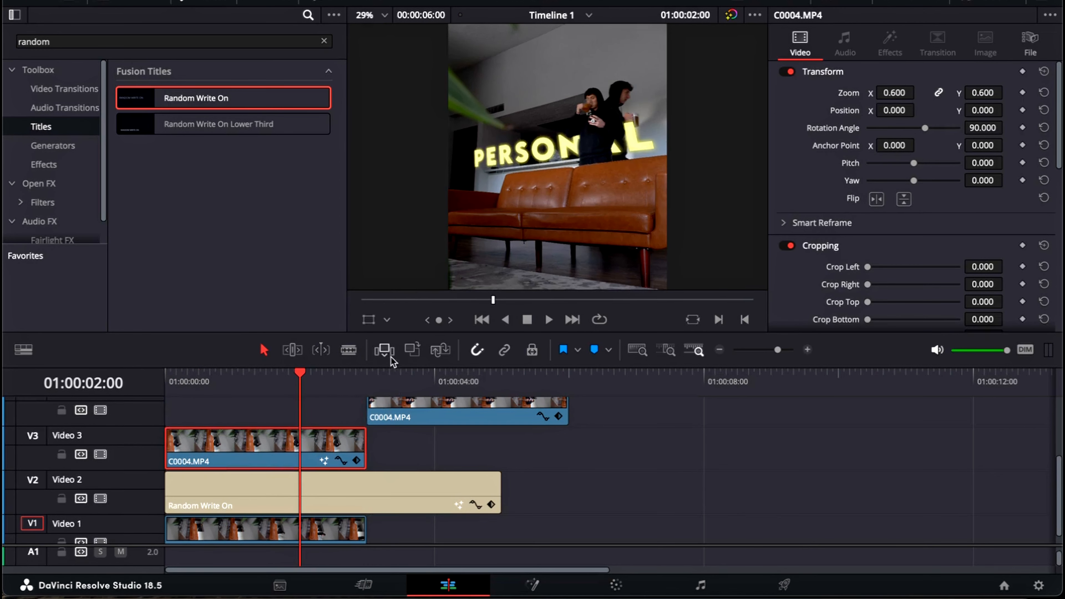
left_click(261, 499)
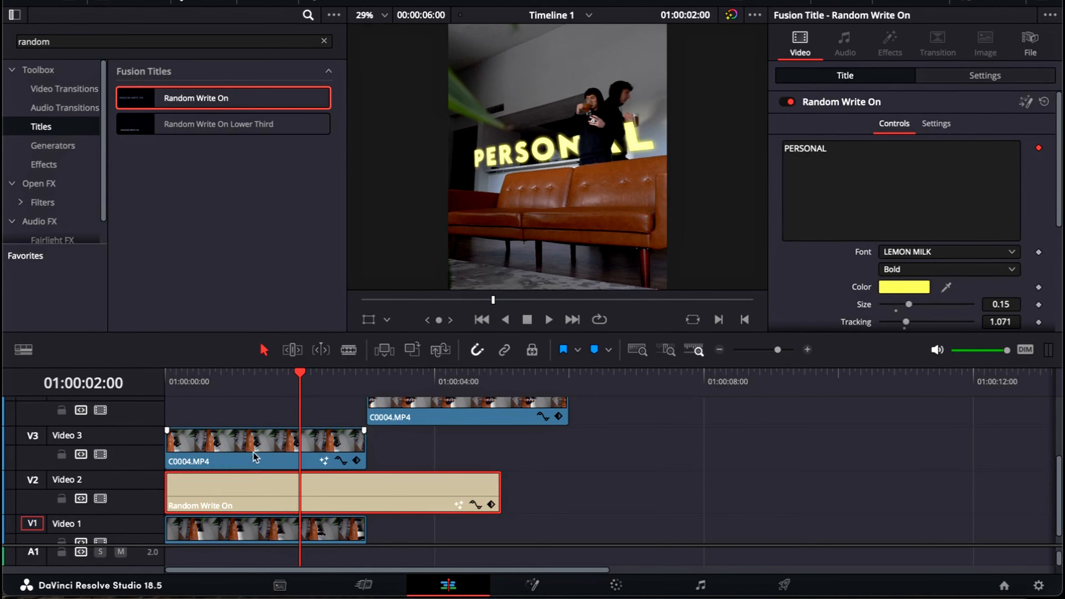
left_click_drag(254, 457, 254, 413)
left_click(254, 487)
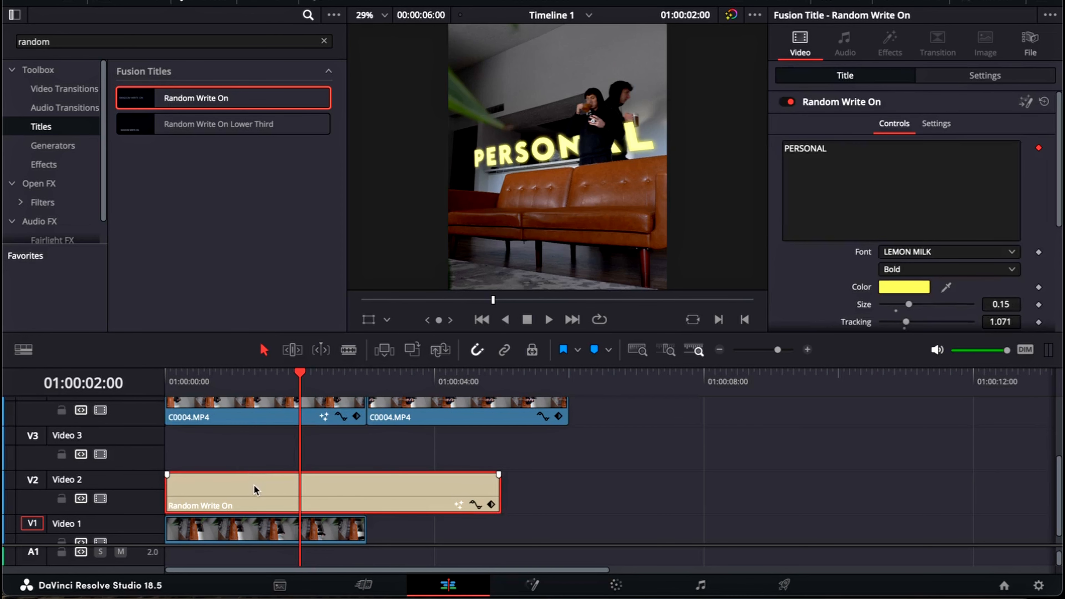
left_click_drag(255, 490, 252, 455)
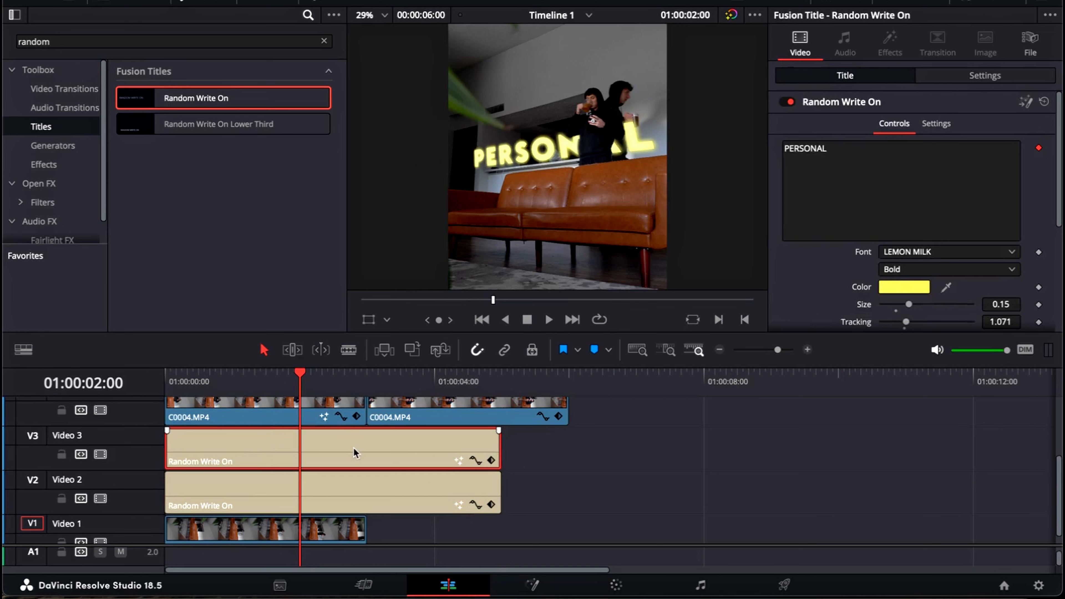
key("Delete")
left_click_drag(274, 415, 274, 460)
Move the second-section C0004.MP4 clip on Video 4 to the start of the timeline, directly above the Video 3 clip
left_click(251, 388)
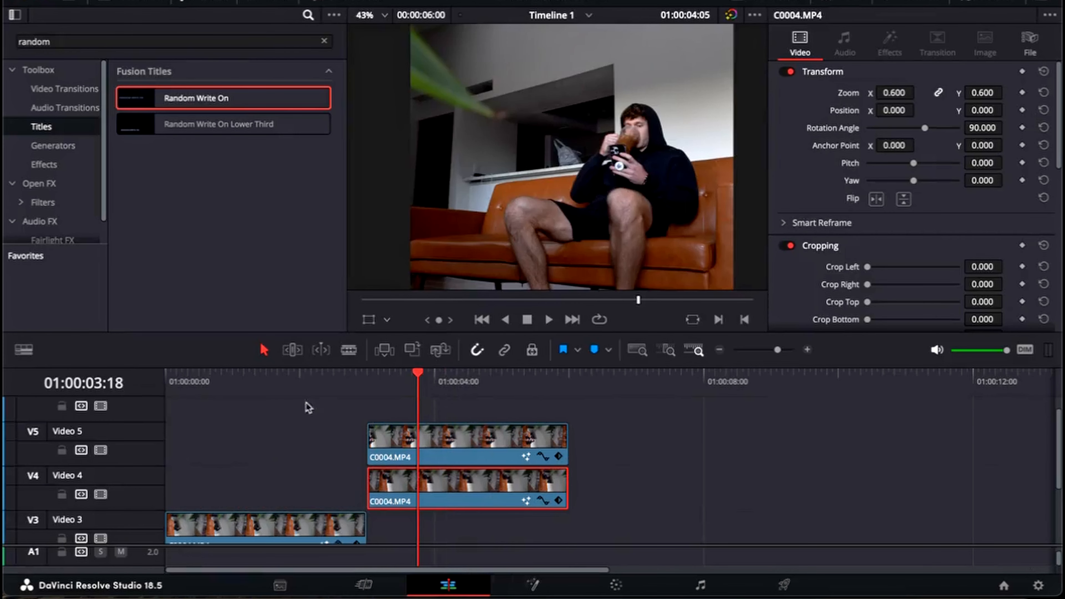
left_click(263, 392)
left_click(436, 381)
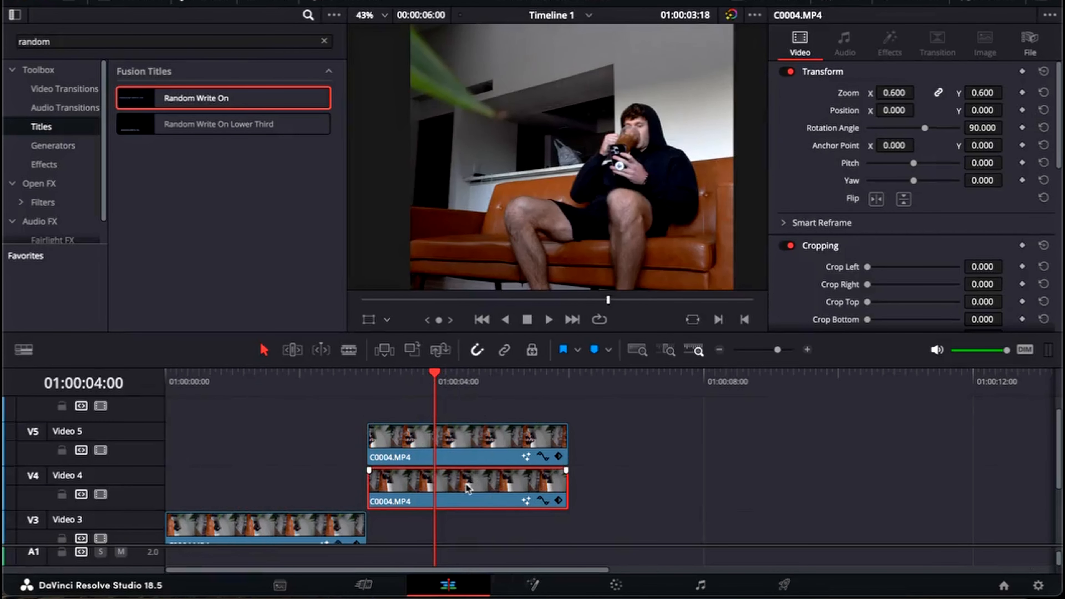
left_click_drag(466, 484, 264, 486)
left_click(234, 388)
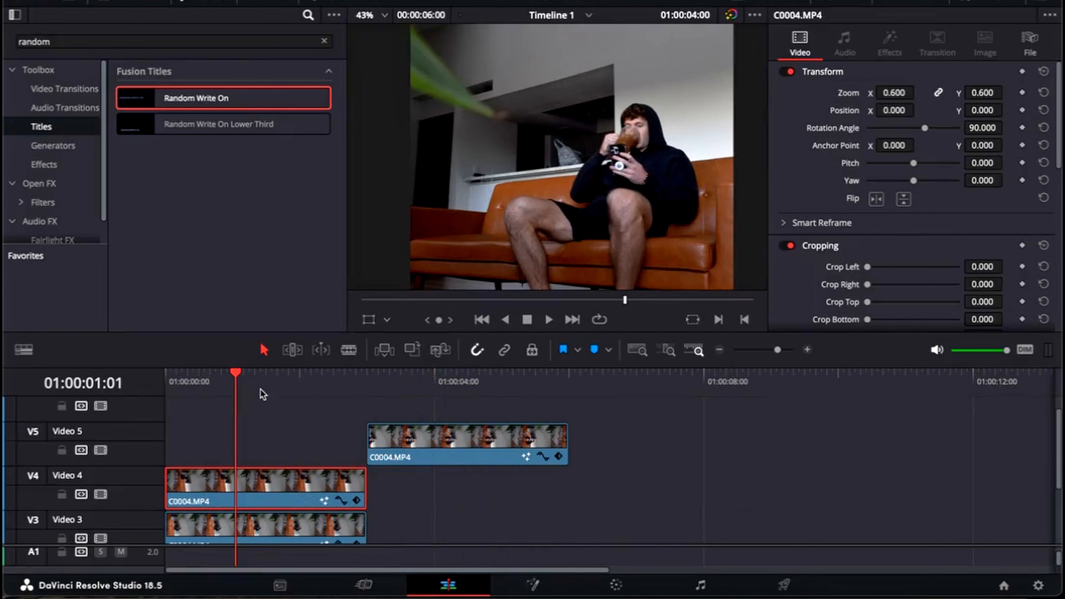
left_click(254, 382)
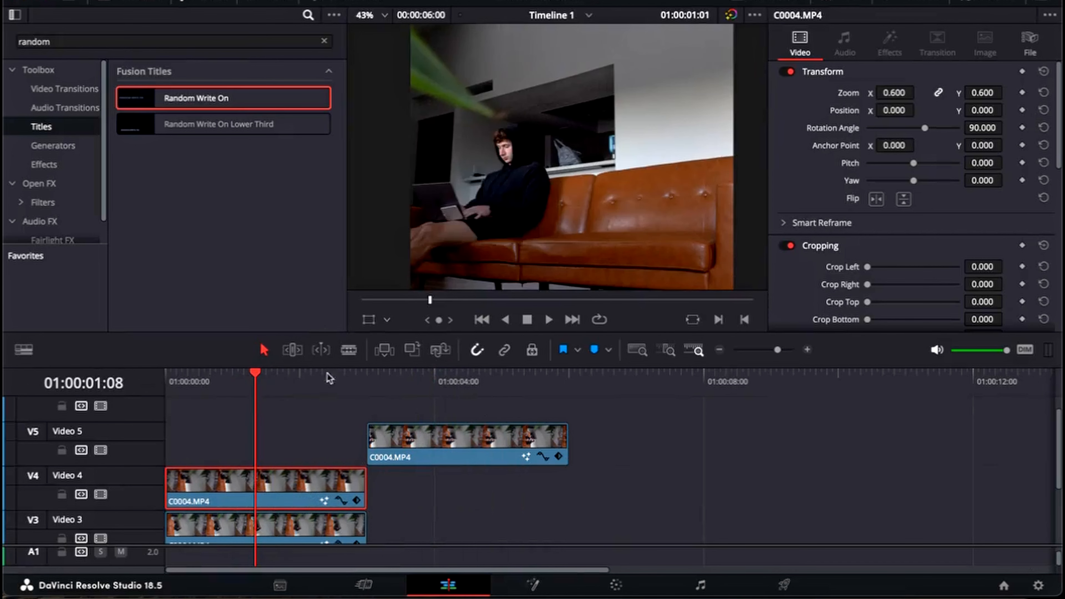
scroll(501, 239, "down", 3)
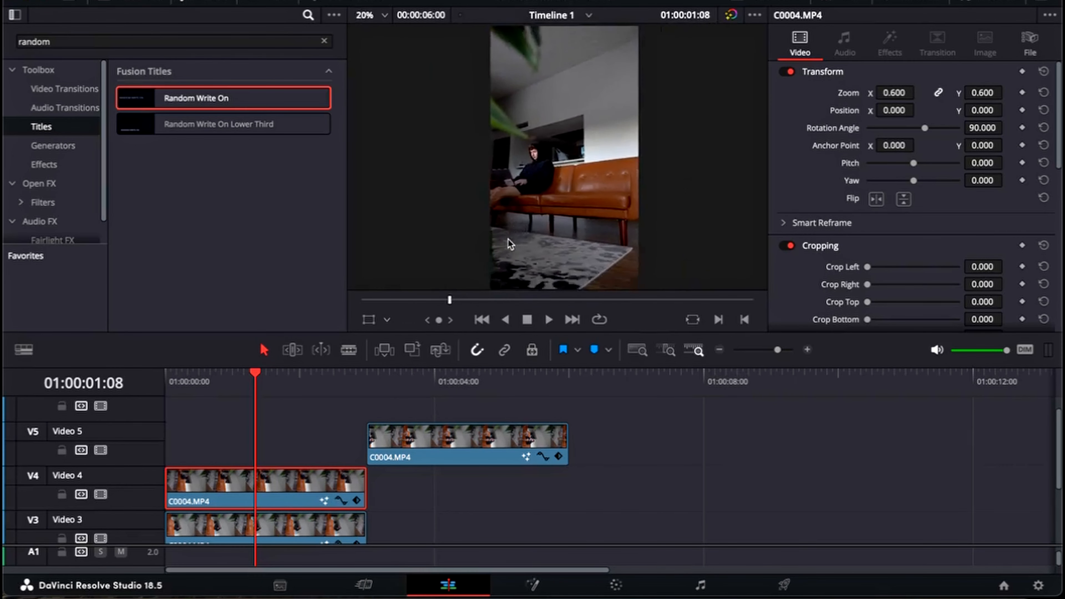
scroll(508, 235, "up", 1)
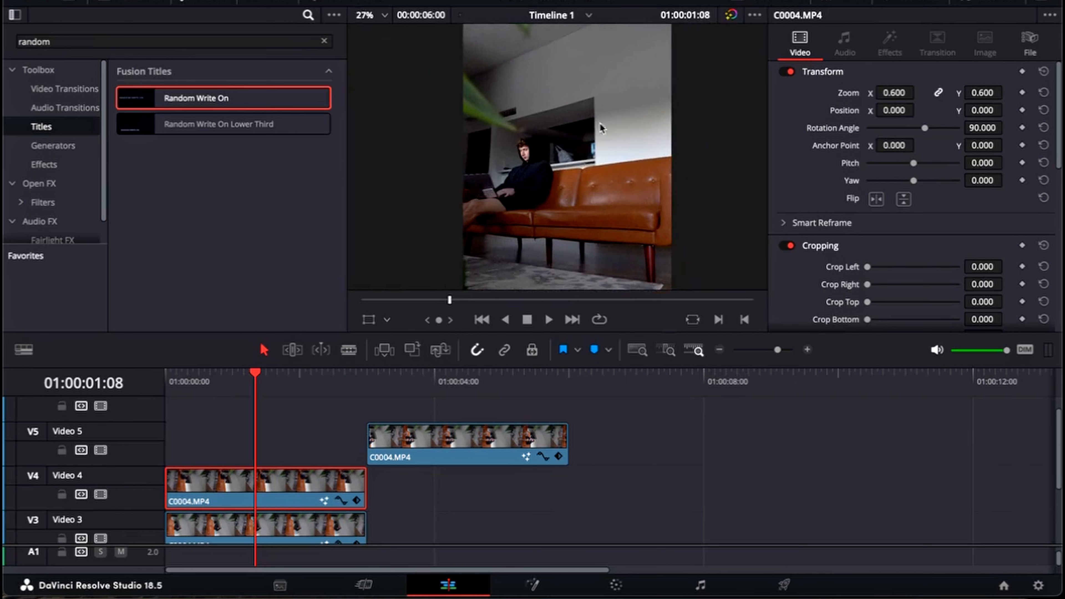
Open the Video 4 clip in Fusion from 01:00:01:12 and insert a Magic Mask node between MediaIn1 and MediaOut1
left_click(409, 373)
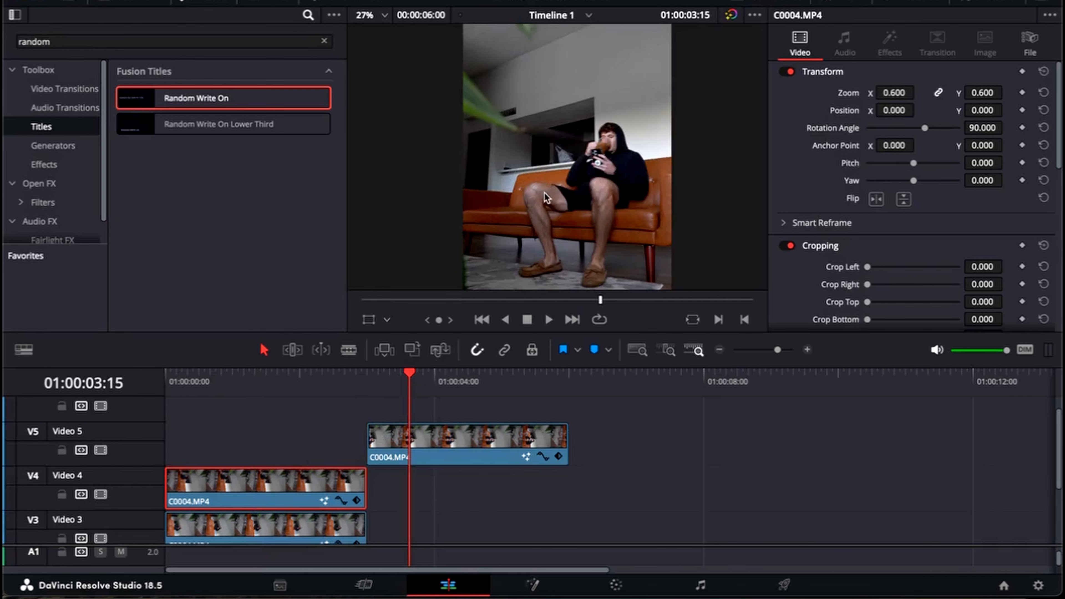
left_click(265, 384)
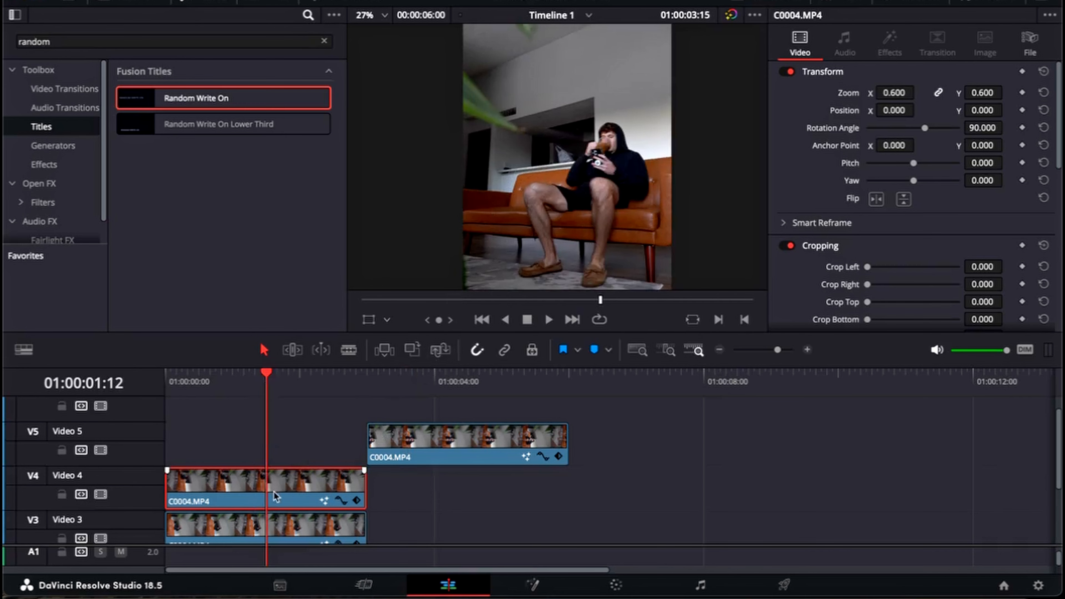
right_click(273, 491)
left_click(334, 241)
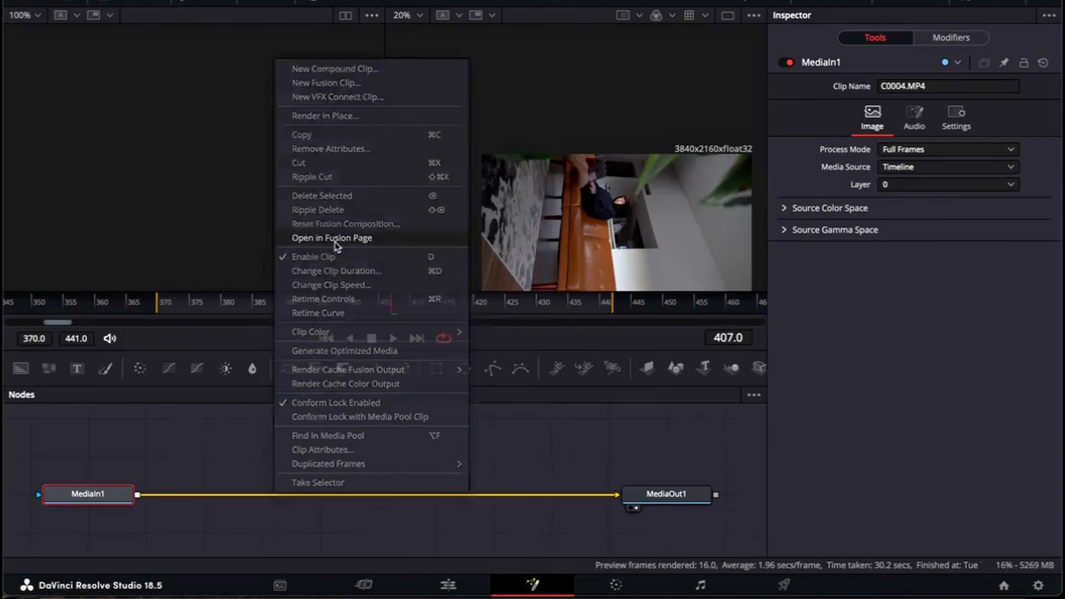
key("shift+space")
type("magi")
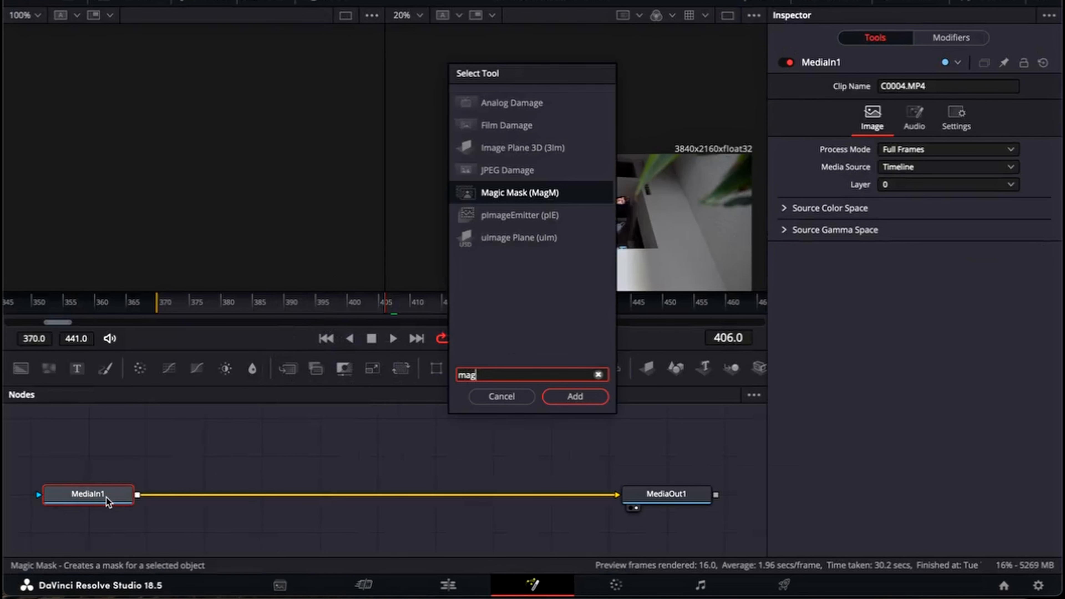
key("Return")
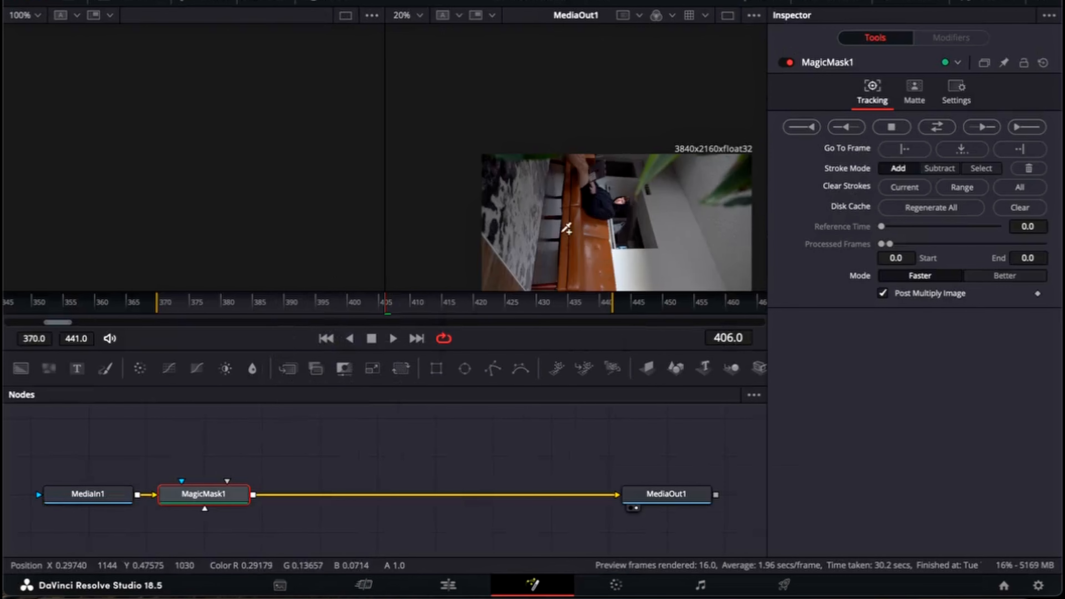
Paint Magic Mask add strokes over the seated man, his legs, the laptop and the length of the sofa
scroll(625, 184, "up", 4)
left_click_drag(621, 189, 538, 258)
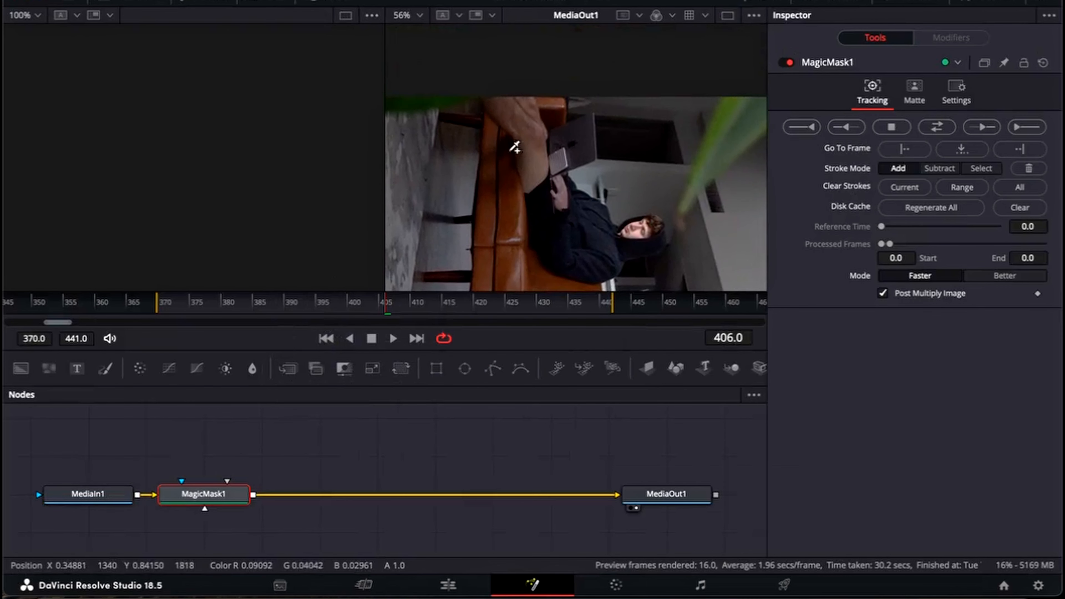
mouse_move(504, 111)
left_mouse_down()
mouse_move(522, 124)
mouse_move(545, 118)
mouse_move(546, 154)
mouse_move(568, 130)
mouse_move(572, 221)
mouse_move(604, 231)
mouse_move(643, 223)
mouse_move(655, 236)
mouse_move(563, 249)
mouse_move(507, 156)
mouse_move(495, 202)
mouse_move(505, 261)
mouse_move(562, 224)
mouse_move(550, 105)
left_mouse_up()
scroll(549, 142, "down", 5)
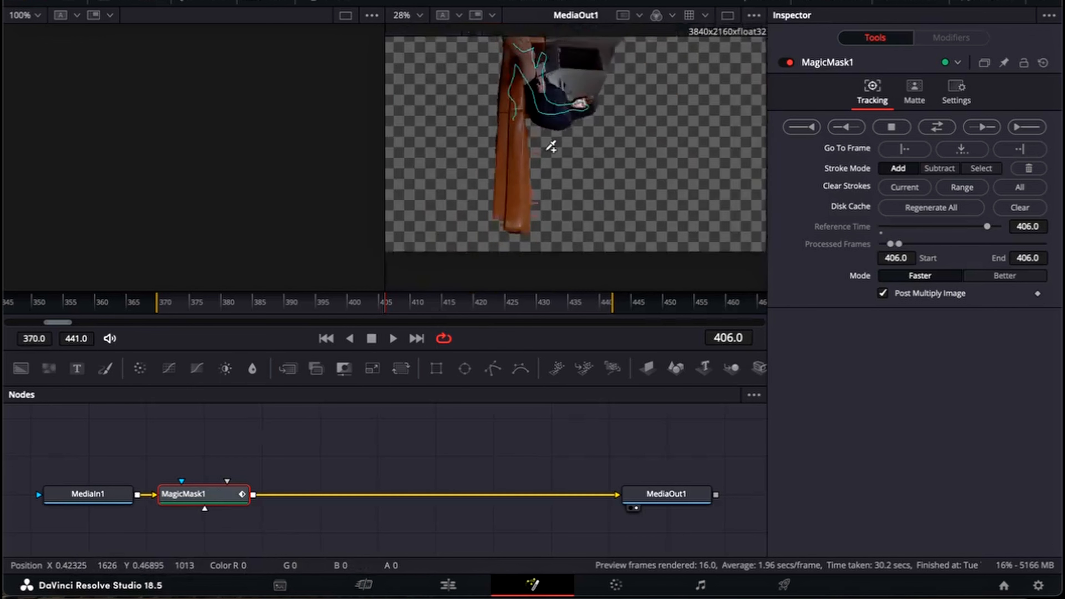
mouse_move(546, 146)
left_mouse_down()
mouse_move(551, 169)
mouse_move(538, 185)
mouse_move(529, 136)
mouse_move(547, 205)
left_mouse_up()
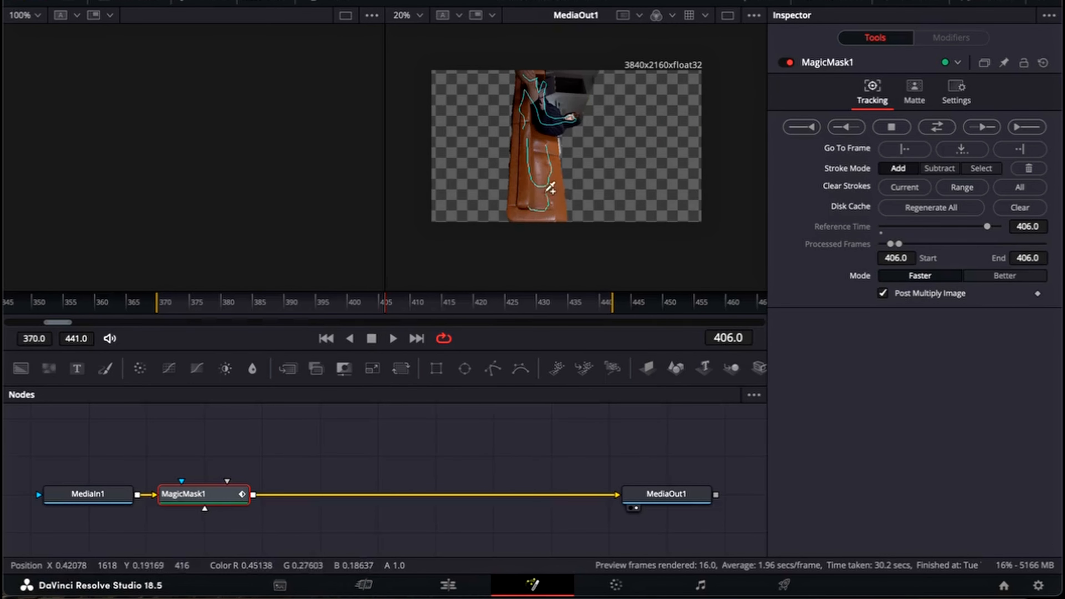
Add further mask strokes on the laptop lid and across the far sofa end by the man's legs
scroll(527, 145, "up", 2)
scroll(528, 145, "up", 5)
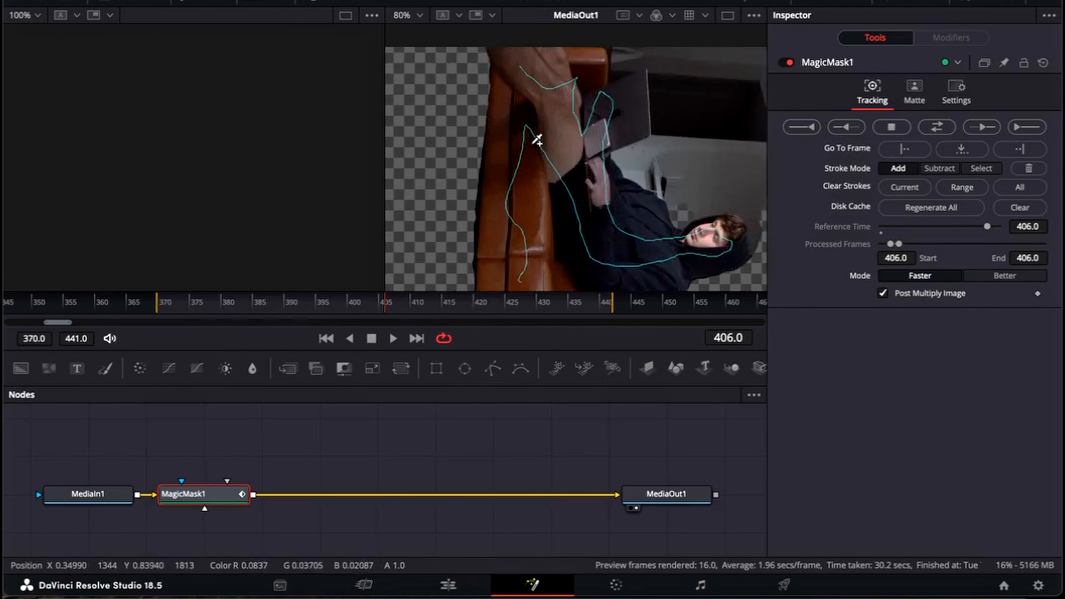
left_click_drag(585, 126, 574, 151)
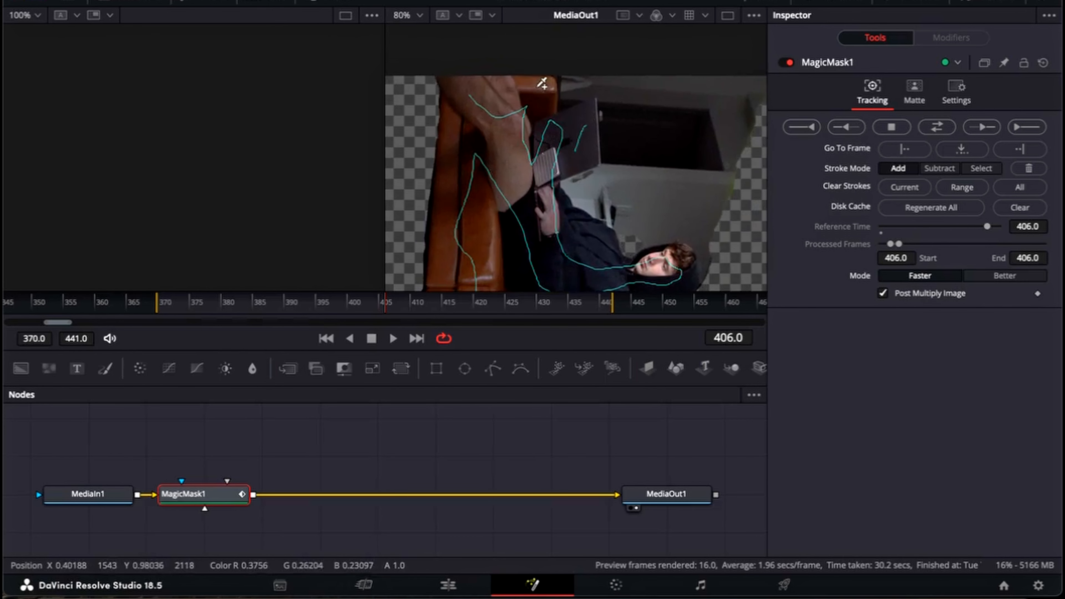
mouse_move(538, 87)
left_mouse_down()
mouse_move(487, 90)
mouse_move(474, 124)
left_mouse_up()
left_click_drag(650, 193, 513, 189)
Switch the mask to Better mode and paint subtract strokes over the wall and shelf opening behind the laptop
left_click(987, 277)
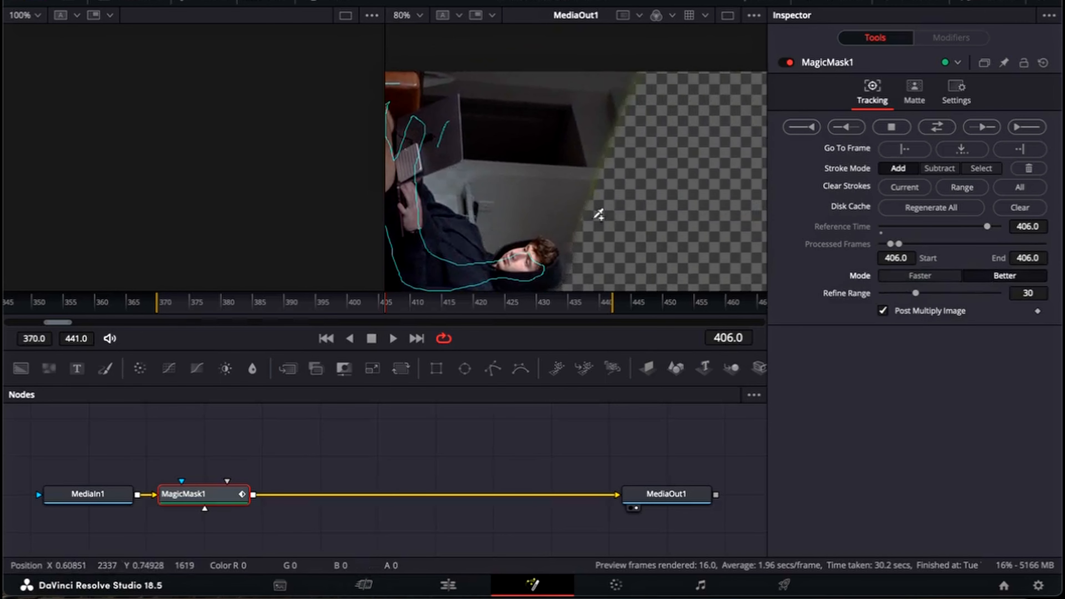
left_click_drag(594, 213, 666, 203)
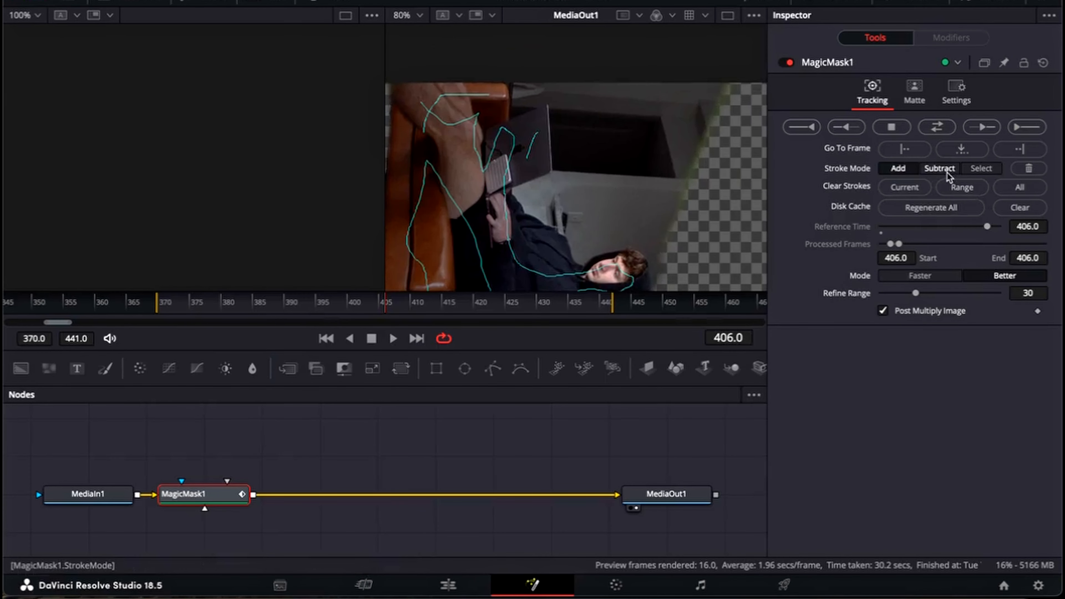
left_click(938, 168)
mouse_move(605, 99)
left_mouse_down()
mouse_move(596, 168)
mouse_move(556, 192)
mouse_move(563, 200)
mouse_move(655, 214)
mouse_move(710, 147)
left_mouse_up()
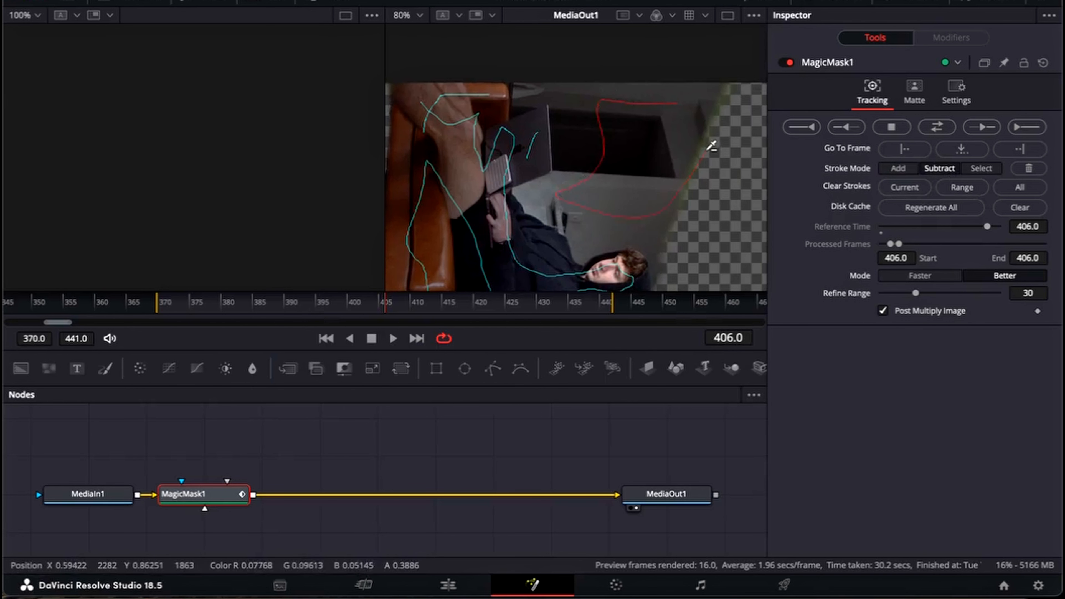
left_click_drag(529, 96, 561, 93)
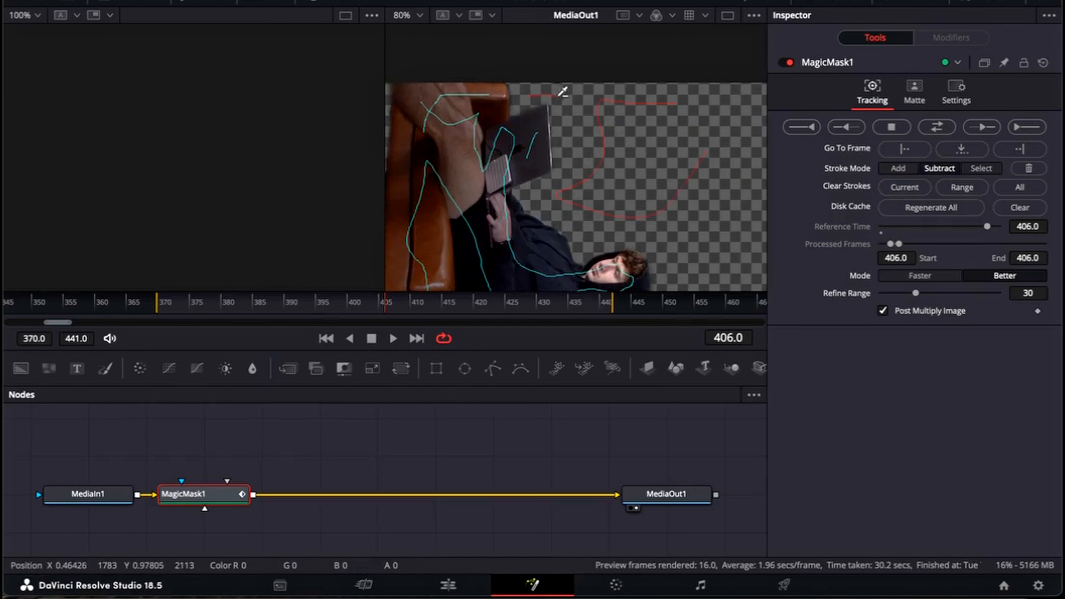
left_click_drag(611, 182, 594, 110)
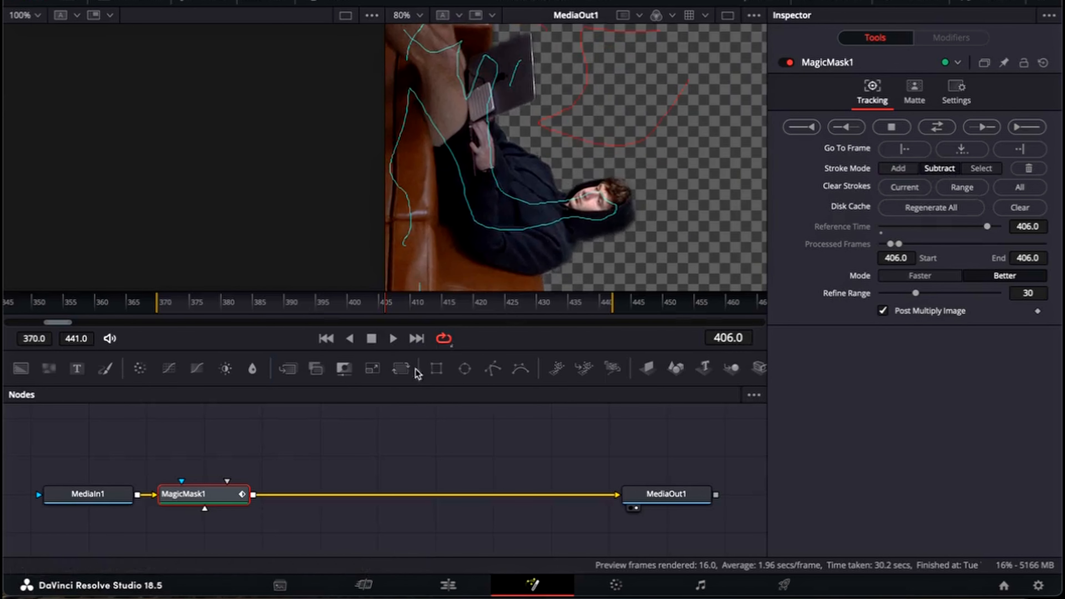
Return the stroke mode to Add, track the mask in both directions, and check its edges at frame 370
left_click(898, 167)
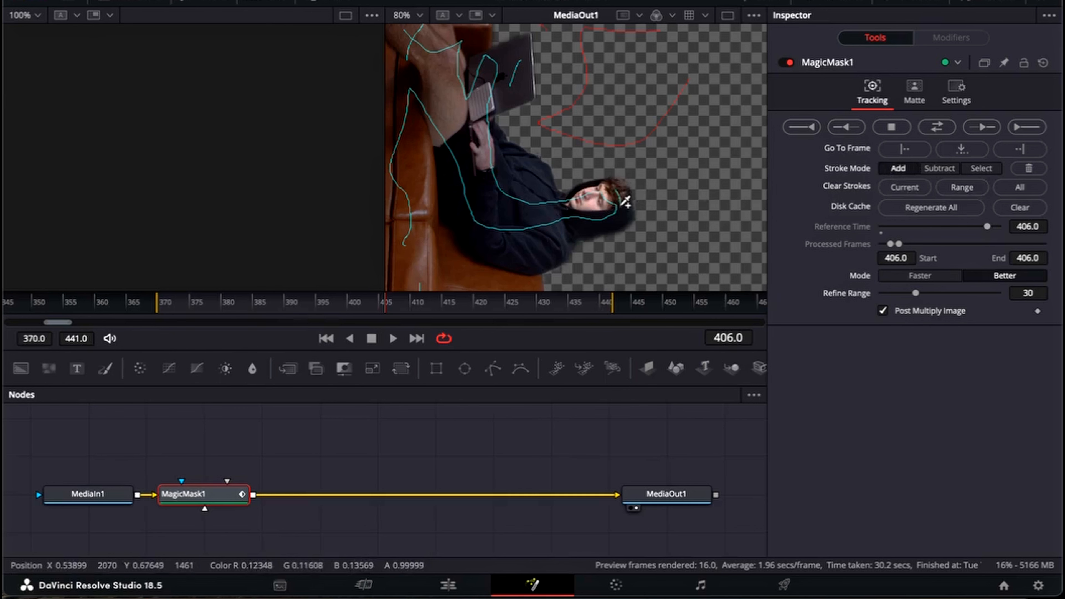
scroll(570, 203, "down", 5)
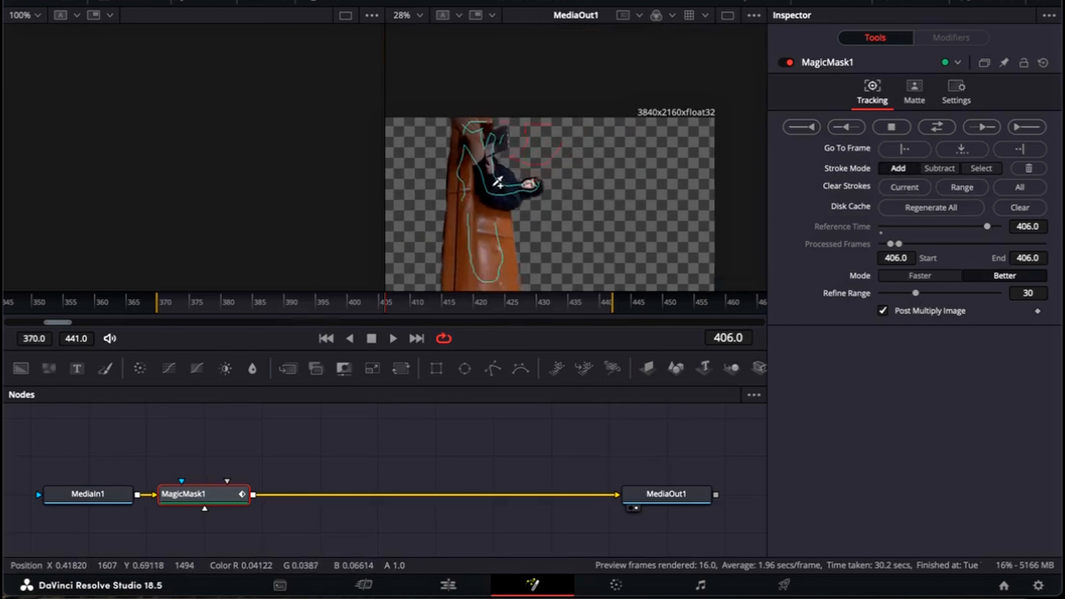
scroll(508, 145, "down", 2)
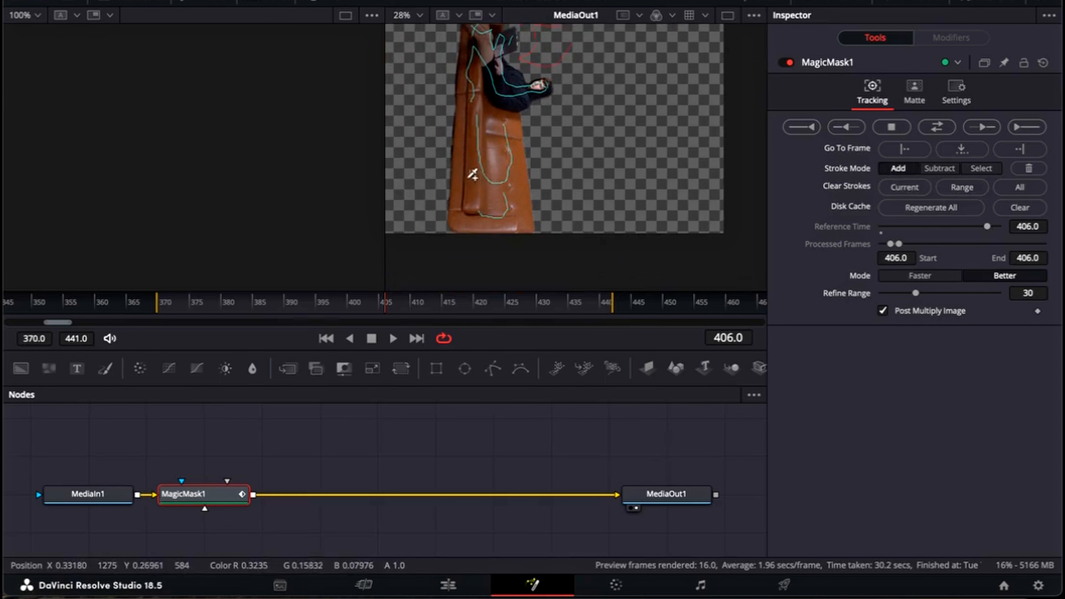
left_click(931, 129)
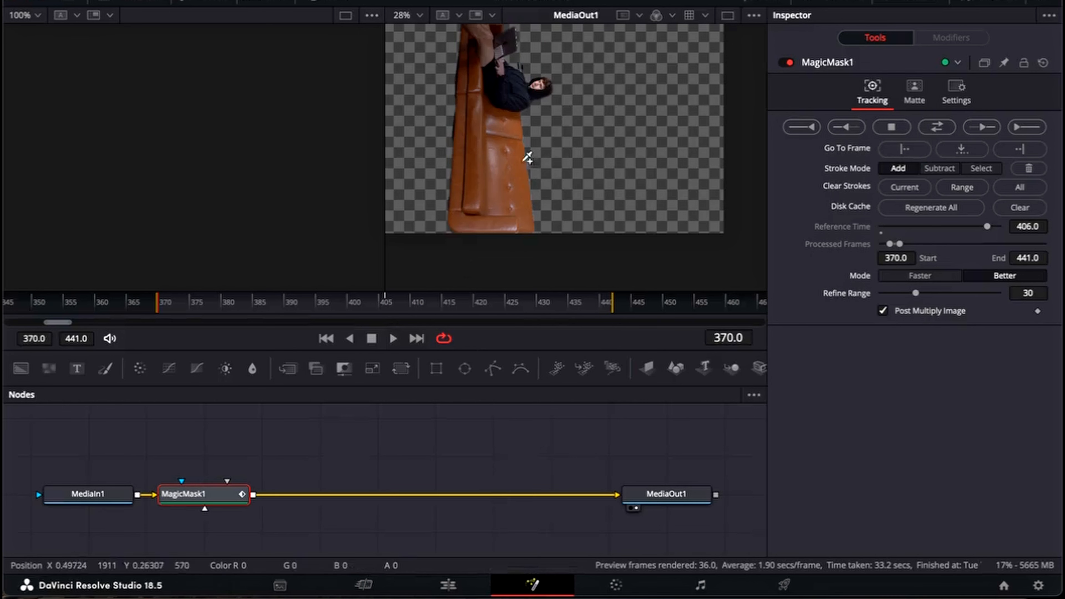
scroll(489, 95, "up", 5)
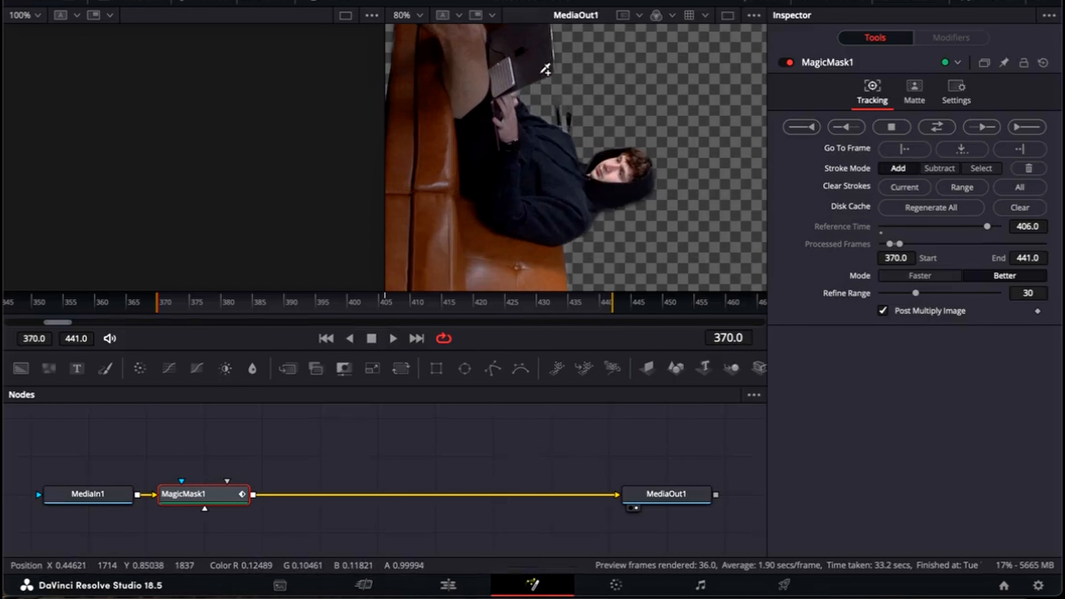
left_click_drag(541, 74, 533, 100)
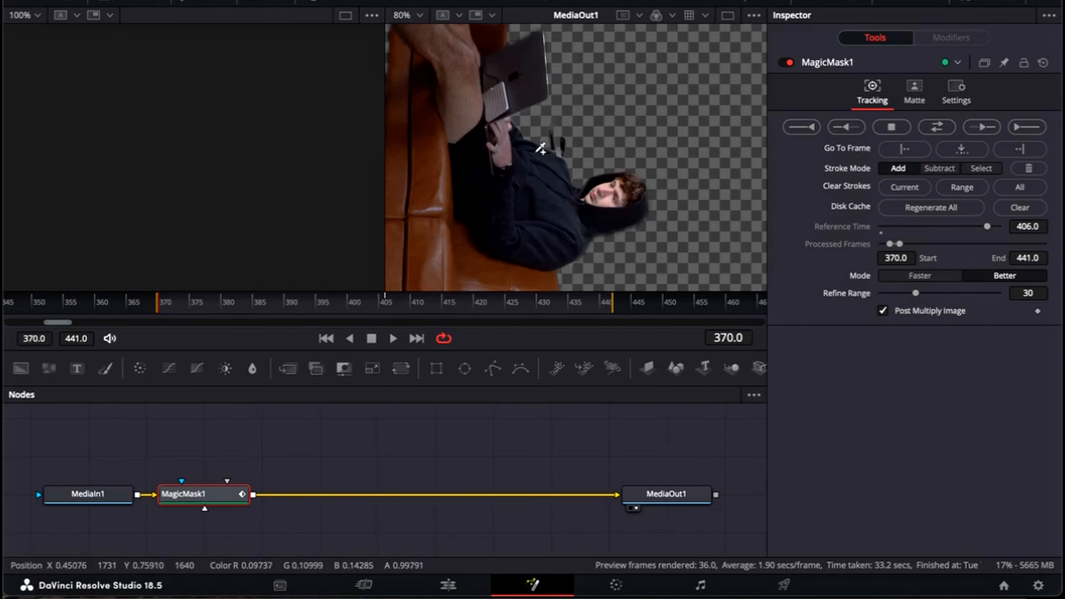
Return to the timeline and check the composite of the masked sofa clip over the title at 01:00:01:21 and 01:00:02:08
scroll(540, 147, "down", 5)
left_click_drag(539, 155, 537, 140)
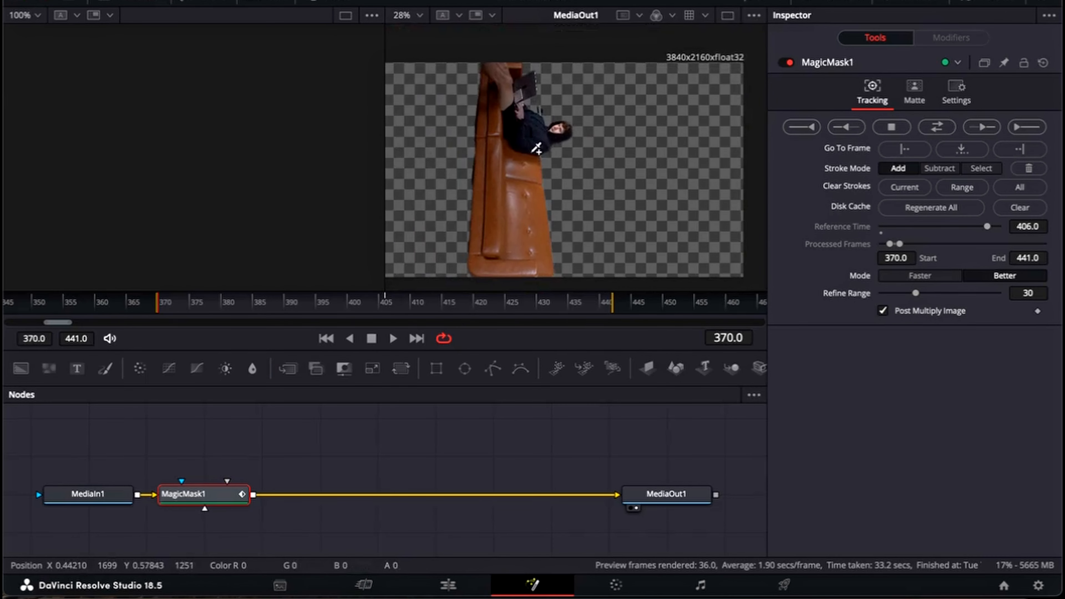
left_click(452, 584)
left_click_drag(202, 384, 292, 389)
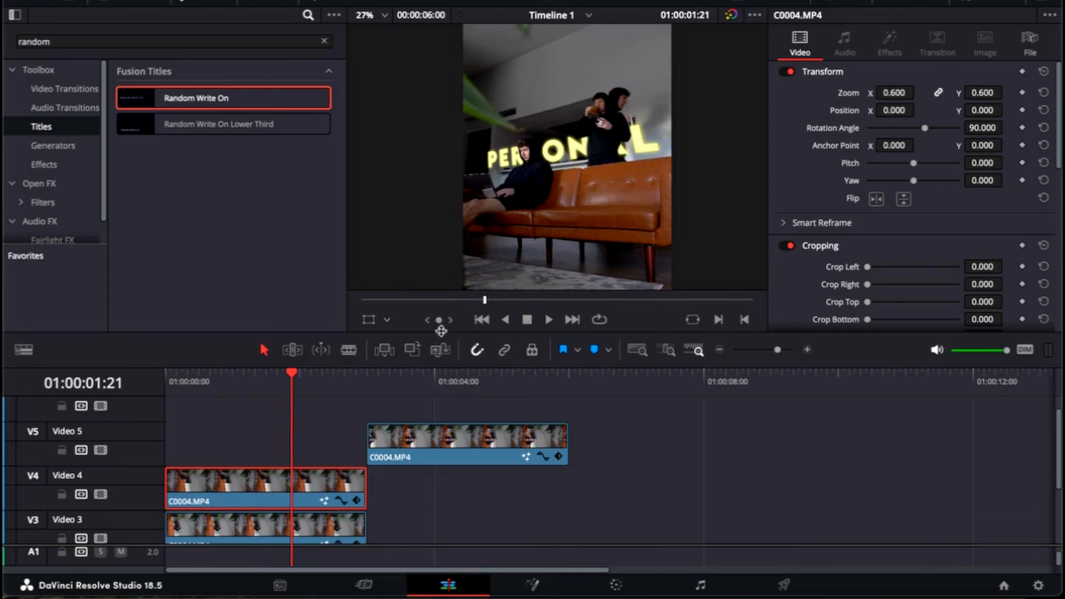
left_click(321, 382)
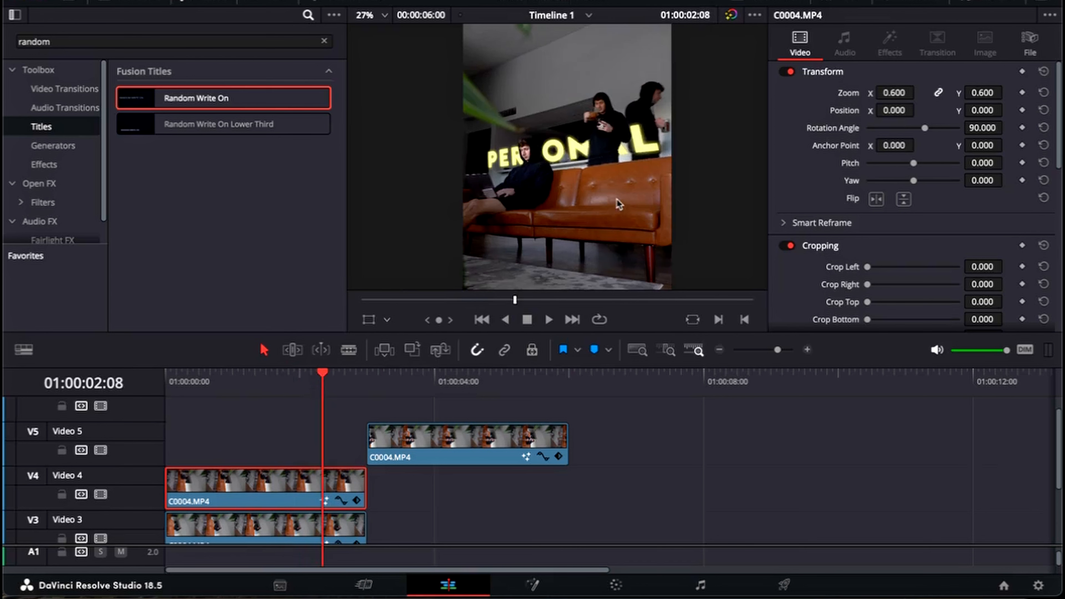
scroll(306, 505, "down", 3)
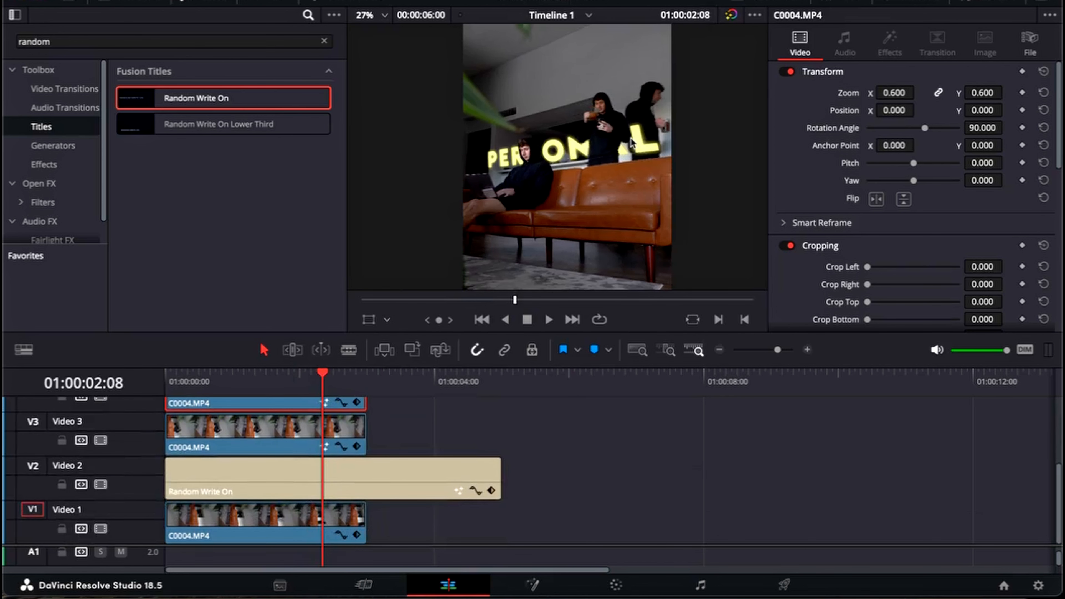
scroll(377, 420, "up", 2)
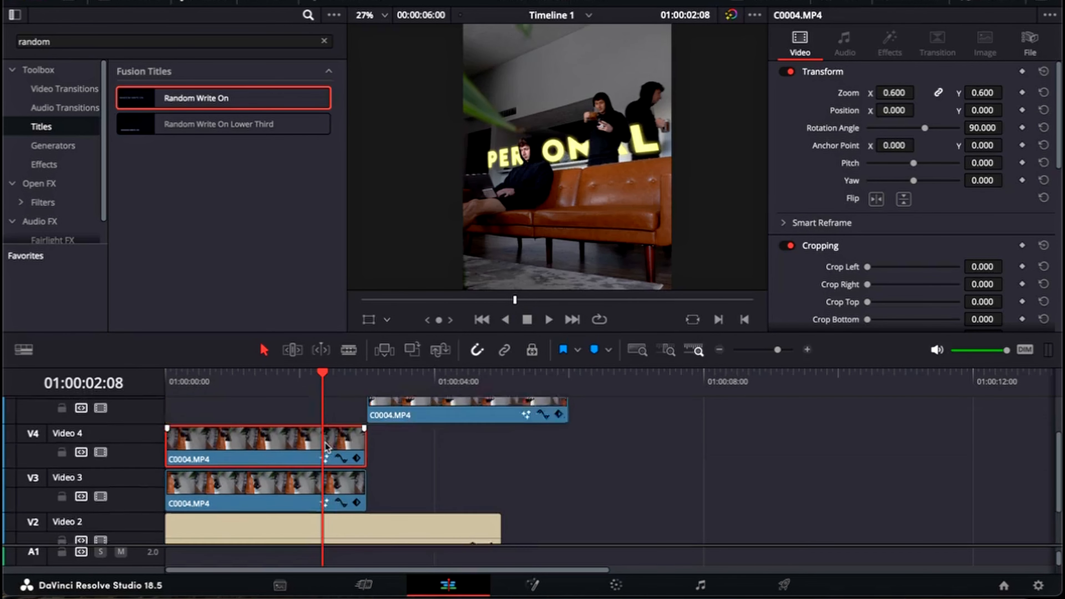
Move the clip of the seated man on Video 5 to the timeline start, aligned with the clips below
left_click_drag(419, 423, 349, 409)
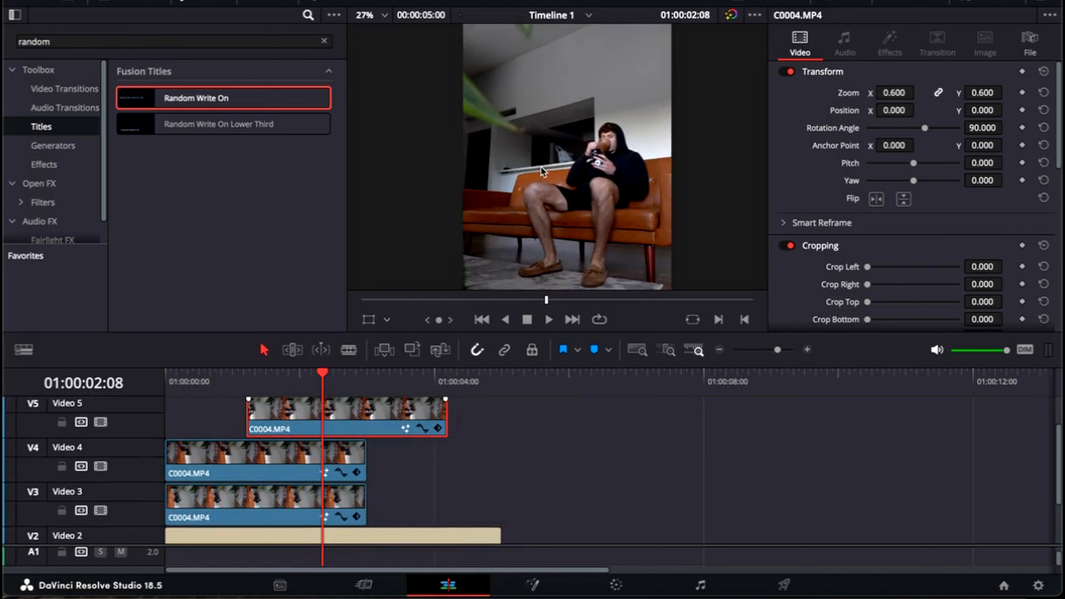
left_click(205, 399)
left_click(200, 388)
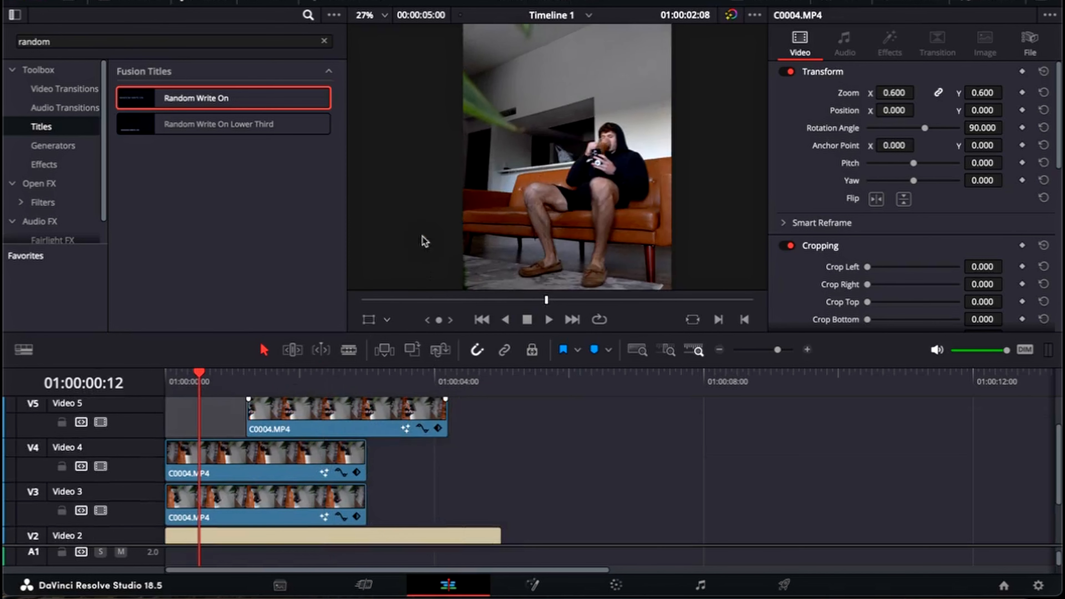
left_click(309, 381)
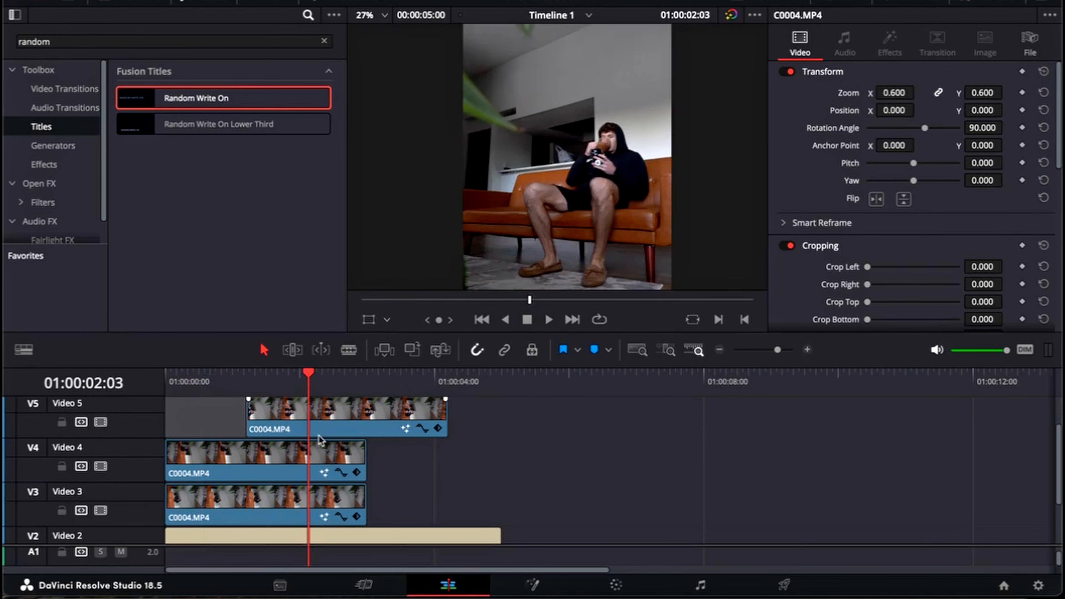
left_click_drag(358, 405, 277, 406)
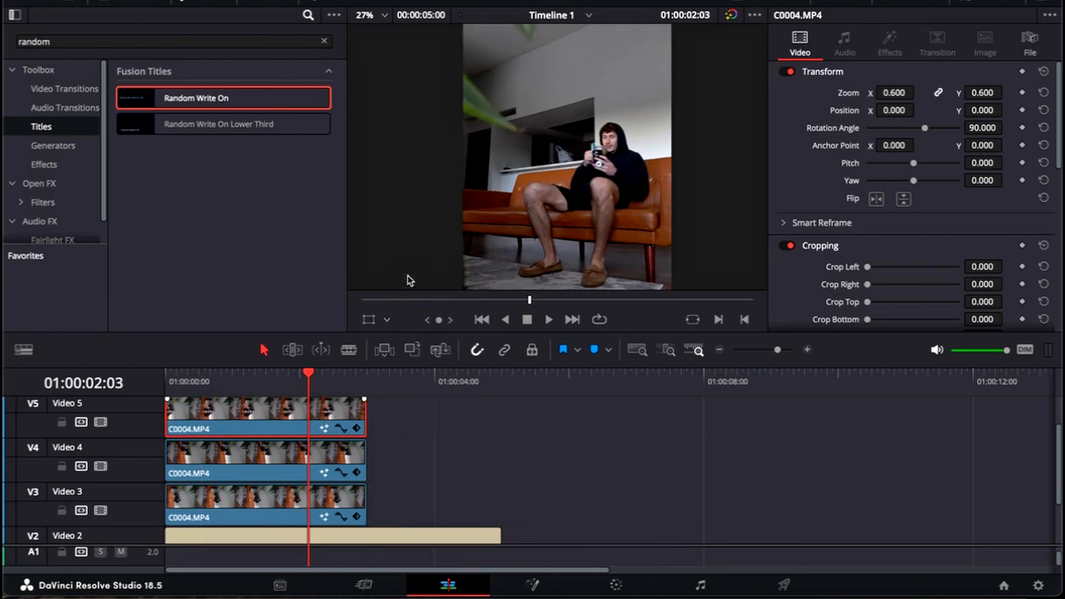
Open the Video 5 clip in Fusion and add a Magic Mask node after its media input
right_click(283, 411)
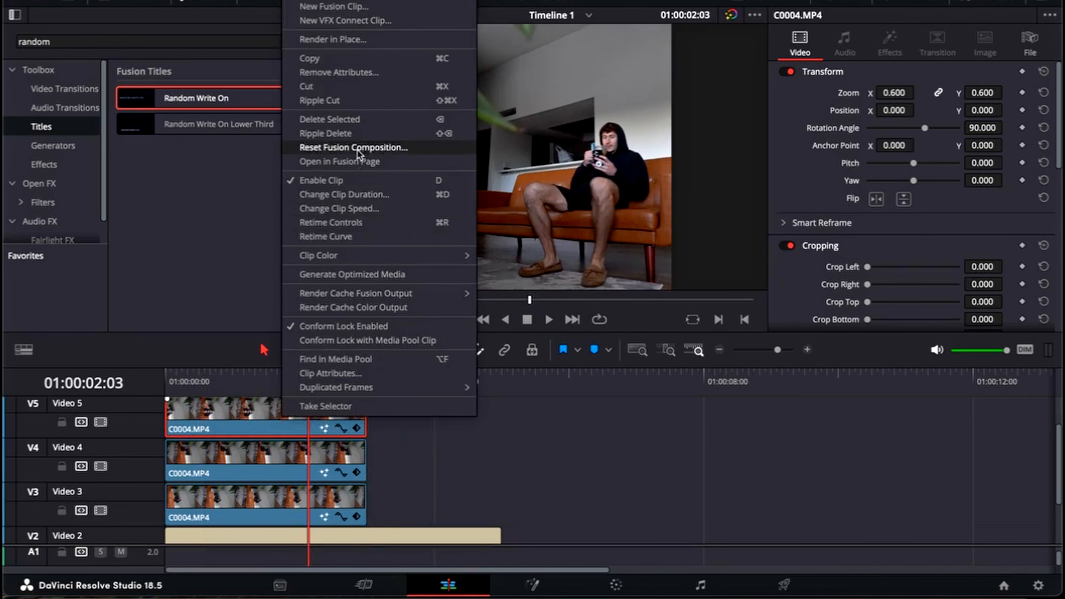
left_click(360, 159)
key("shift+space")
type("magic")
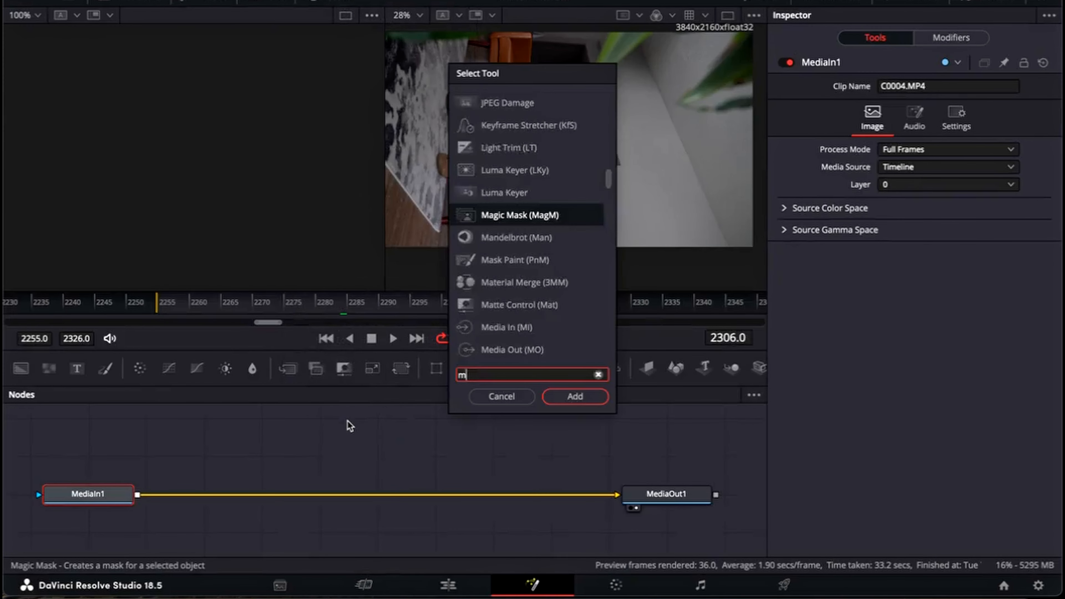
key("Return")
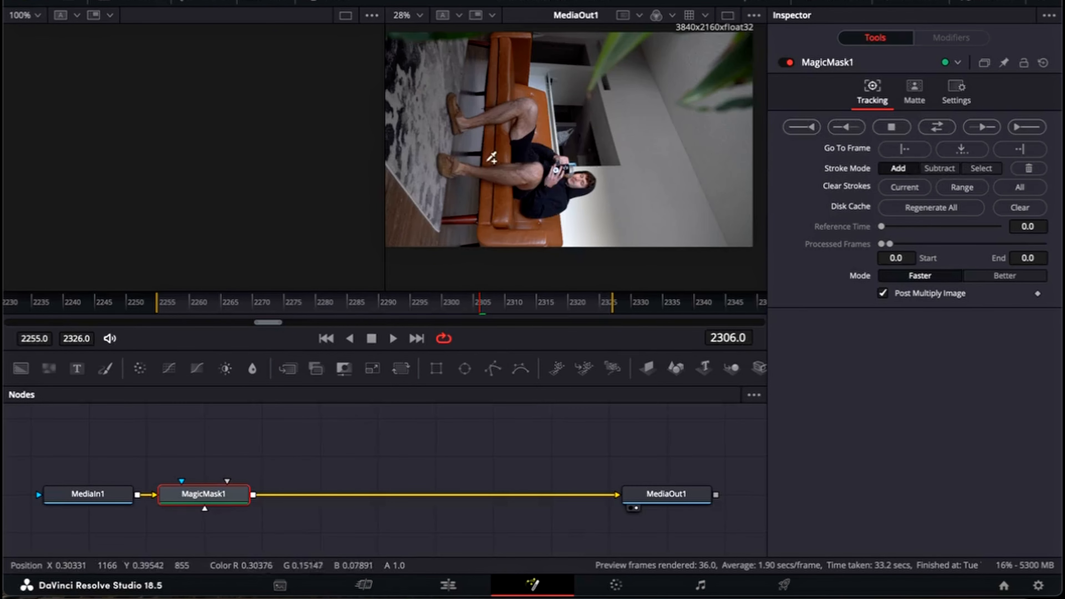
Paint a Magic Mask add stroke from the man's upper shoe along his leg and shorts to his hands
scroll(486, 158, "up", 2)
left_click_drag(436, 81, 444, 101)
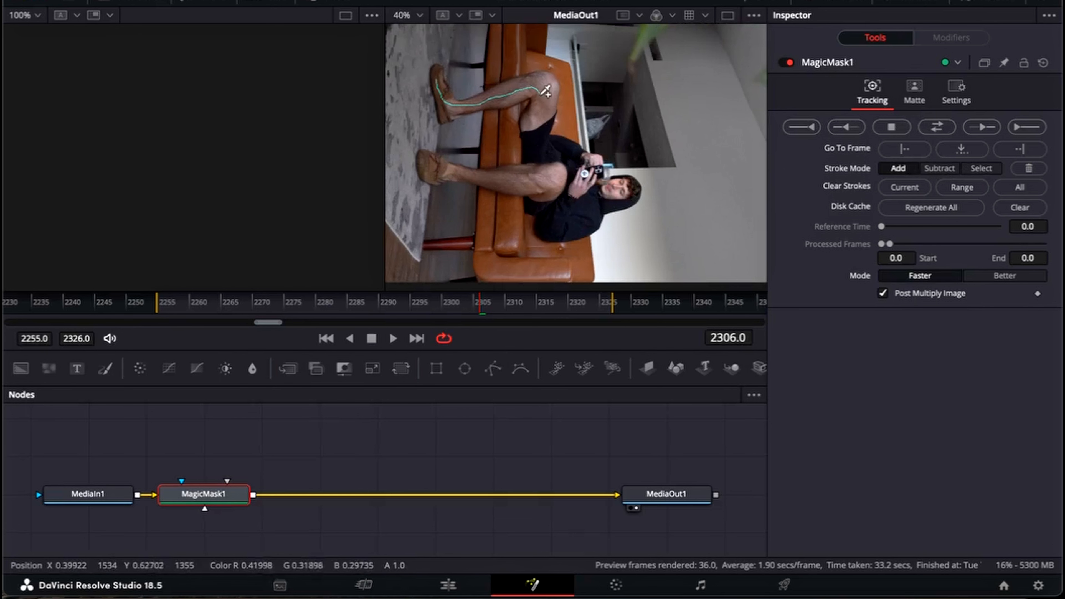
mouse_move(545, 90)
left_mouse_down()
mouse_move(544, 149)
mouse_move(577, 171)
left_mouse_up()
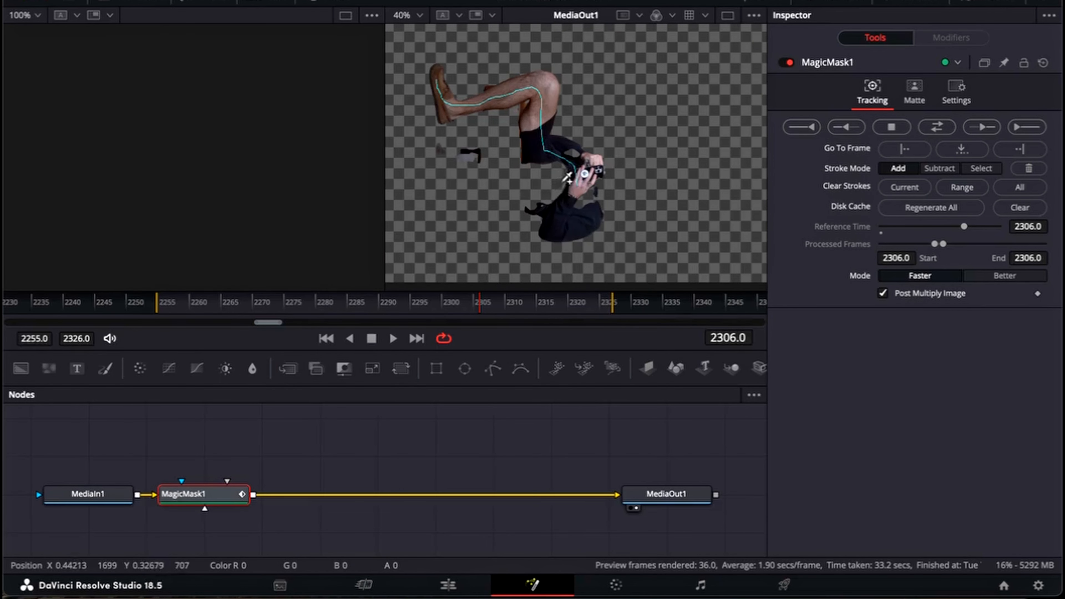
Paint further add strokes over the man's face, hood and torso, and along his other leg from the shoe
scroll(554, 184, "up", 3)
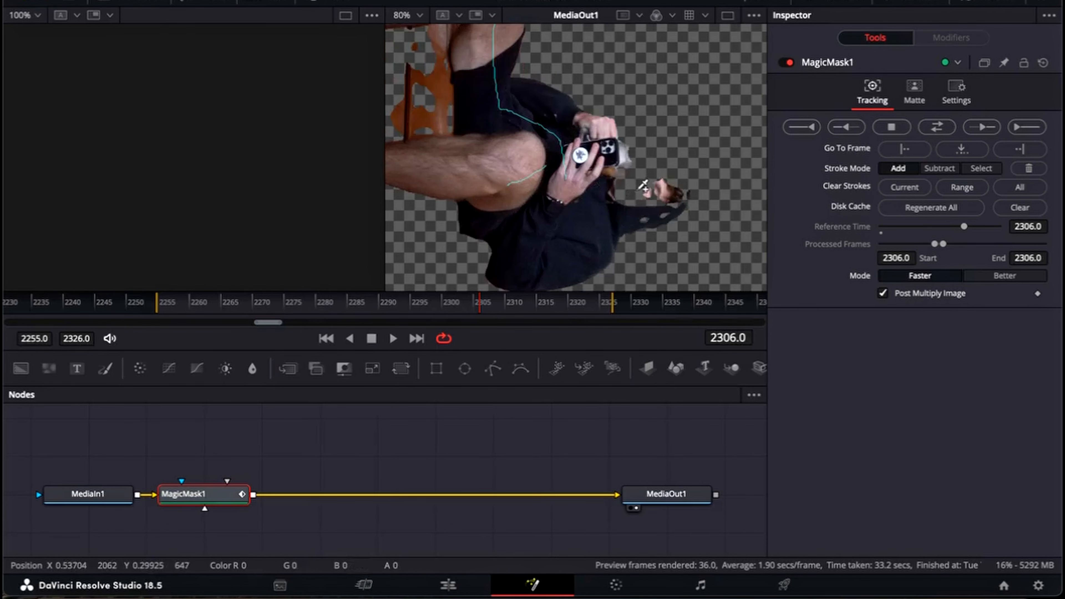
left_click_drag(657, 190, 544, 195)
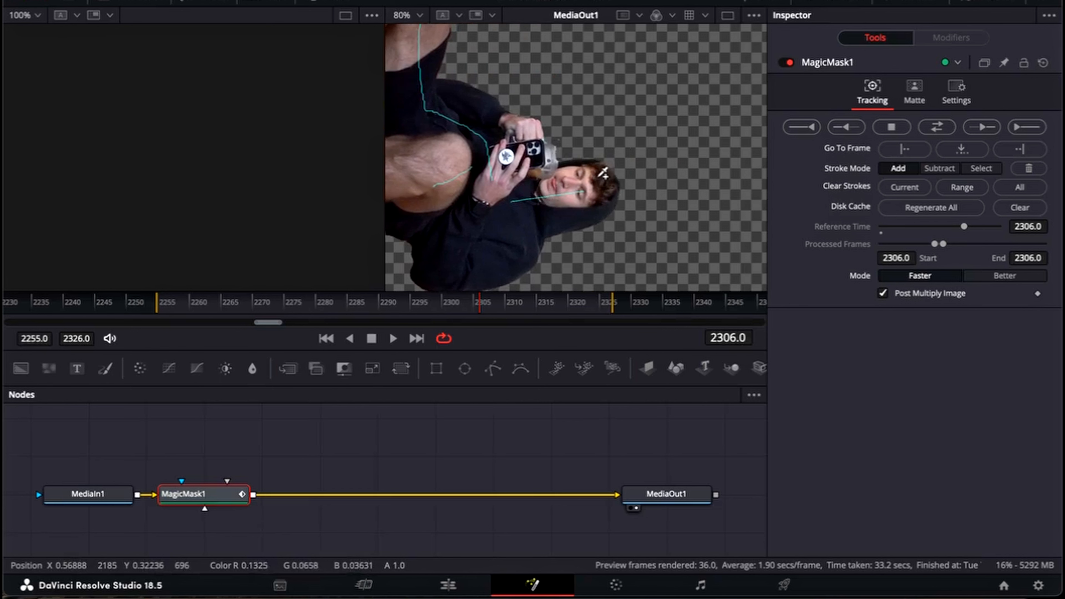
mouse_move(608, 189)
left_mouse_down()
mouse_move(476, 237)
mouse_move(438, 183)
left_mouse_up()
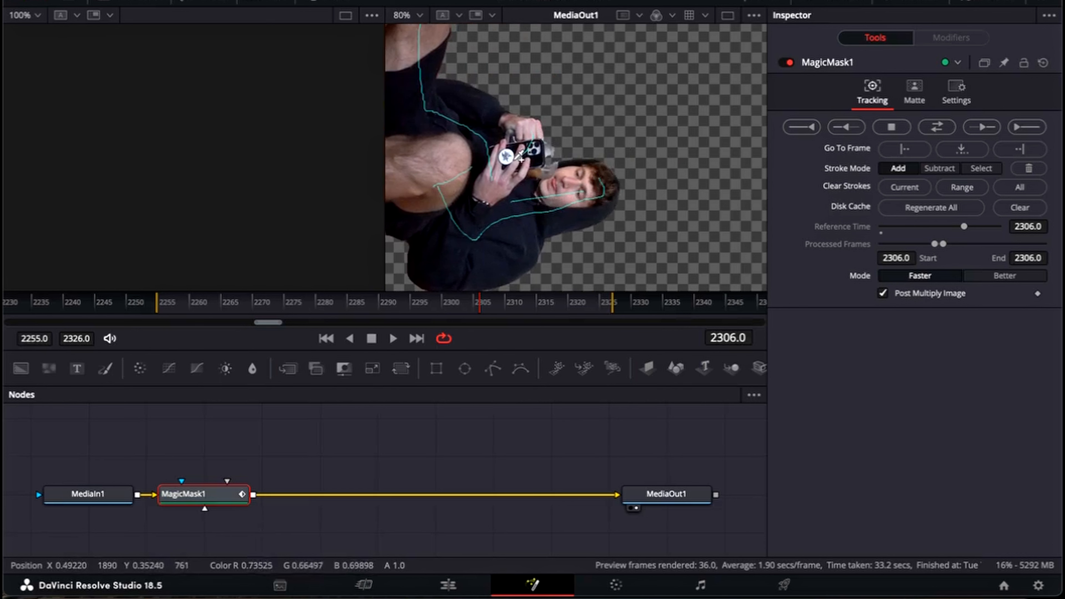
left_click_drag(436, 127, 676, 76)
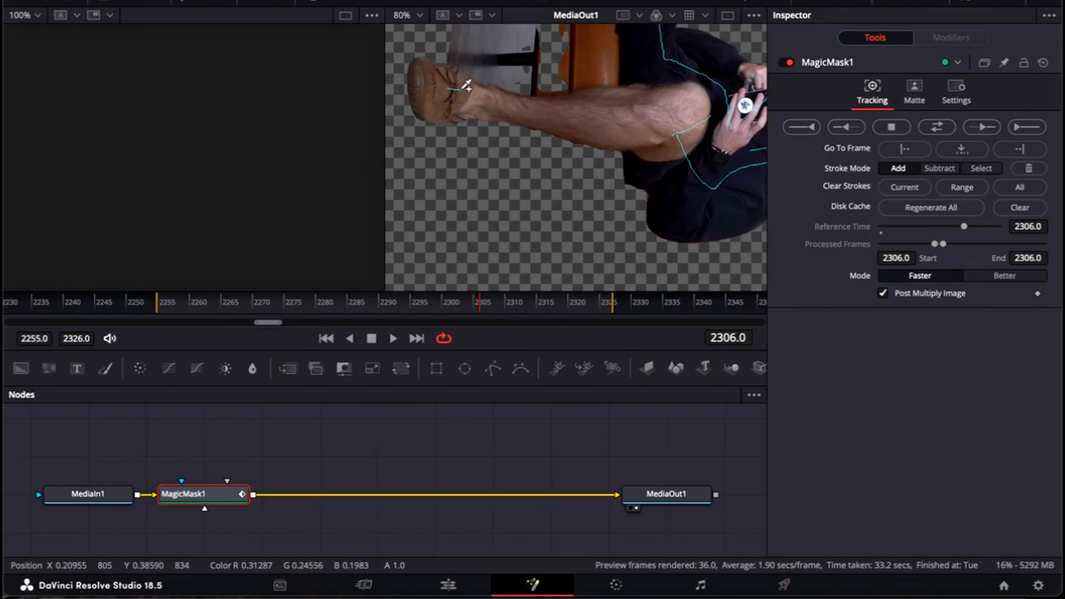
mouse_move(466, 85)
left_mouse_down()
mouse_move(678, 113)
mouse_move(524, 106)
mouse_move(487, 140)
left_mouse_up()
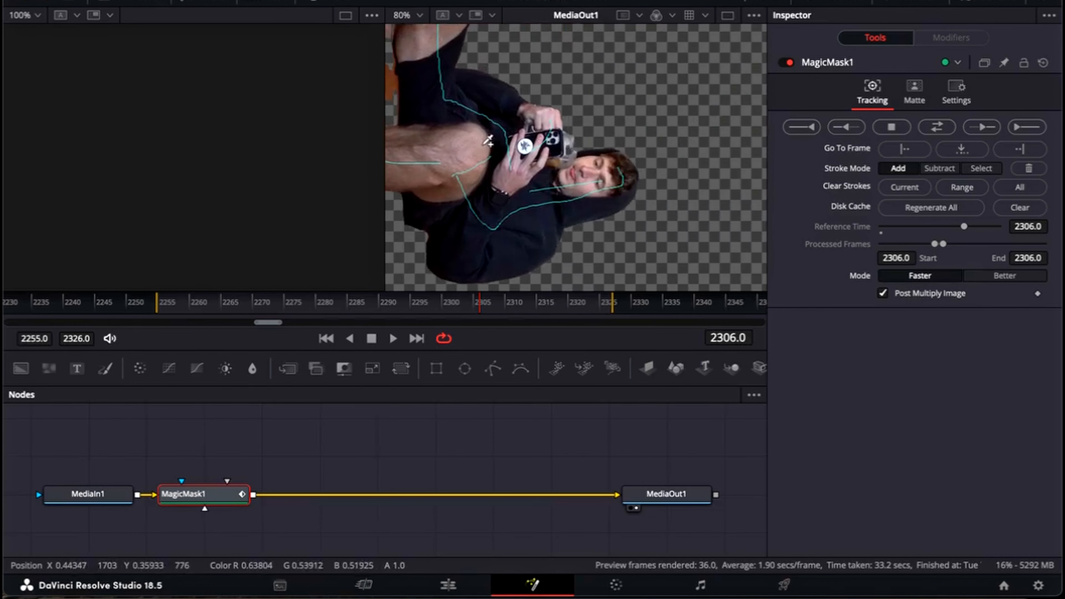
scroll(487, 141, "down", 3)
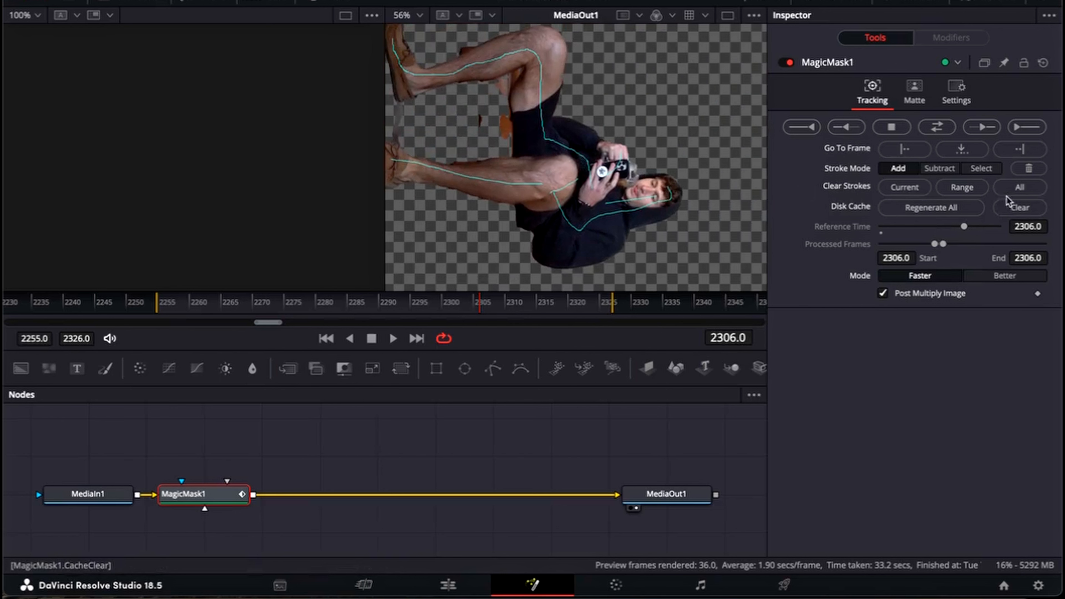
Switch the mask to Better mode and paint subtract strokes between the legs and around the man's outline
left_click(1018, 275)
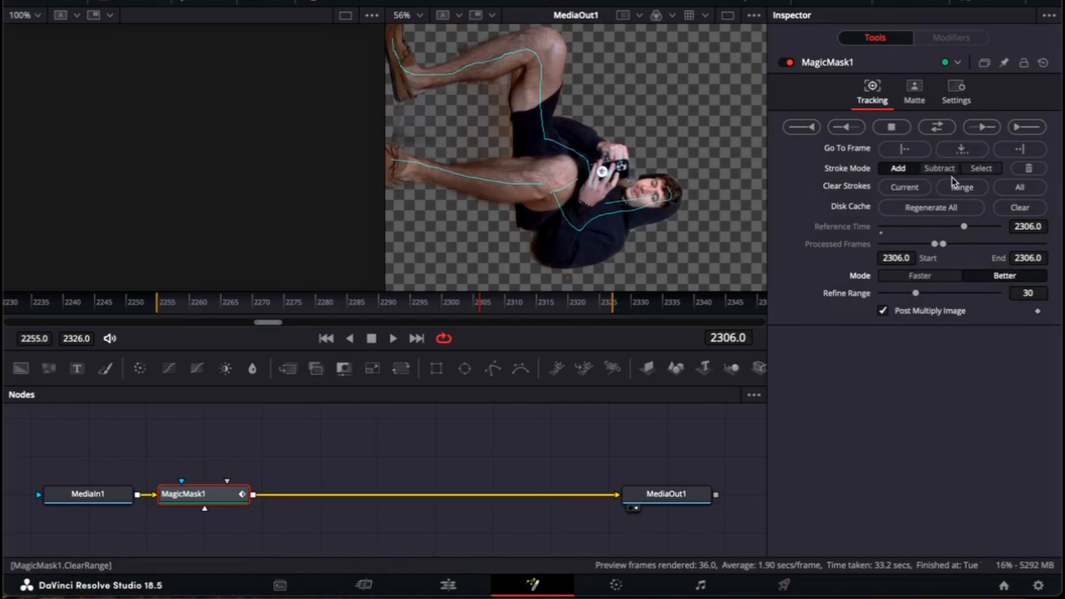
left_click(941, 168)
mouse_move(480, 94)
left_mouse_down()
mouse_move(482, 119)
mouse_move(463, 123)
left_mouse_up()
scroll(504, 118, "down", 4)
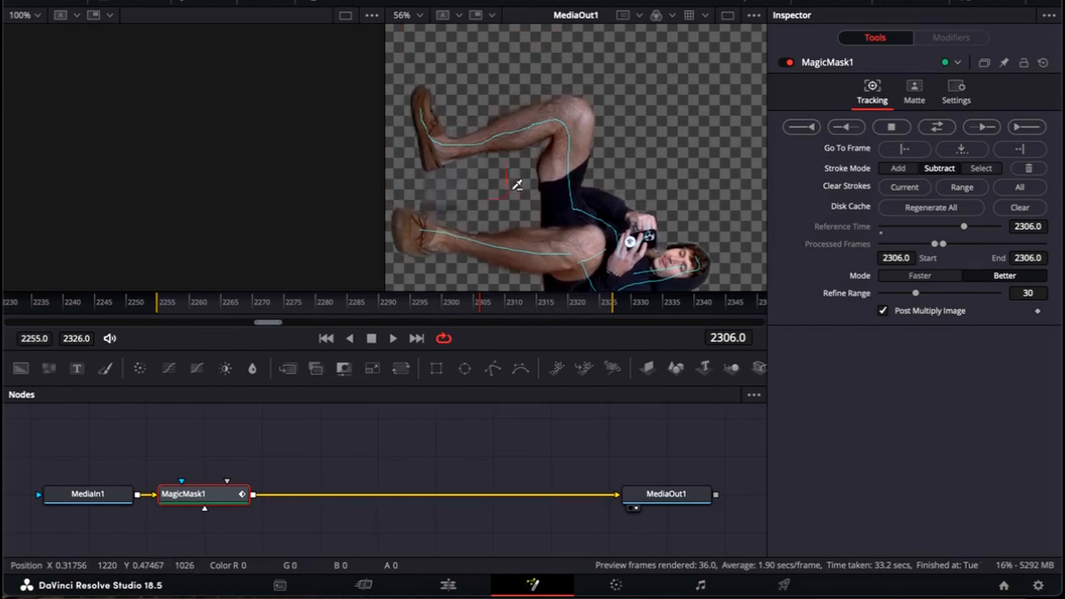
left_click_drag(546, 125, 563, 130)
mouse_move(614, 172)
left_mouse_down()
mouse_move(619, 266)
mouse_move(482, 265)
left_mouse_up()
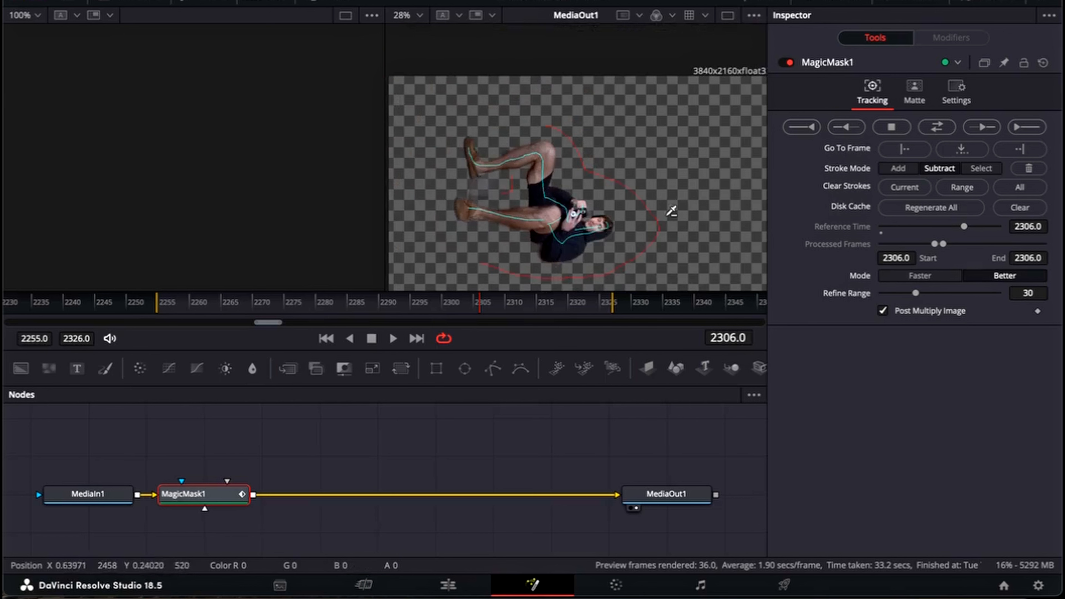
Track the mask in both directions and check the composite in the timeline at 01:00:01:10 and 01:00:02:01
left_click(931, 132)
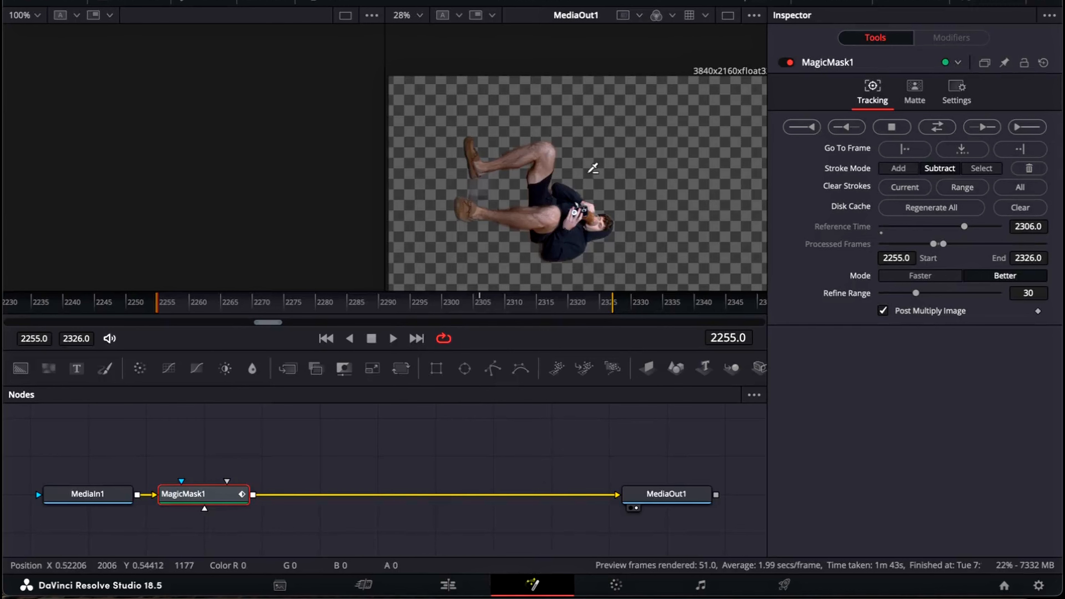
left_click(458, 582)
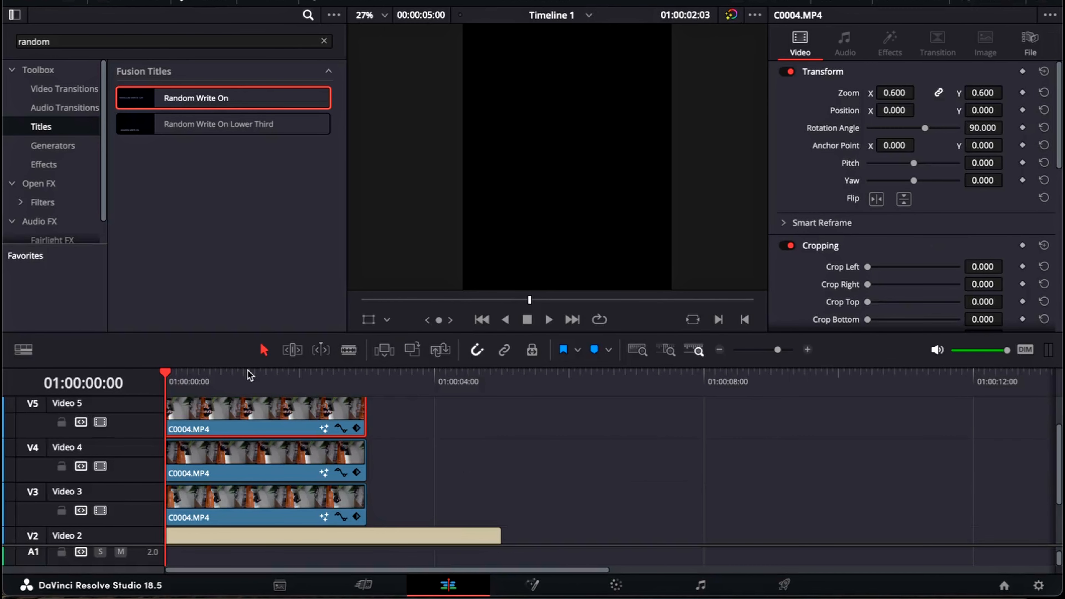
left_click(233, 380)
left_click_drag(235, 380, 260, 379)
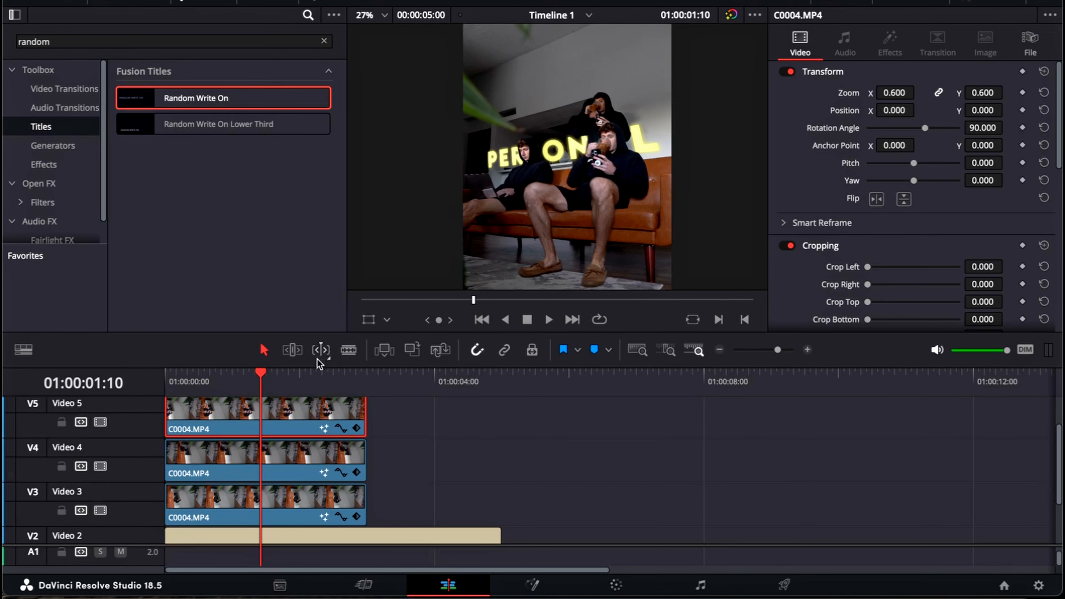
left_click(303, 376)
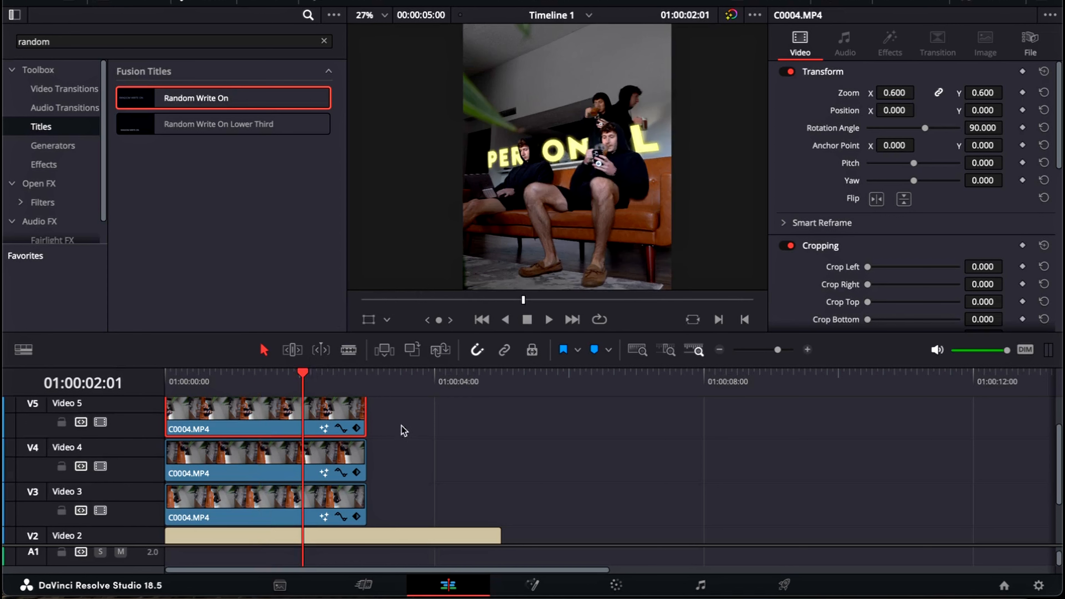
Examine the layer order of the masked clone clips, the title and the background clip across the video tracks
scroll(348, 474, "down", 1)
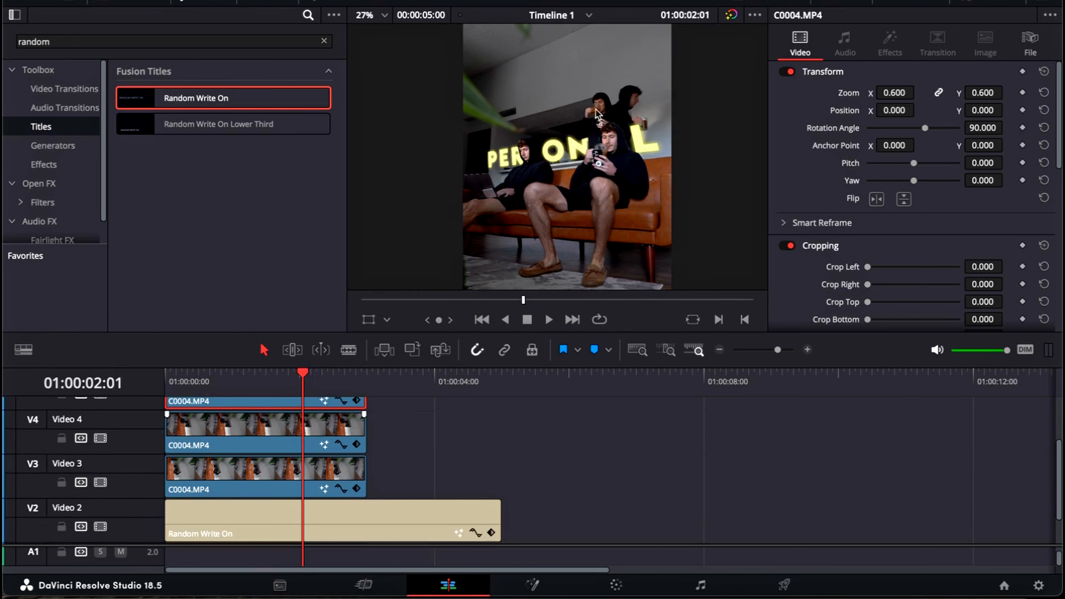
scroll(326, 479, "down", 1)
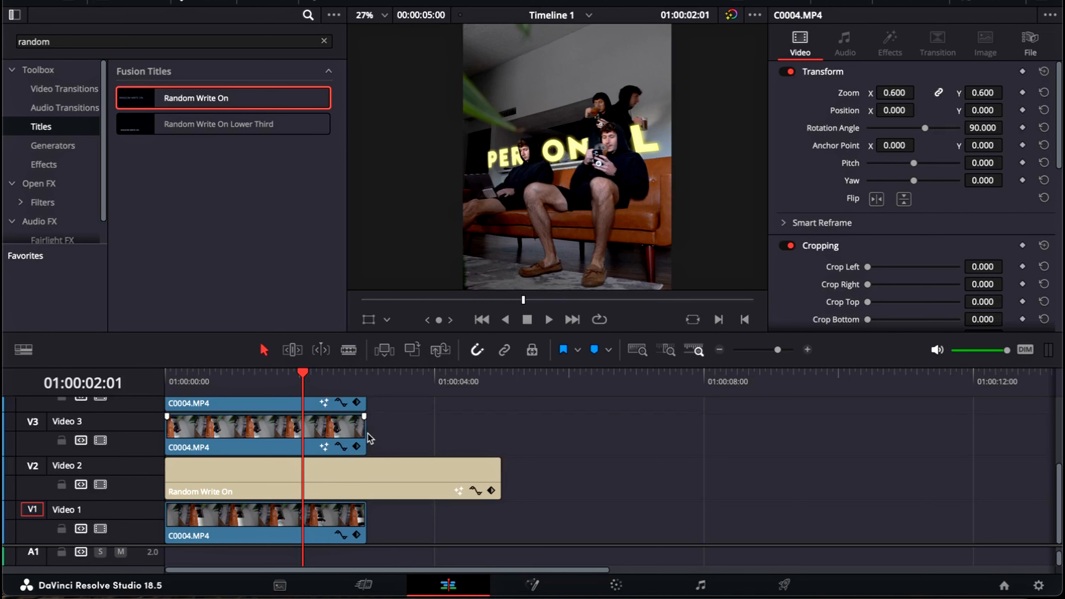
scroll(306, 451, "up", 2)
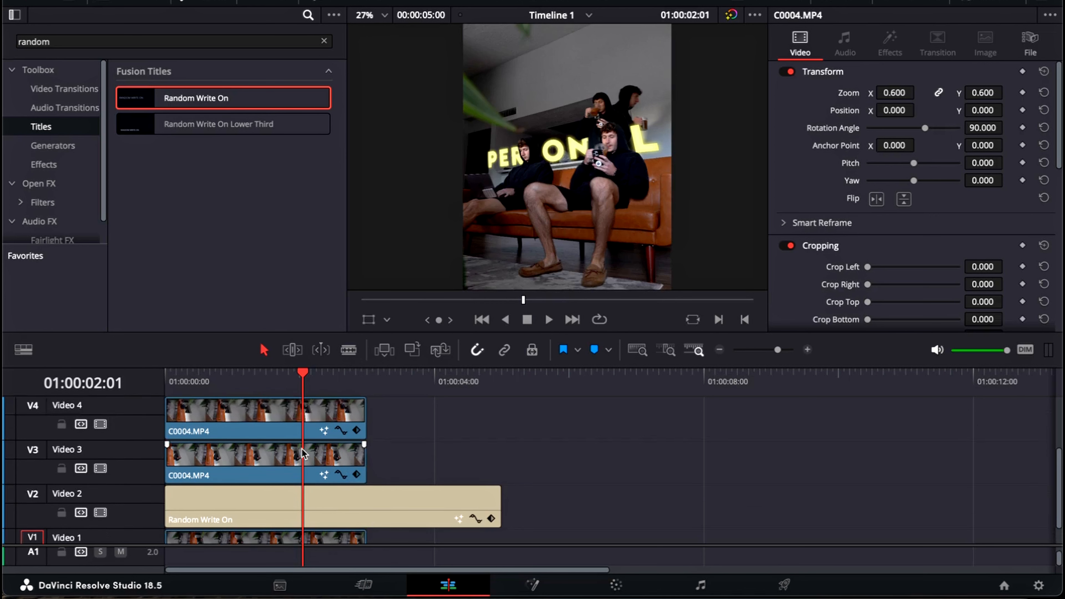
scroll(303, 453, "down", 1)
scroll(289, 462, "down", 1)
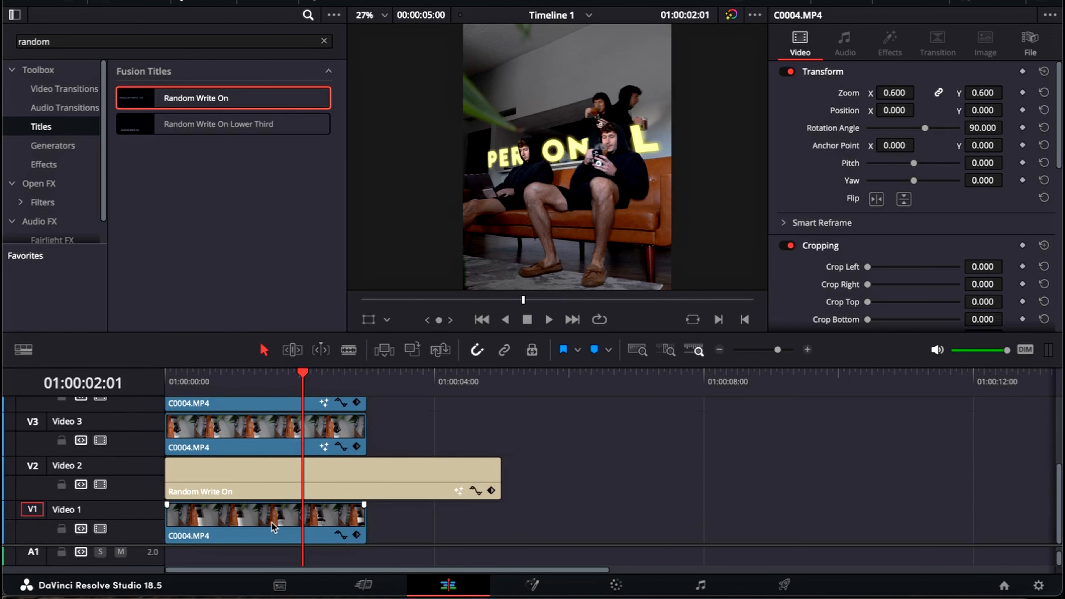
scroll(271, 520, "up", 2)
left_click(277, 463)
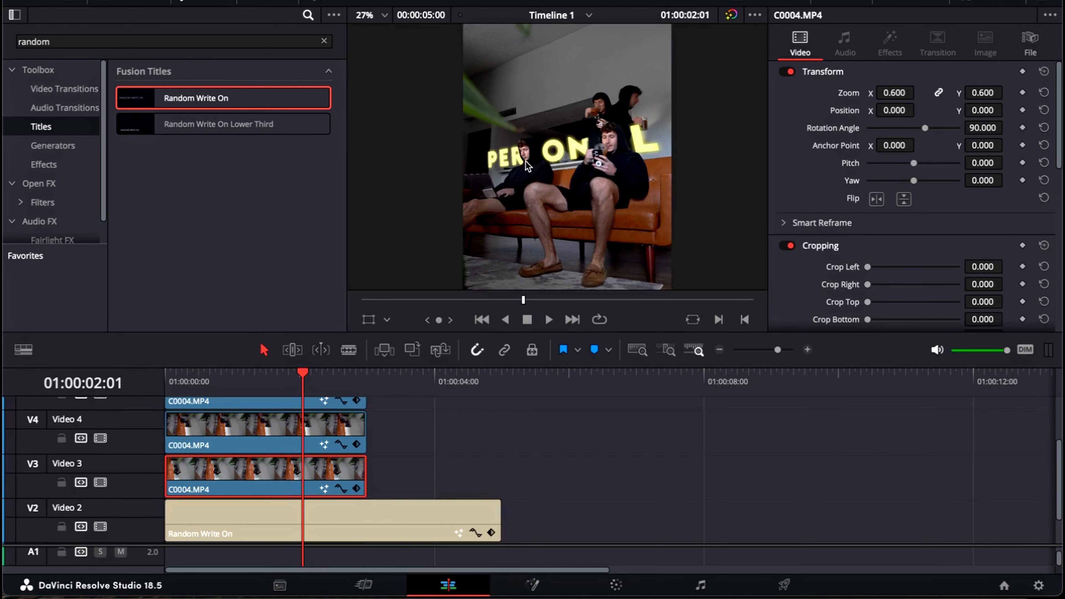
Open the Video 4 sofa clip in Fusion, add a Drop Shadow after its Magic Mask and return to the timeline
scroll(322, 507, "up", 3)
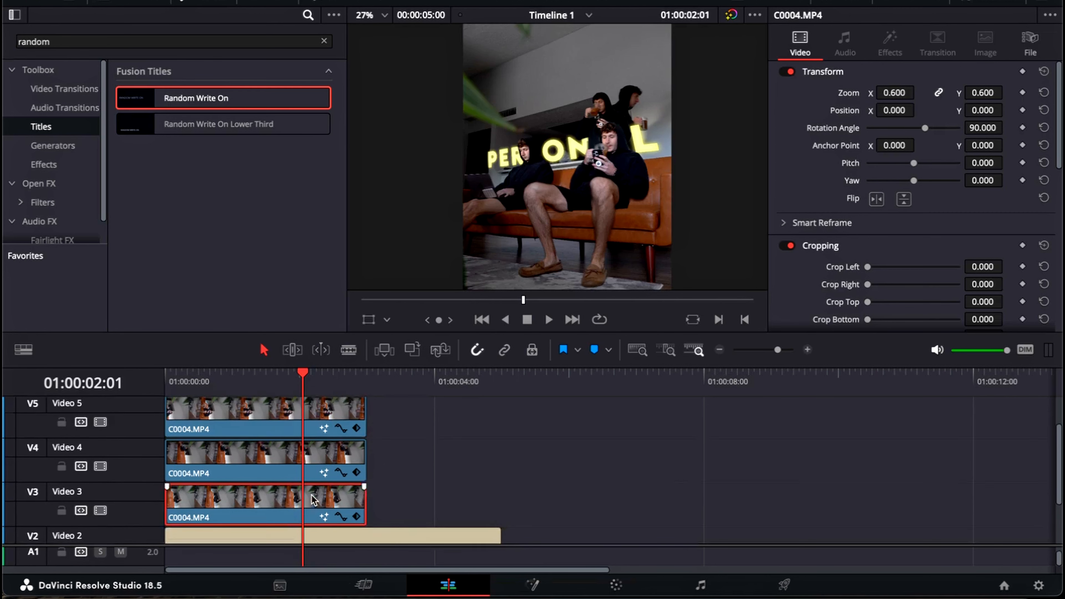
right_click(296, 487)
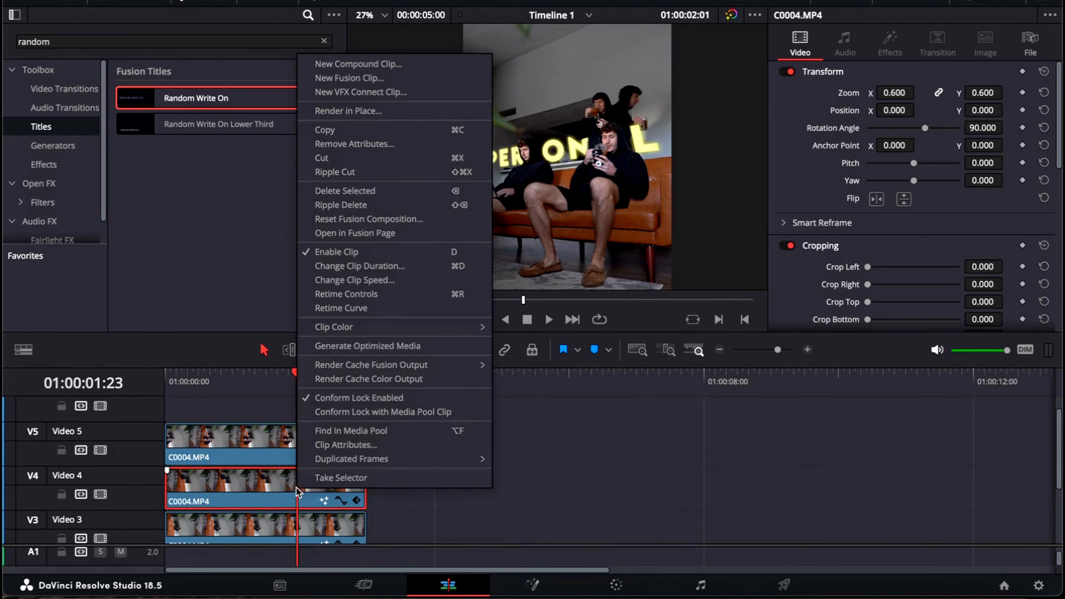
left_click(368, 232)
key("shift+space")
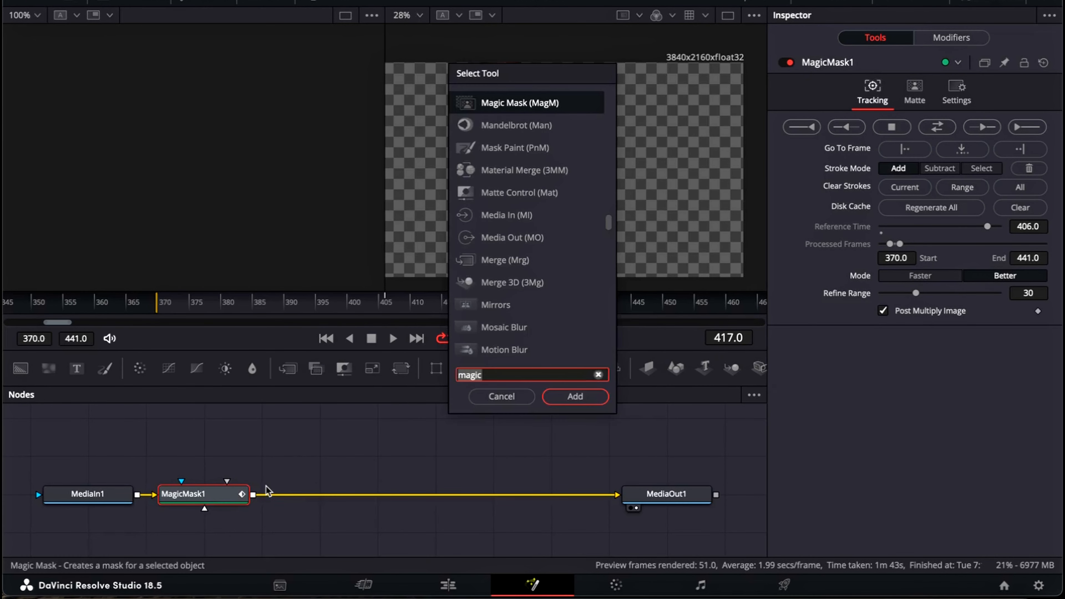
type("dro")
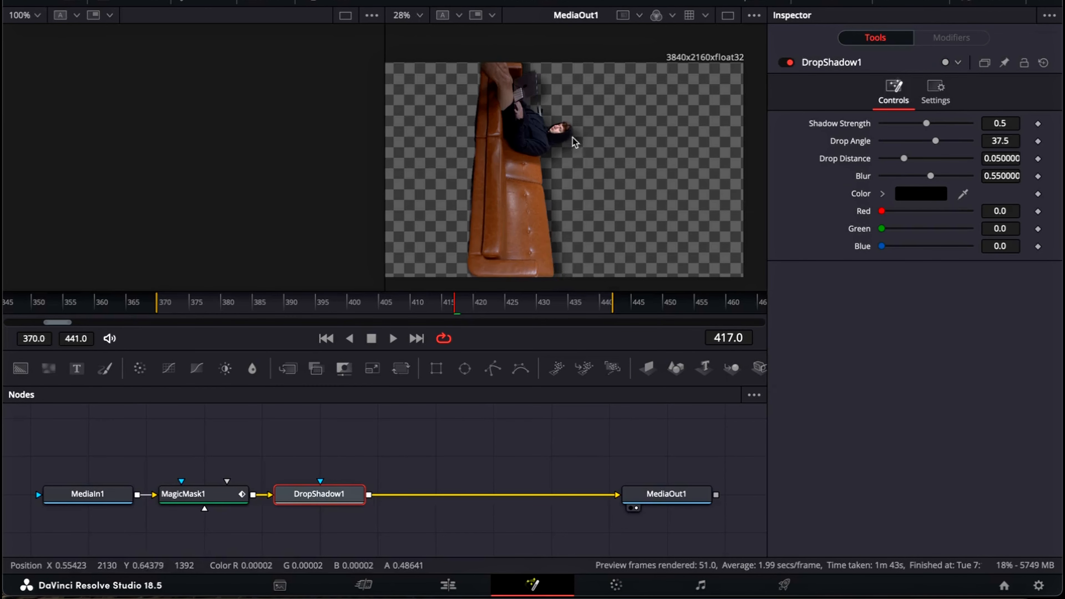
left_click(448, 584)
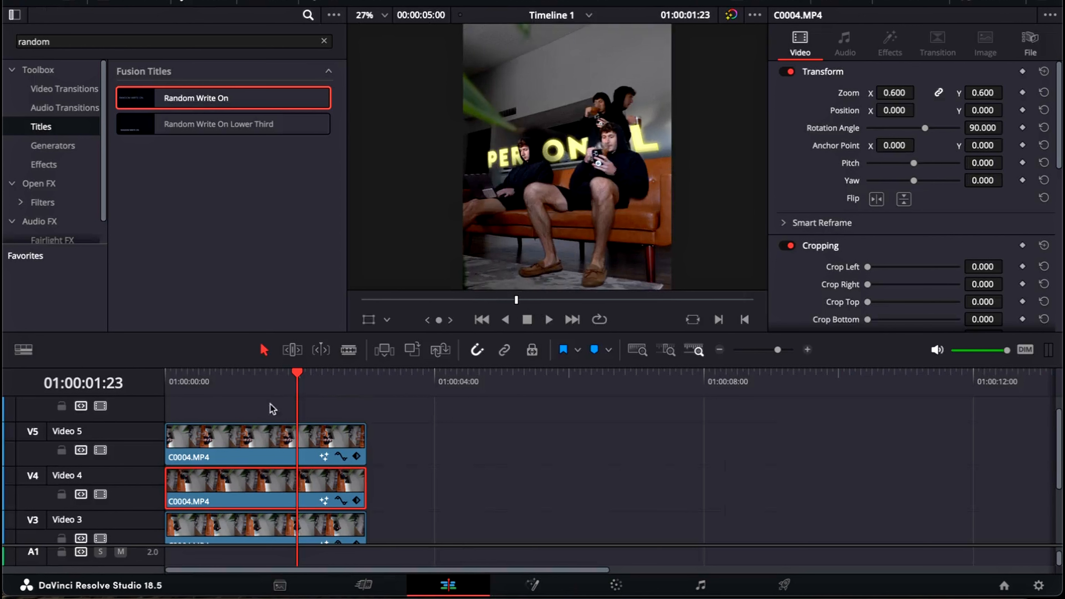
Move the three masked clips on Video 3 to Video 5 up one track, freeing Video 3 above the title
left_click(249, 380)
scroll(367, 417, "down", 1)
left_click(386, 416)
left_click_drag(386, 416, 308, 506)
key("alt+Up")
Set the PERSONAL title's vertical position to 15 and check the frame at 01:00:01:17
scroll(348, 503, "down", 2)
left_click(346, 521)
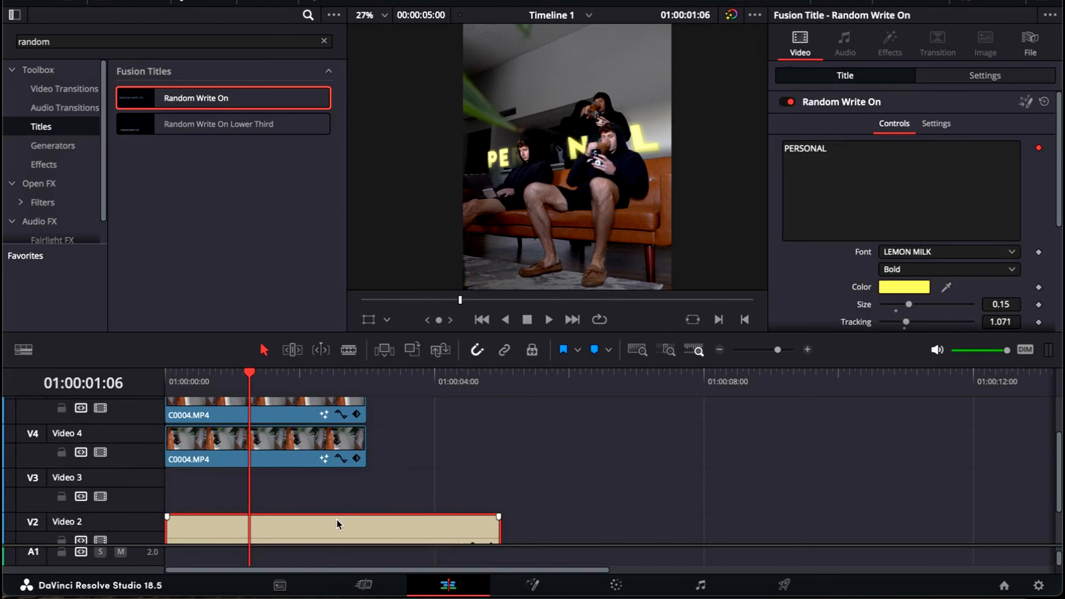
left_click(928, 77)
left_click_drag(983, 141, 960, 141)
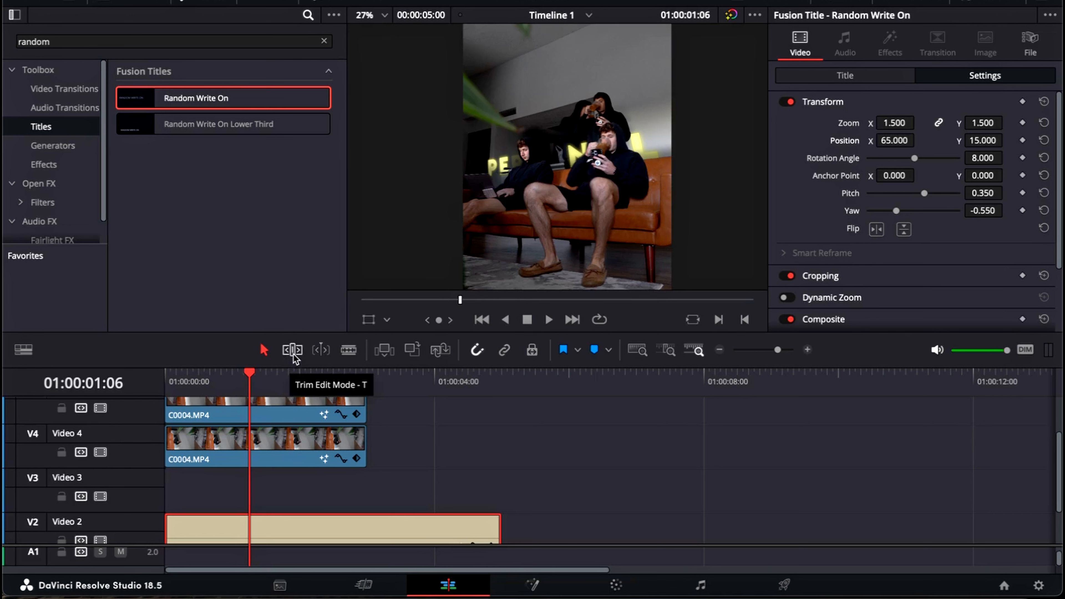
left_click(280, 373)
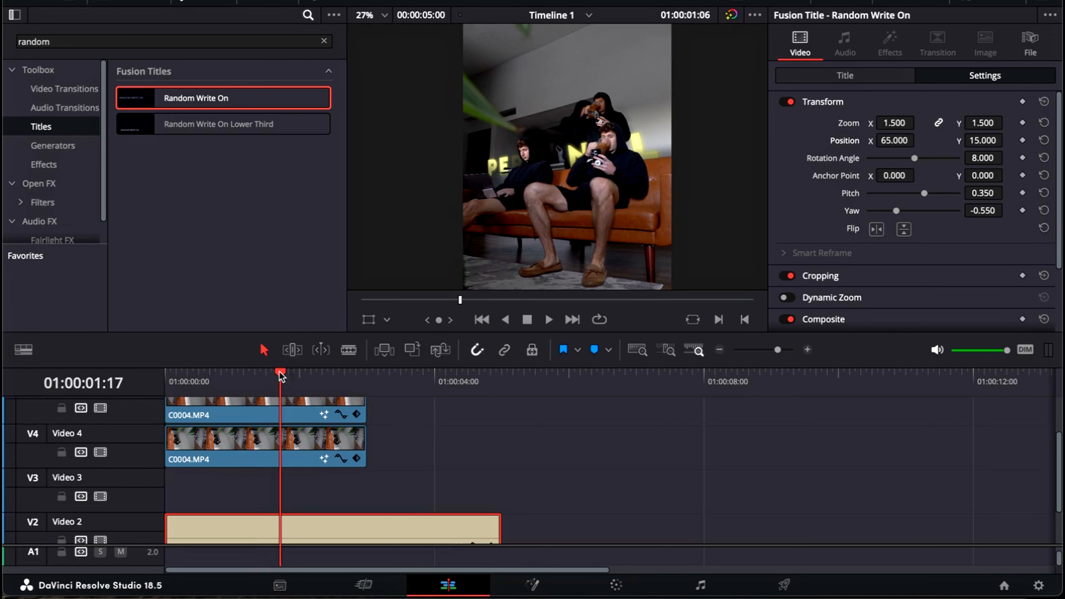